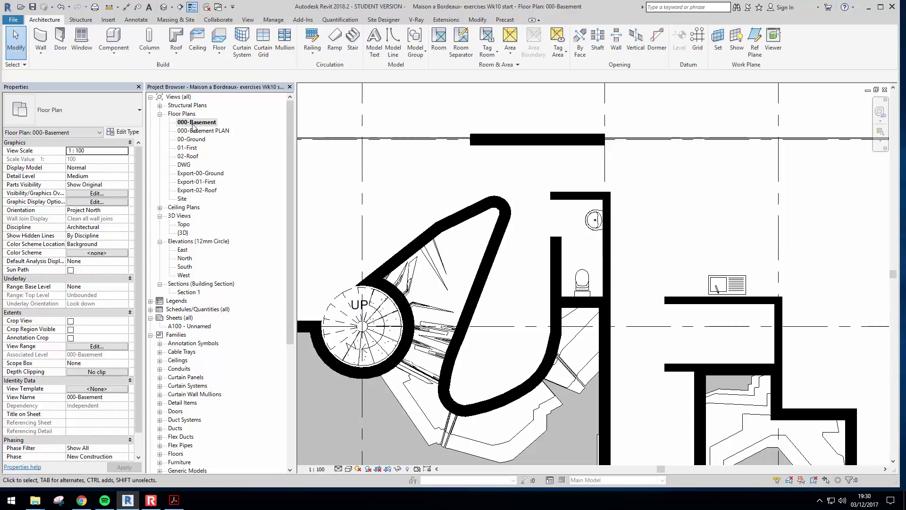
Start a new cast-in-place concrete stair from 000-Basement to 00-Ground with a custom sketched run.
{"action": "left_click", "coordinate": [353, 42]}
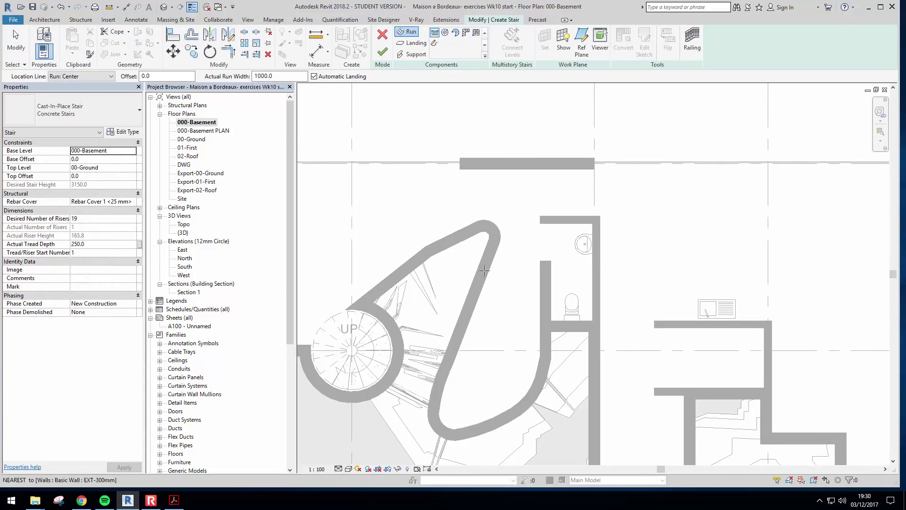
{"action": "middle_click_drag", "start_coordinate": [480, 264], "coordinate": [478, 246]}
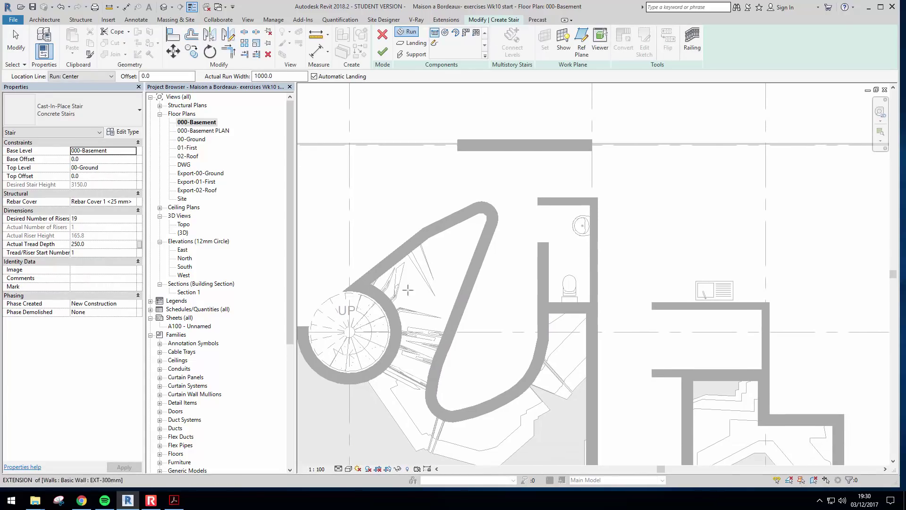
{"action": "left_click", "coordinate": [434, 44]}
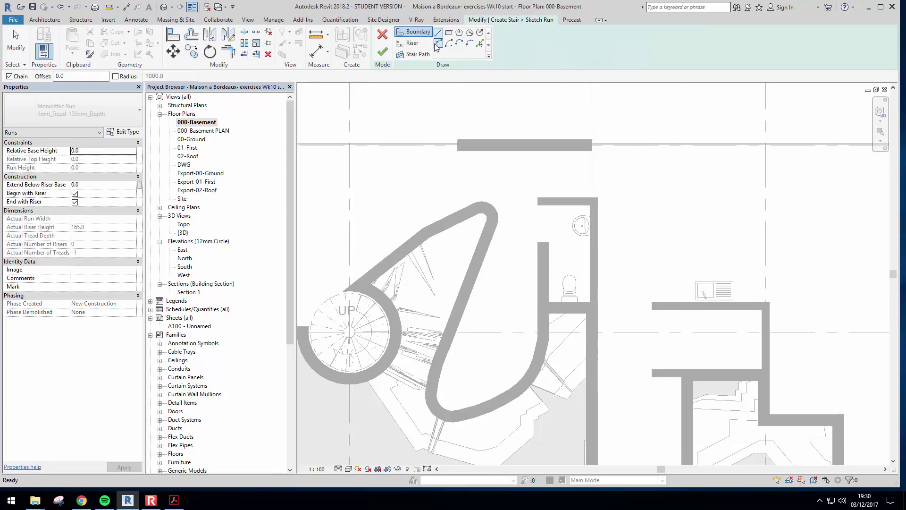
Sketch a straight run boundary along the toilet wall's outer face, from the wall's upper corner down to grid D.
{"action": "middle_click_drag", "start_coordinate": [459, 107], "coordinate": [454, 82]}
{"action": "middle_click_drag", "start_coordinate": [542, 206], "coordinate": [528, 215]}
{"action": "scroll", "coordinate": [528, 214], "scroll_direction": "up", "scroll_amount": 1}
{"action": "scroll", "coordinate": [528, 214], "scroll_direction": "down", "scroll_amount": 1}
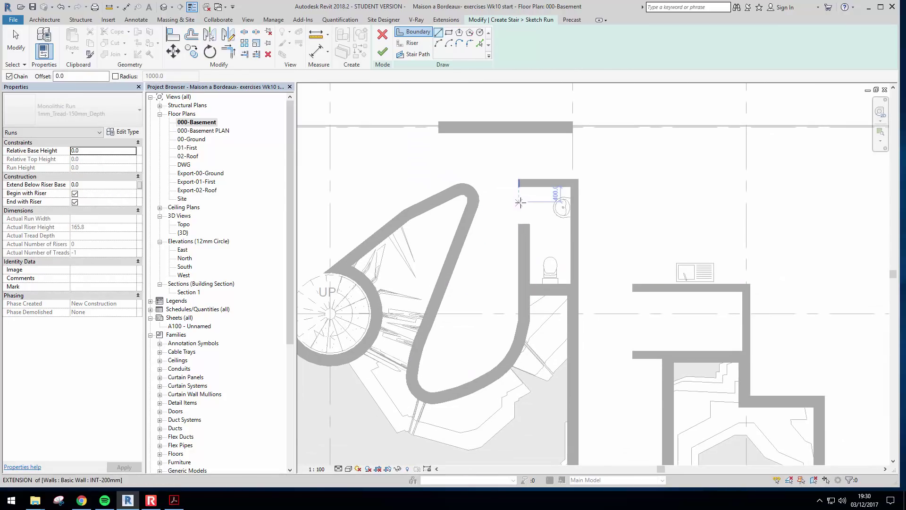
{"action": "scroll", "coordinate": [507, 200], "scroll_direction": "up", "scroll_amount": 2}
{"action": "middle_click_drag", "start_coordinate": [529, 241], "coordinate": [555, 245]}
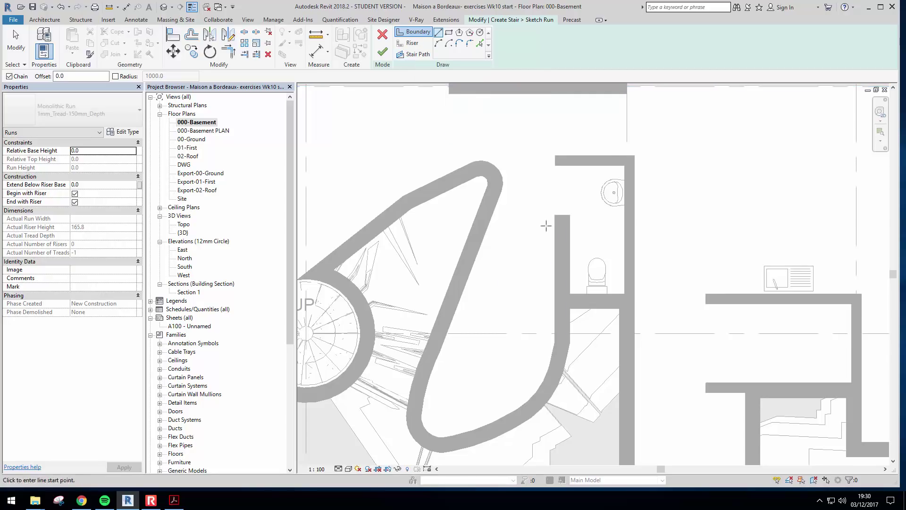
{"action": "middle_click_drag", "start_coordinate": [562, 270], "coordinate": [550, 266]}
{"action": "middle_click_drag", "start_coordinate": [510, 221], "coordinate": [501, 208]}
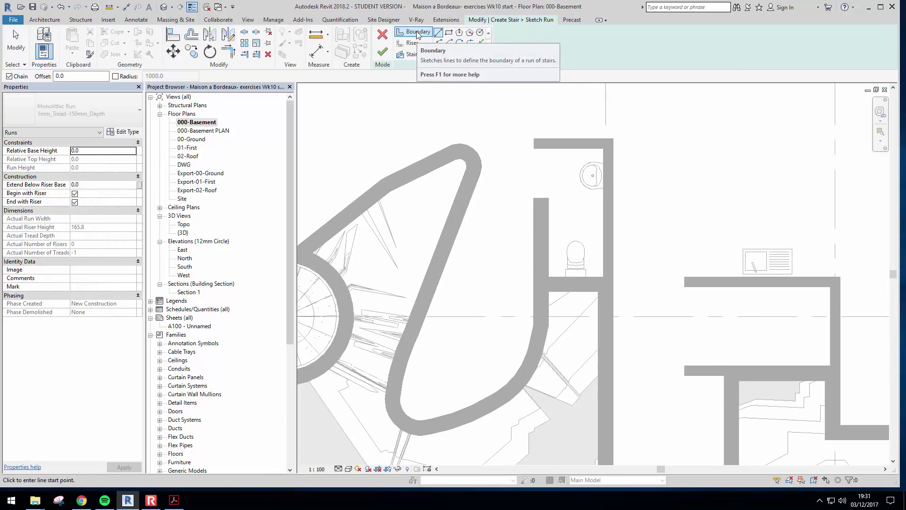
{"action": "left_click", "coordinate": [417, 32]}
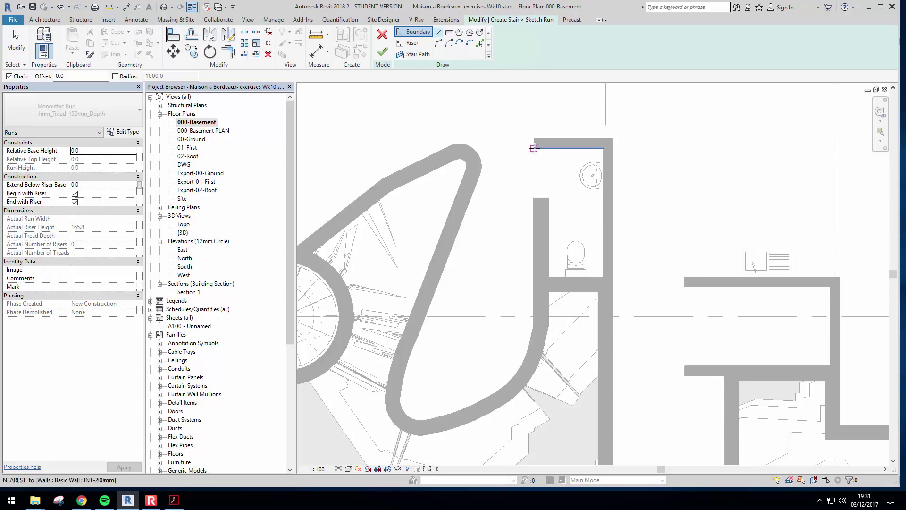
{"action": "left_click", "coordinate": [534, 139]}
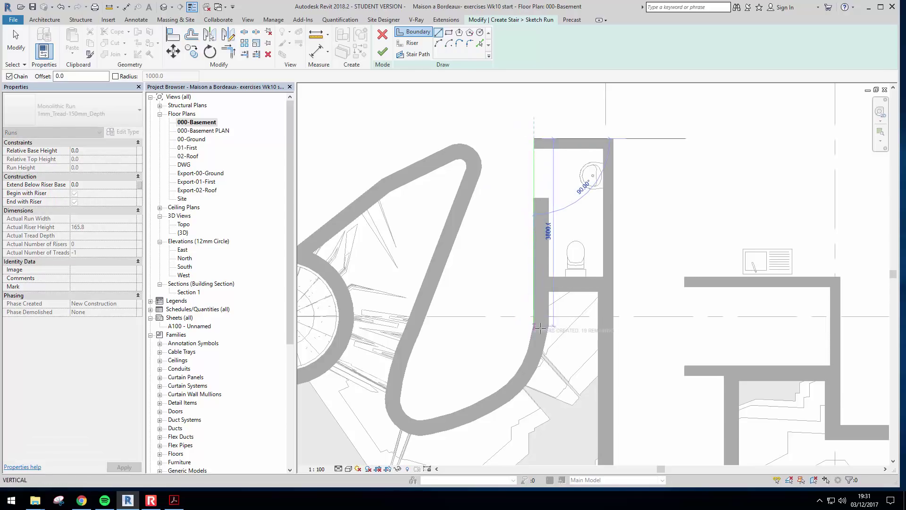
{"action": "scroll", "coordinate": [534, 316], "scroll_direction": "up", "scroll_amount": 1}
{"action": "left_click", "coordinate": [534, 316]}
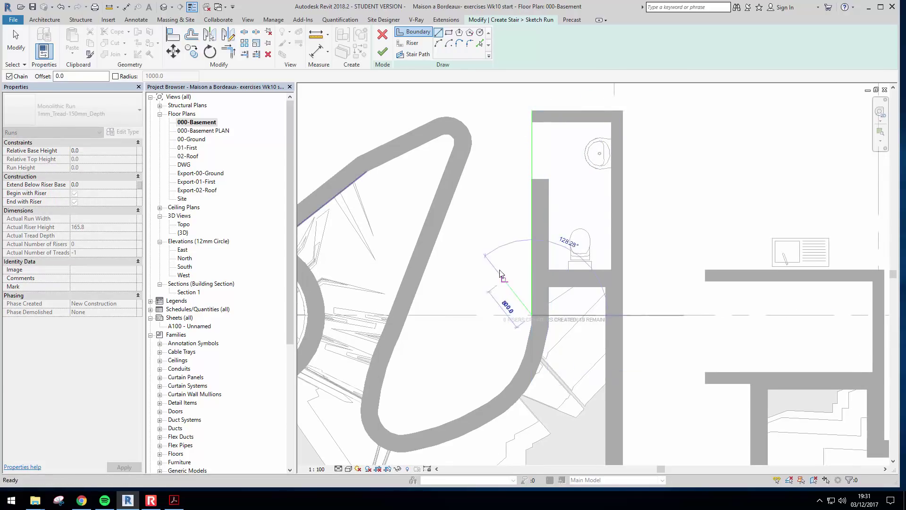
{"action": "key", "text": "Escape"}
Sketch a second, parallel straight boundary 3600 mm long beside the pointed curved wall, aligned with the first line and ending on grid D.
{"action": "middle_click_drag", "start_coordinate": [501, 270], "coordinate": [502, 288]}
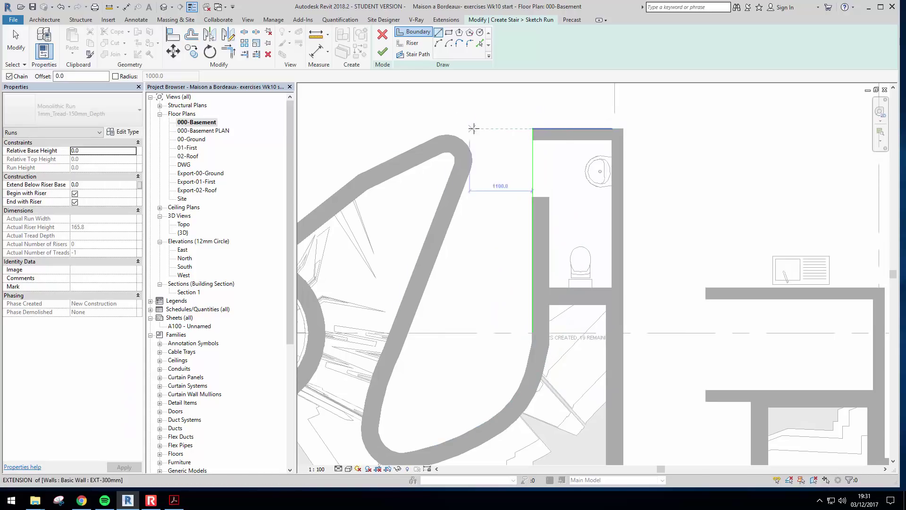
{"action": "left_click", "coordinate": [481, 129]}
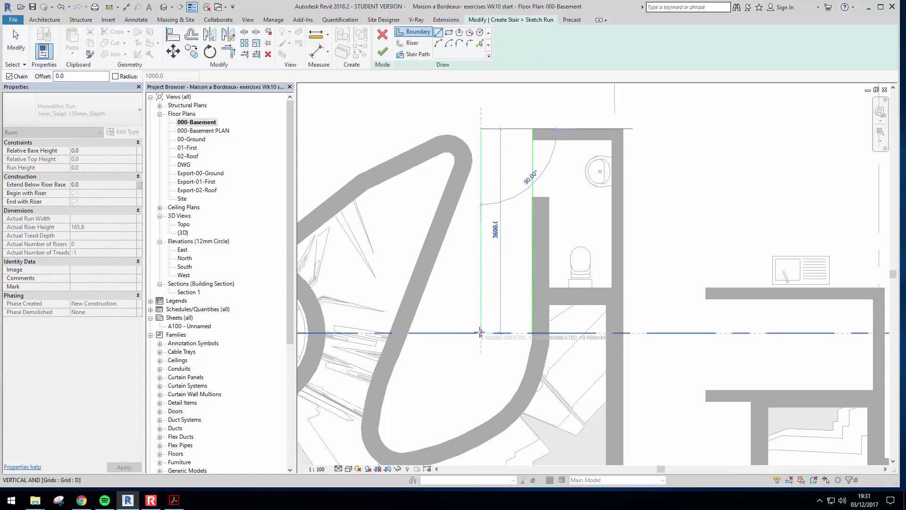
{"action": "left_click", "coordinate": [481, 333]}
{"action": "key", "text": "Escape"}
{"action": "key", "text": "Escape"}
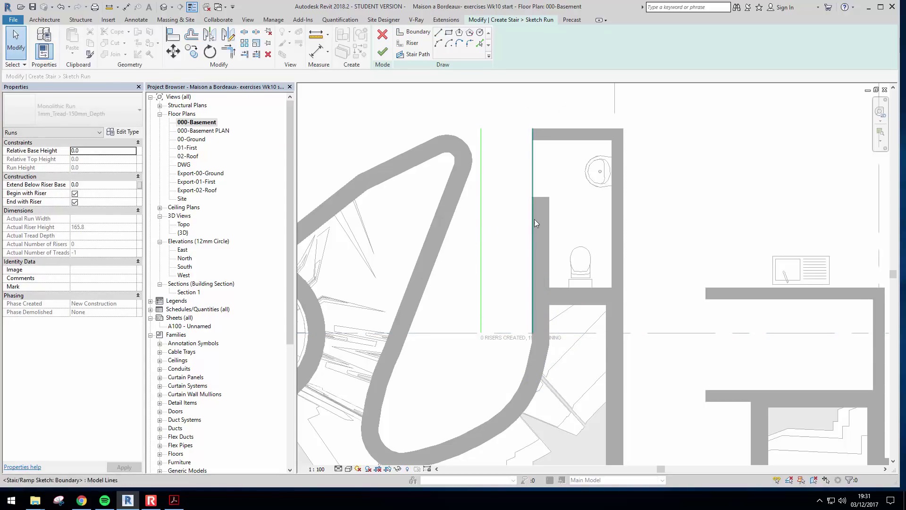
Set the distance between the two straight boundary lines to 1000 mm.
{"action": "left_click", "coordinate": [481, 224]}
{"action": "left_click", "coordinate": [514, 108]}
{"action": "type", "text": "100"}
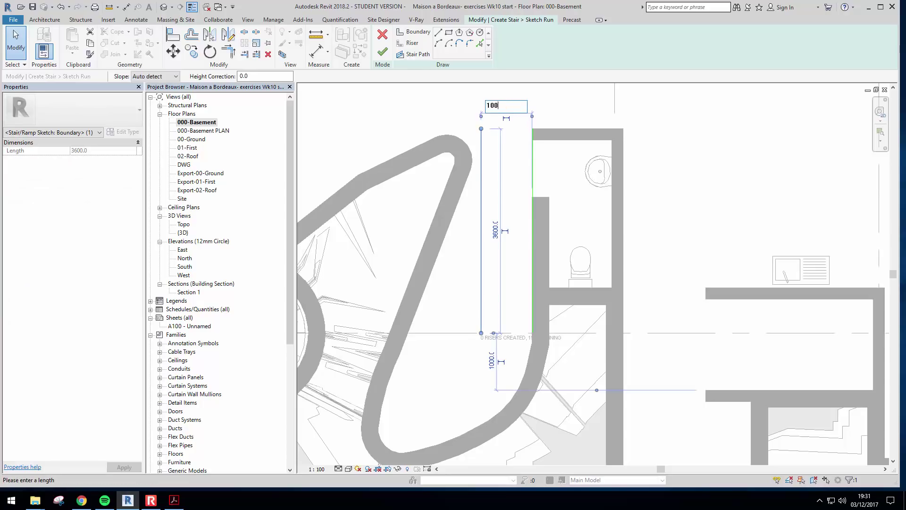
{"action": "type", "text": "0"}
{"action": "key", "text": "Return"}
{"action": "left_click", "coordinate": [519, 183]}
Sketch the outer semicircular boundary, about 1100 mm in radius, from the wall-side boundary's lower end along grid D to the slanted wall.
{"action": "middle_click_drag", "start_coordinate": [518, 184], "coordinate": [538, 127]}
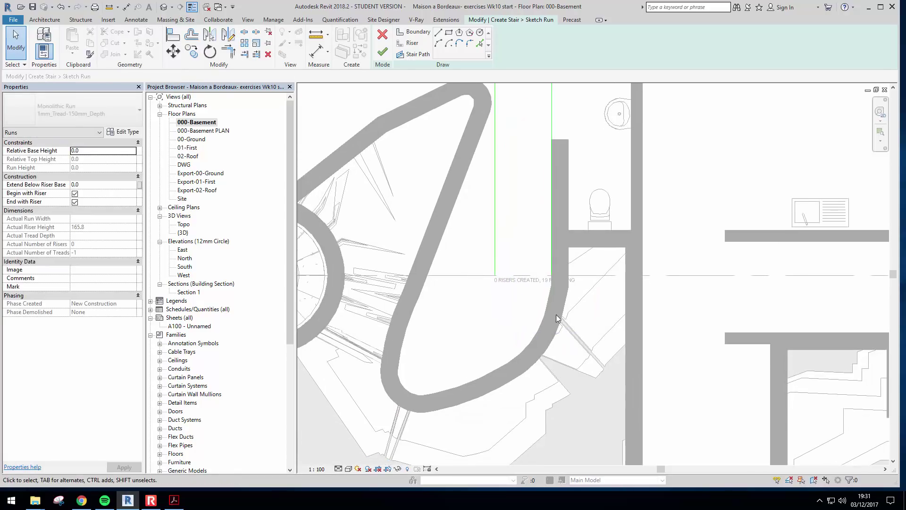
{"action": "middle_click_drag", "start_coordinate": [568, 302], "coordinate": [593, 297]}
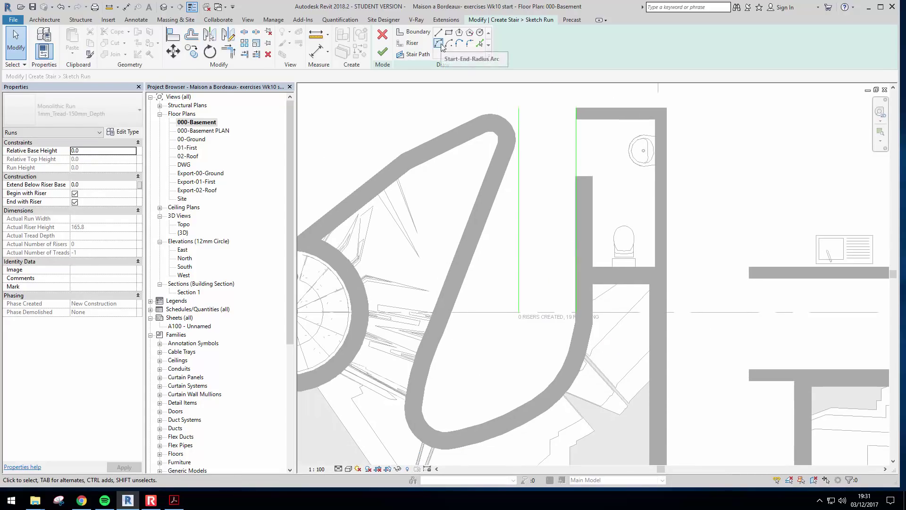
{"action": "left_click", "coordinate": [413, 32]}
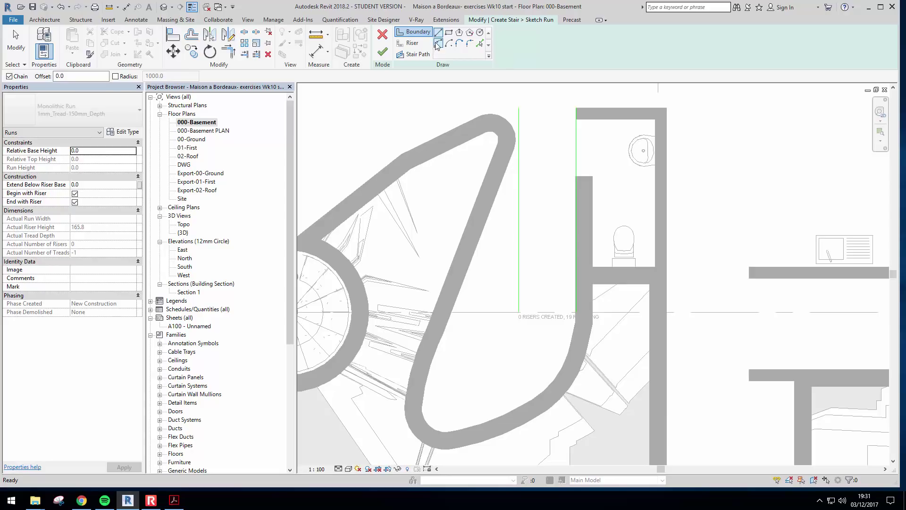
{"action": "left_click", "coordinate": [437, 43]}
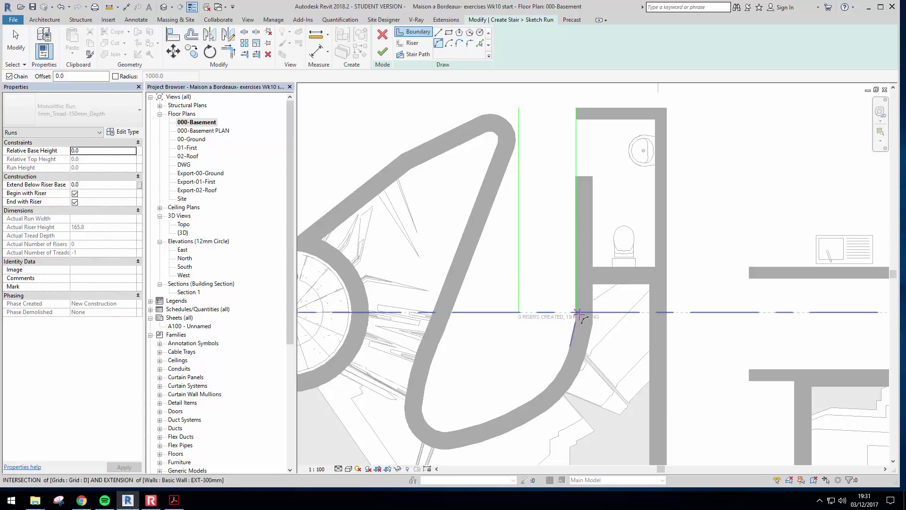
{"action": "left_click", "coordinate": [577, 312]}
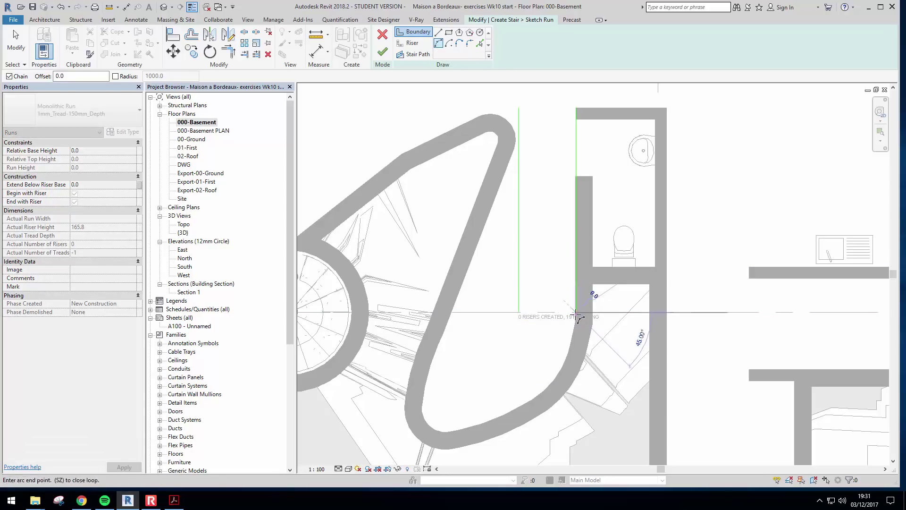
{"action": "left_click", "coordinate": [451, 312]}
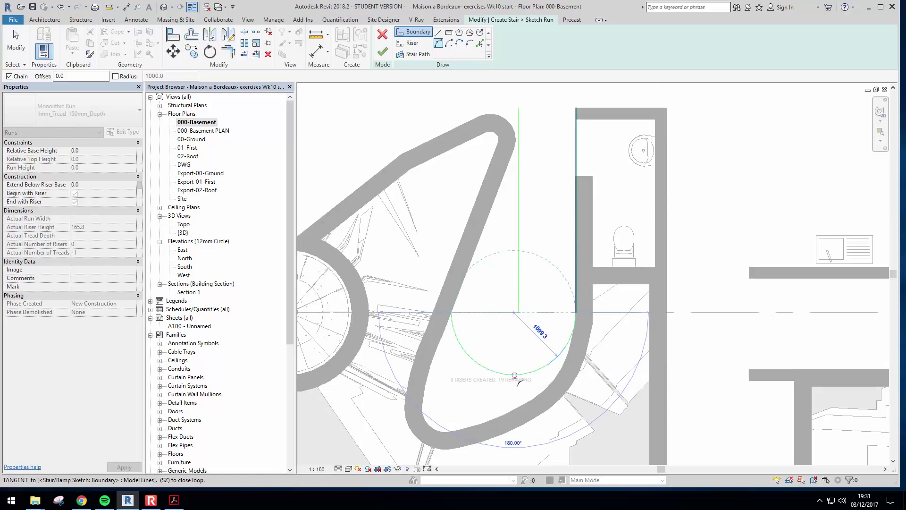
{"action": "left_click", "coordinate": [519, 374]}
{"action": "scroll", "coordinate": [529, 315], "scroll_direction": "up", "scroll_amount": 2}
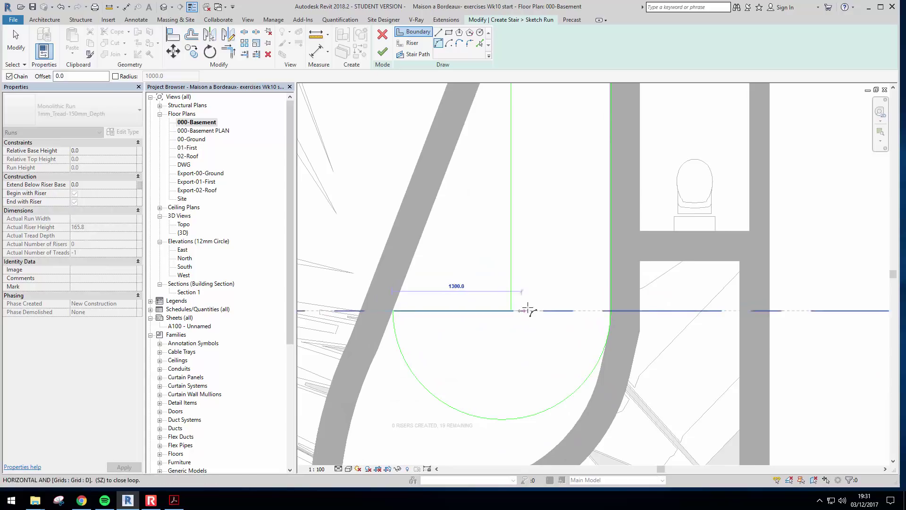
{"action": "scroll", "coordinate": [511, 310], "scroll_direction": "up", "scroll_amount": 2}
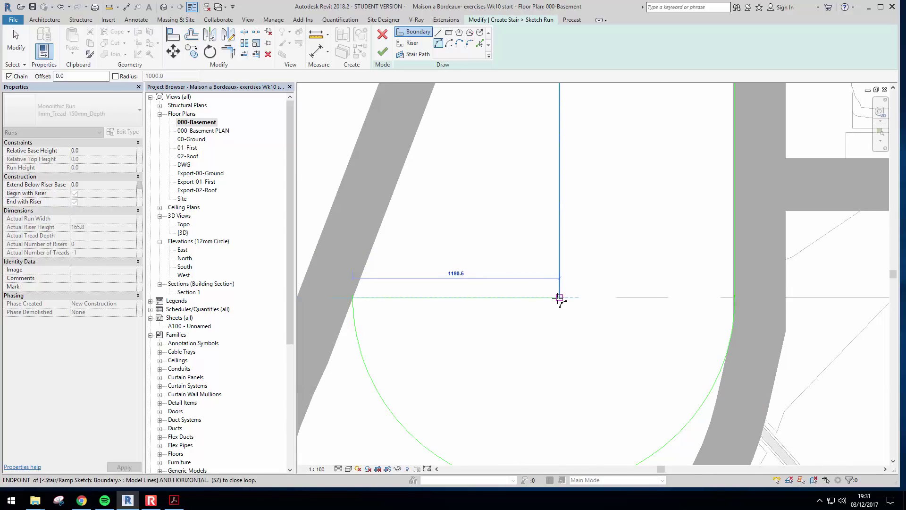
{"action": "left_click", "coordinate": [559, 297]}
{"action": "key", "text": "Escape"}
{"action": "key", "text": "Escape"}
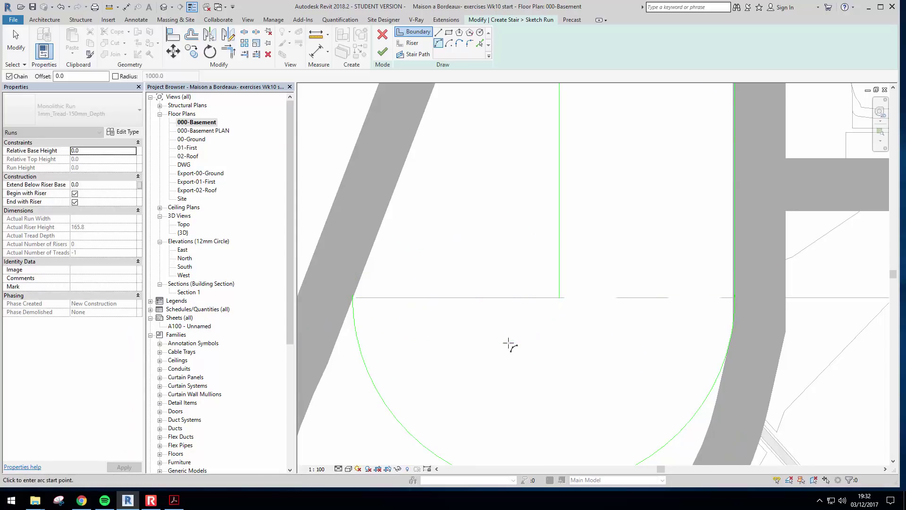
Sketch a small semicircular inner boundary arc below grid D, from the inner straight boundary's lower end toward the slanted wall.
{"action": "middle_click_drag", "start_coordinate": [539, 289], "coordinate": [533, 274]}
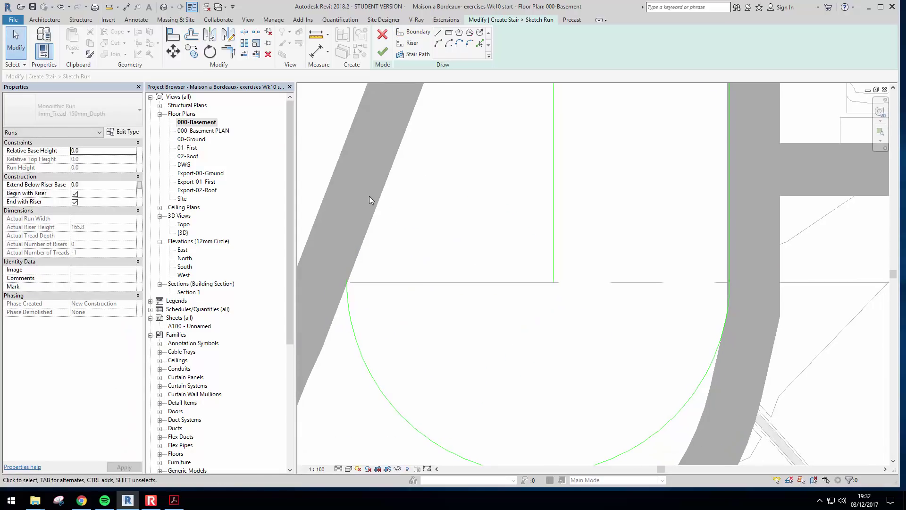
{"action": "left_click", "coordinate": [439, 43]}
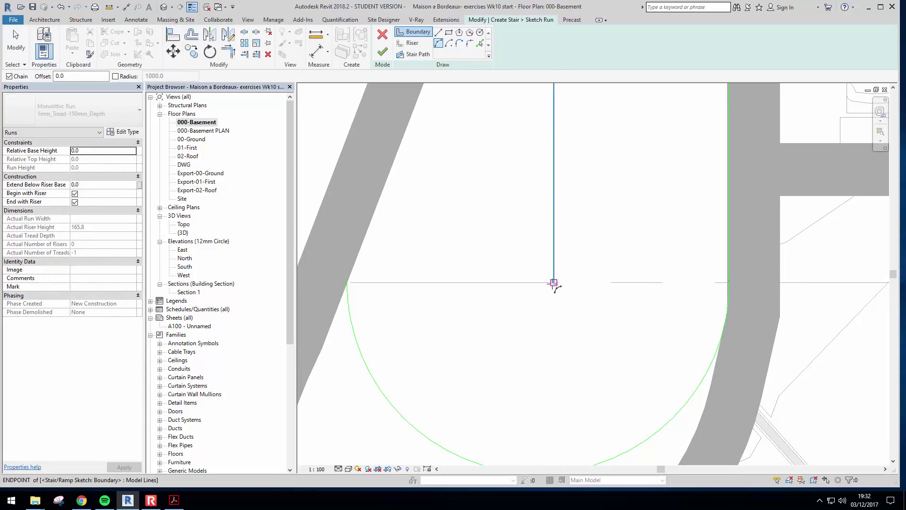
{"action": "left_click", "coordinate": [552, 283]}
{"action": "scroll", "coordinate": [519, 284], "scroll_direction": "up", "scroll_amount": 1}
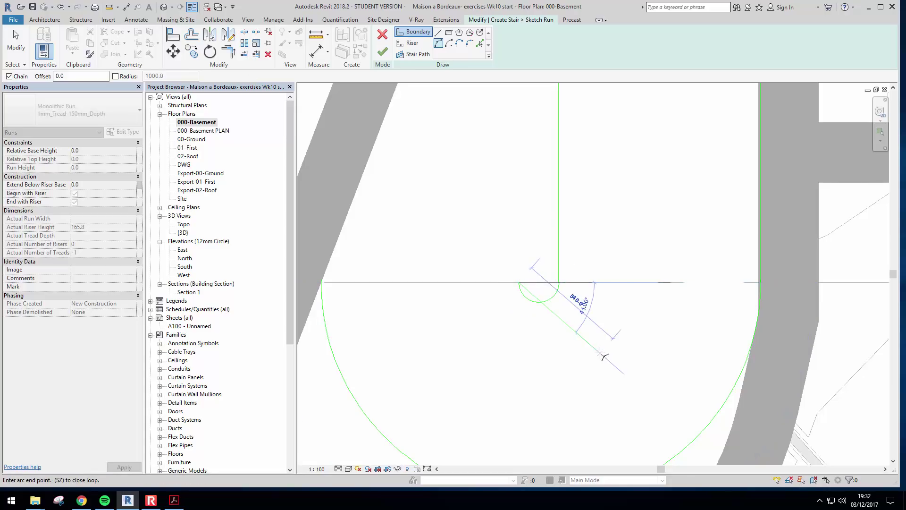
{"action": "left_click", "coordinate": [519, 282]}
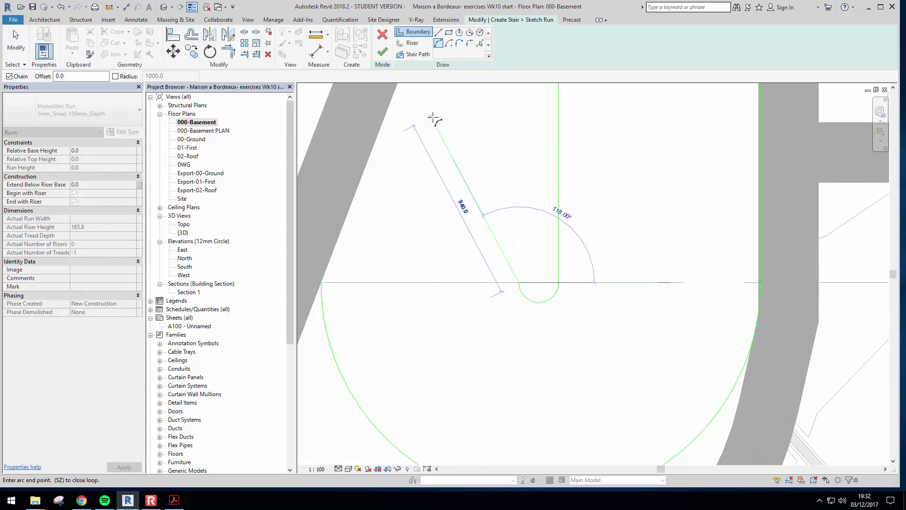
{"action": "key", "text": "Escape"}
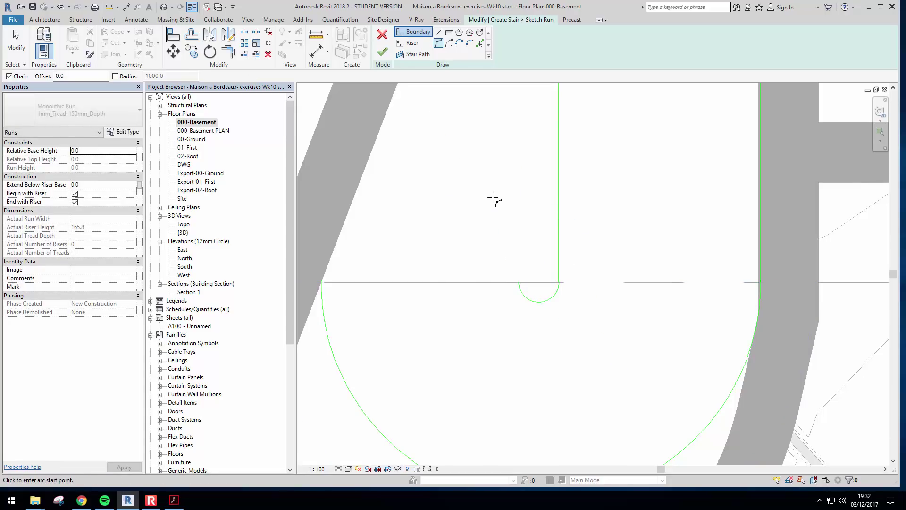
{"action": "key", "text": "Escape"}
Sketch two straight risers along grid D, joining the inner and outer boundaries at both ends of the semicircular turn.
{"action": "scroll", "coordinate": [524, 219], "scroll_direction": "down", "scroll_amount": 4}
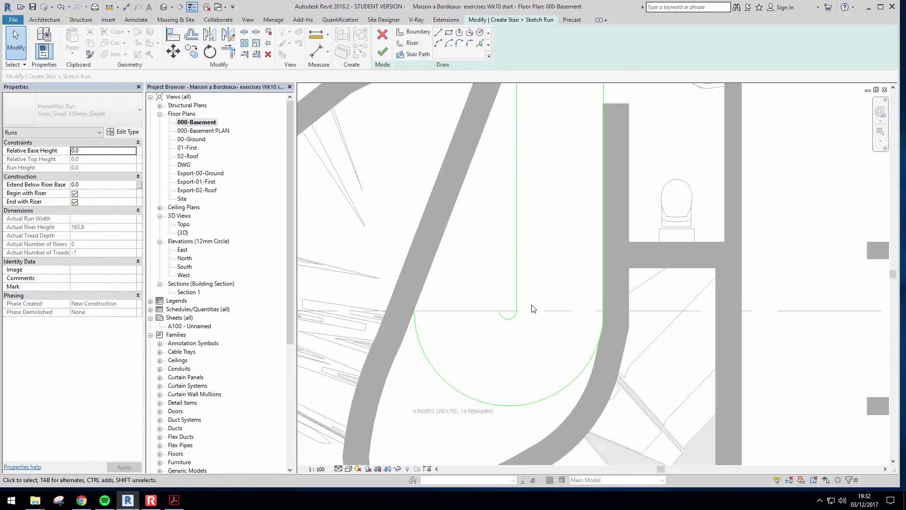
{"action": "scroll", "coordinate": [472, 375], "scroll_direction": "down", "scroll_amount": 1}
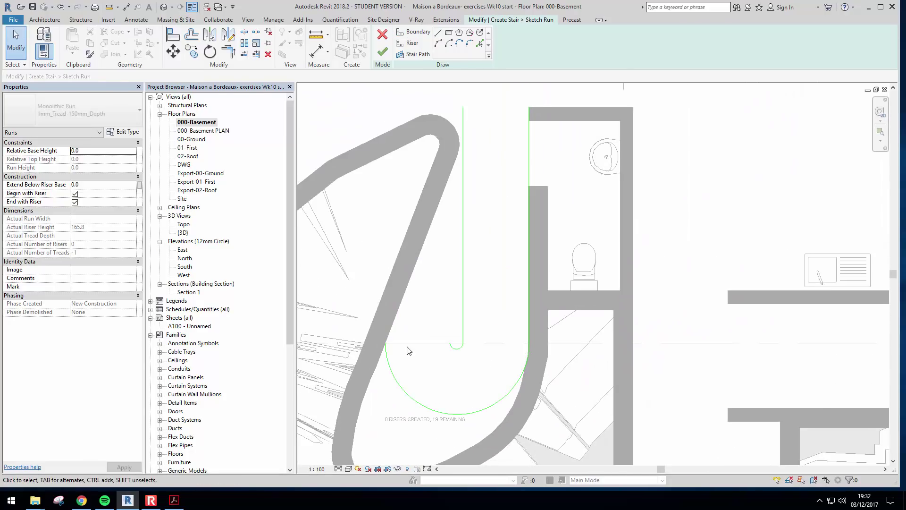
{"action": "middle_click_drag", "start_coordinate": [466, 285], "coordinate": [506, 275]}
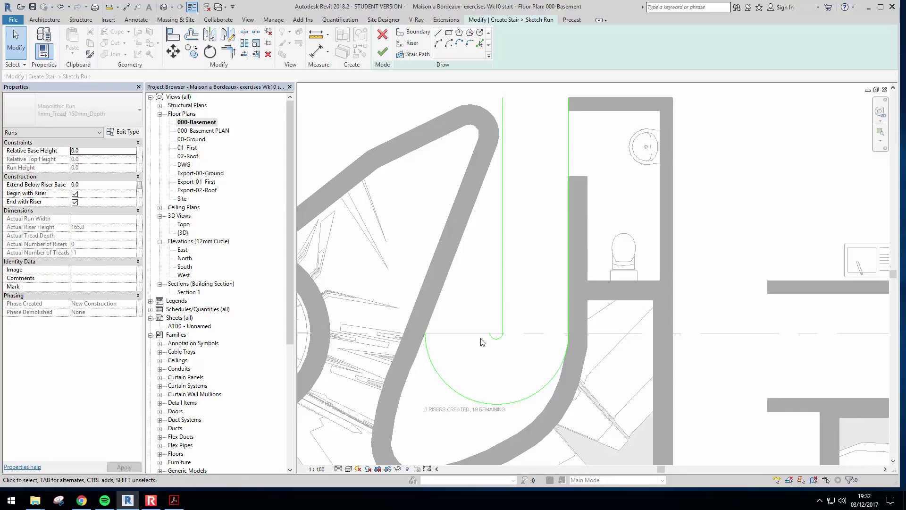
{"action": "middle_click_drag", "start_coordinate": [494, 351], "coordinate": [494, 356]}
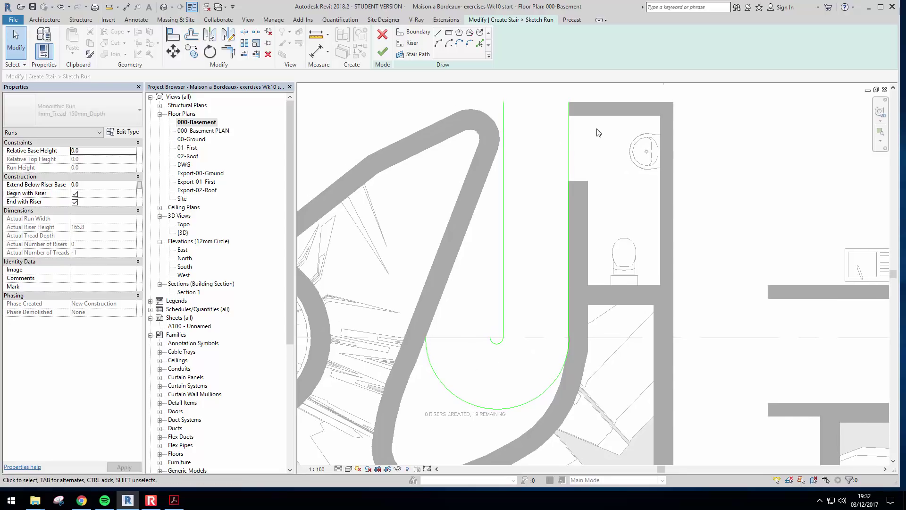
{"action": "middle_click_drag", "start_coordinate": [482, 282], "coordinate": [471, 244]}
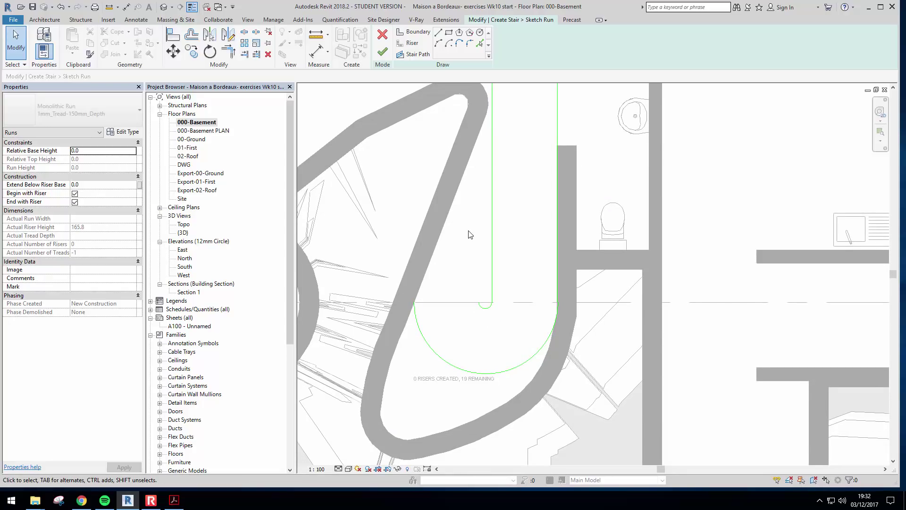
{"action": "left_click", "coordinate": [409, 45]}
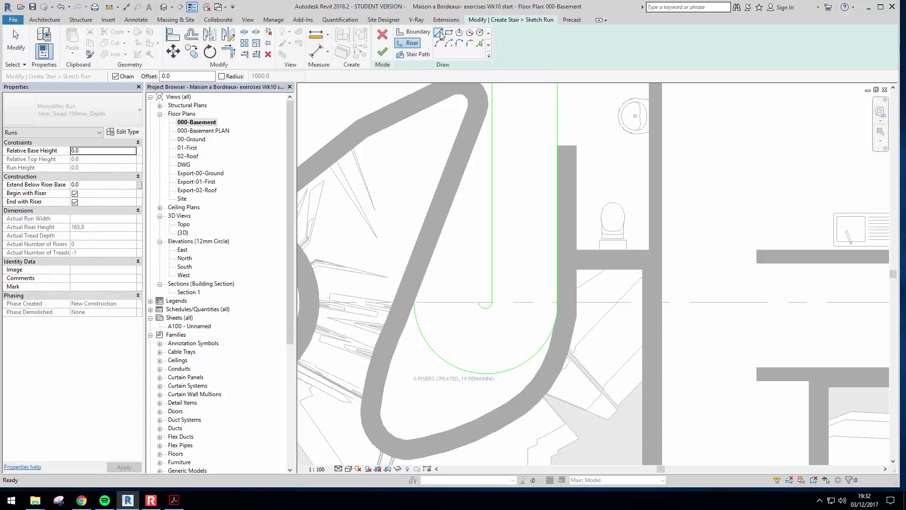
{"action": "scroll", "coordinate": [472, 359], "scroll_direction": "down", "scroll_amount": 2}
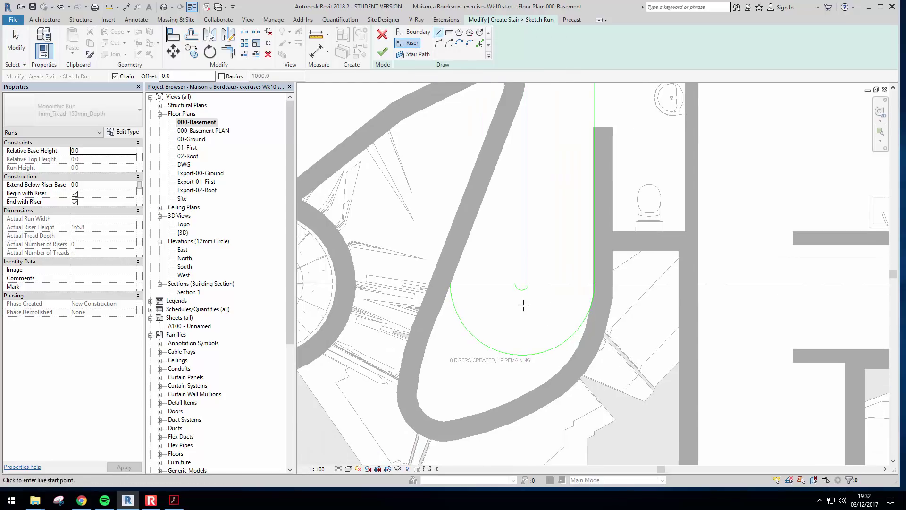
{"action": "scroll", "coordinate": [456, 303], "scroll_direction": "up", "scroll_amount": 3}
{"action": "scroll", "coordinate": [524, 307], "scroll_direction": "up", "scroll_amount": 1}
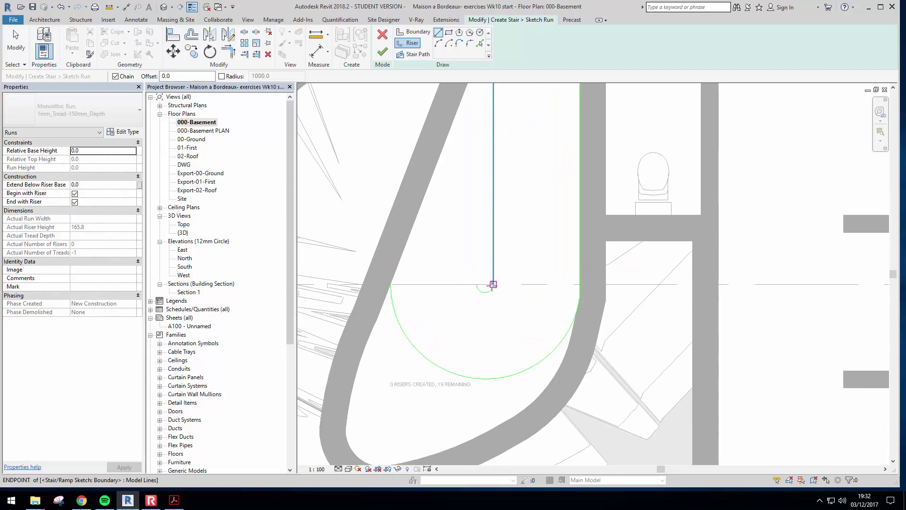
{"action": "left_click", "coordinate": [492, 284]}
{"action": "left_click", "coordinate": [579, 284]}
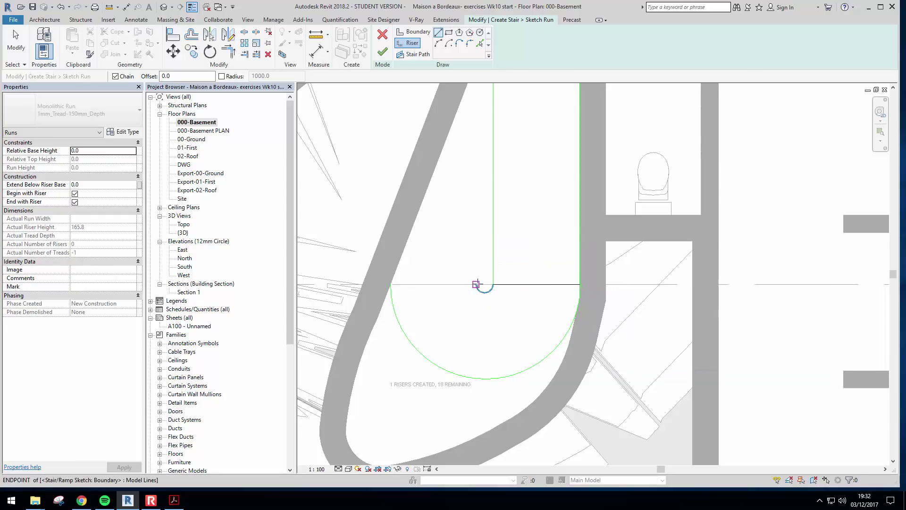
{"action": "left_click", "coordinate": [477, 284]}
{"action": "left_click", "coordinate": [391, 284]}
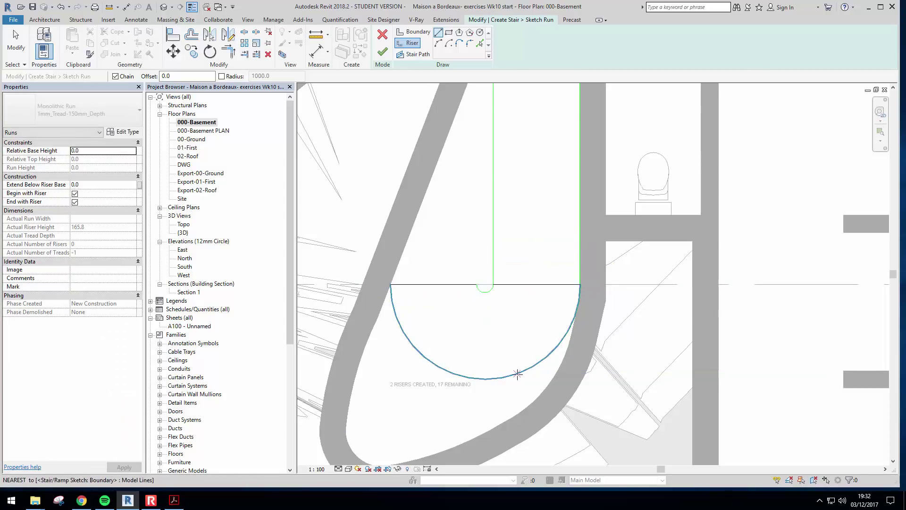
Sketch a vertical riser through the middle of the semicircular turn and a diagonal riser about 994 mm long on the slanted-wall side.
{"action": "left_click", "coordinate": [485, 292]}
{"action": "left_click", "coordinate": [485, 378]}
{"action": "scroll", "coordinate": [480, 291], "scroll_direction": "up", "scroll_amount": 2}
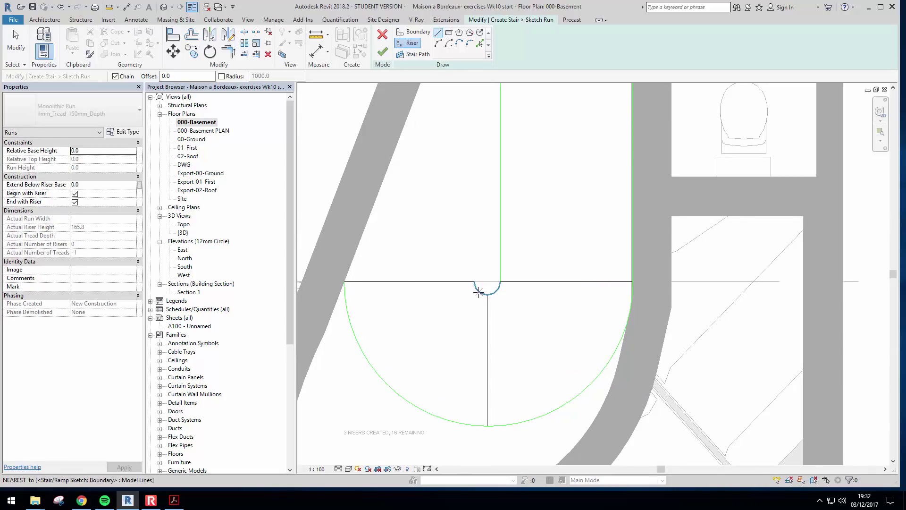
{"action": "left_click", "coordinate": [479, 292]}
{"action": "middle_click_drag", "start_coordinate": [423, 367], "coordinate": [431, 339]}
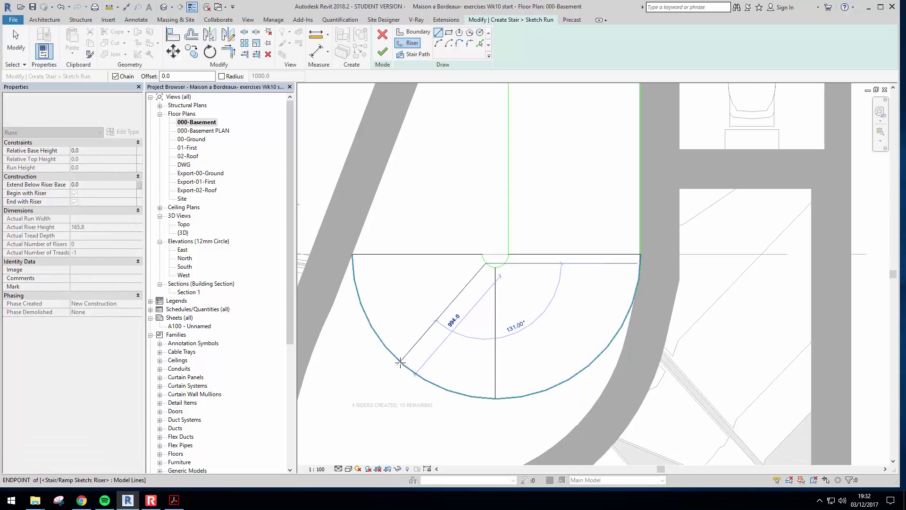
{"action": "left_click", "coordinate": [401, 362]}
Sketch a matching diagonal riser on the bathroom side of the turn, from the inner arc to the outer arc.
{"action": "middle_click_drag", "start_coordinate": [507, 340], "coordinate": [463, 349]}
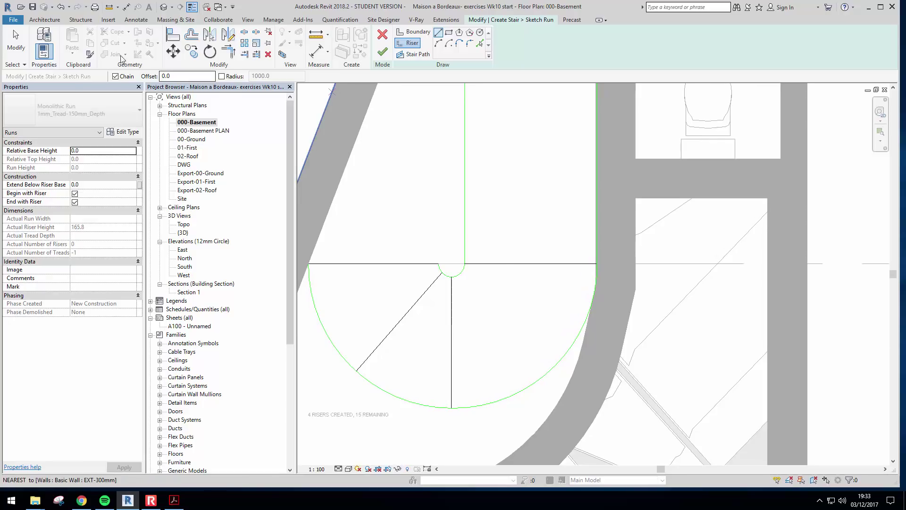
{"action": "left_click", "coordinate": [462, 273]}
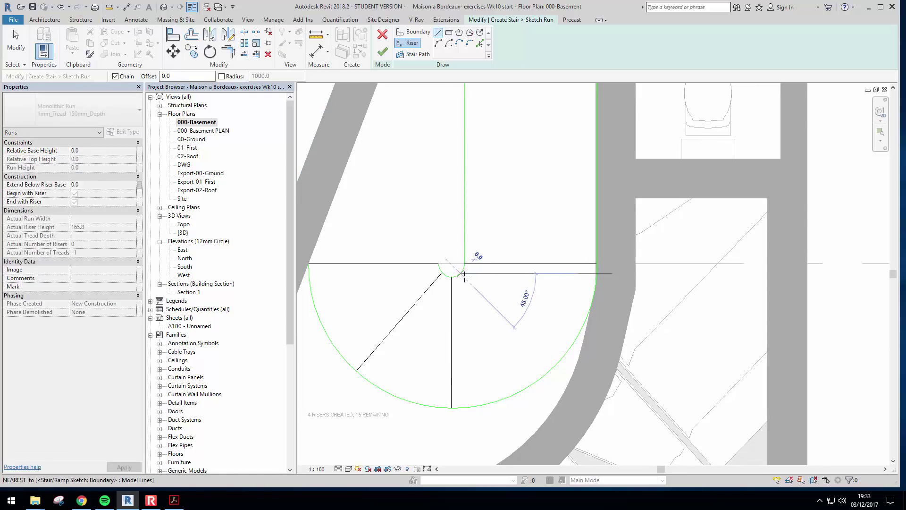
{"action": "left_click", "coordinate": [554, 366]}
{"action": "middle_click_drag", "start_coordinate": [592, 390], "coordinate": [567, 389]}
{"action": "key", "text": "Escape"}
{"action": "middle_click_drag", "start_coordinate": [485, 331], "coordinate": [479, 356]}
{"action": "scroll", "coordinate": [412, 333], "scroll_direction": "down", "scroll_amount": 1}
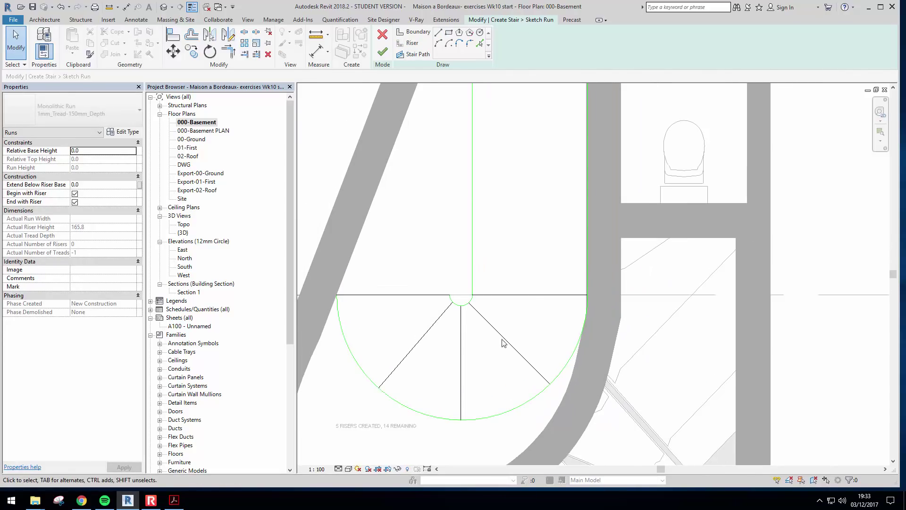
Offset a copy of the straight flight's grid D riser by 250 mm, up the flight away from the turn.
{"action": "middle_click_drag", "start_coordinate": [537, 298], "coordinate": [538, 324]}
{"action": "middle_click_drag", "start_coordinate": [537, 265], "coordinate": [534, 312]}
{"action": "scroll", "coordinate": [534, 311], "scroll_direction": "down", "scroll_amount": 1}
{"action": "mouse_move", "coordinate": [541, 360]}
{"action": "middle_mouse_down"}
{"action": "mouse_move", "coordinate": [537, 334]}
{"action": "mouse_move", "coordinate": [521, 357]}
{"action": "middle_mouse_up"}
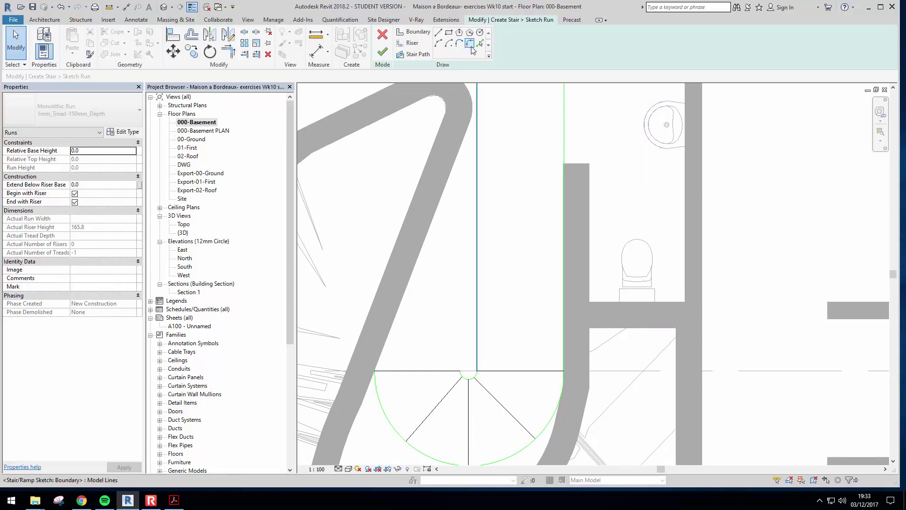
{"action": "middle_click_drag", "start_coordinate": [541, 196], "coordinate": [543, 237]}
{"action": "scroll", "coordinate": [542, 238], "scroll_direction": "down", "scroll_amount": 1}
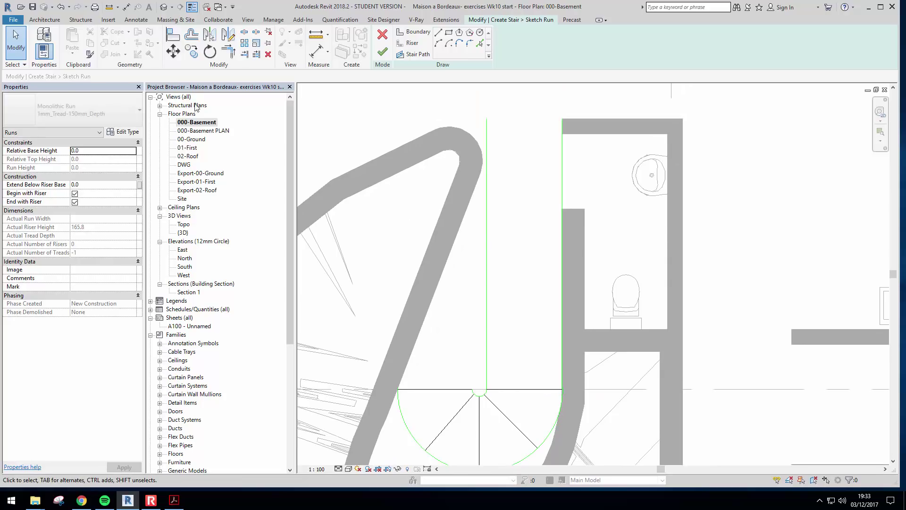
{"action": "middle_click_drag", "start_coordinate": [535, 285], "coordinate": [515, 270]}
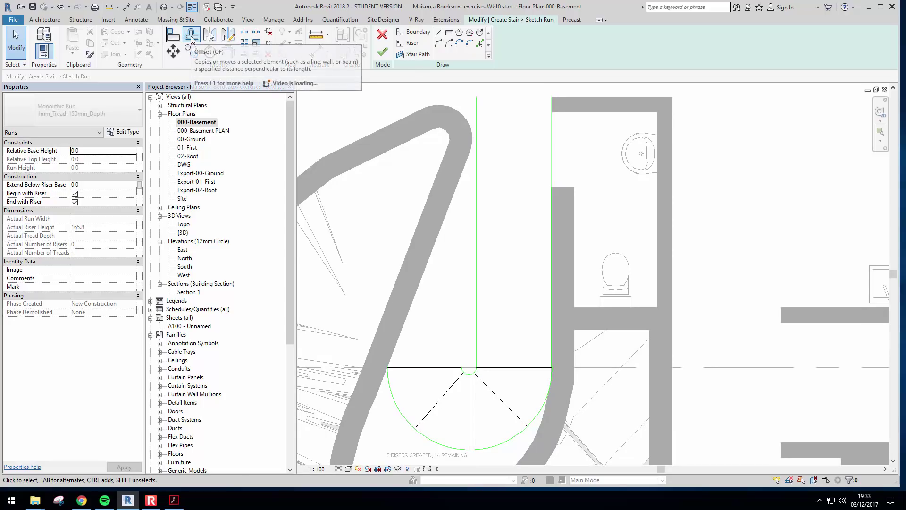
{"action": "left_click", "coordinate": [192, 40]}
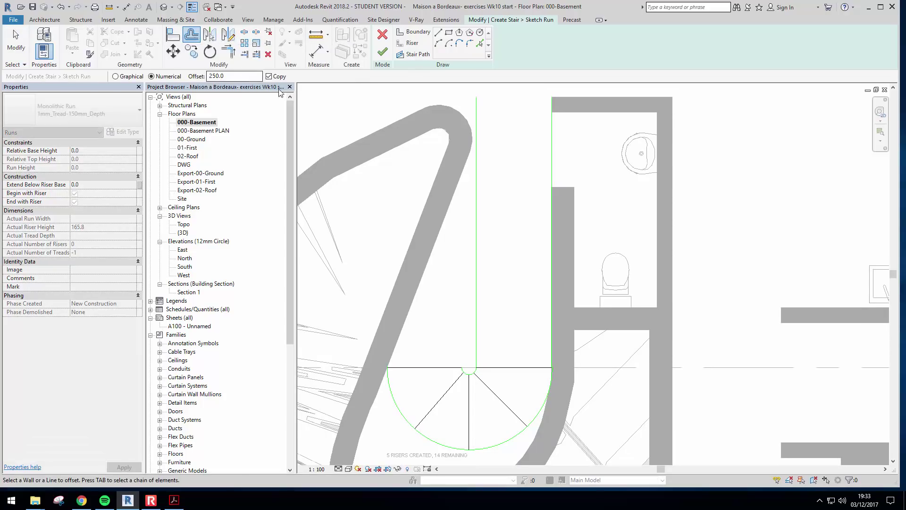
{"action": "double_click", "coordinate": [237, 75]}
{"action": "scroll", "coordinate": [533, 323], "scroll_direction": "up", "scroll_amount": 3}
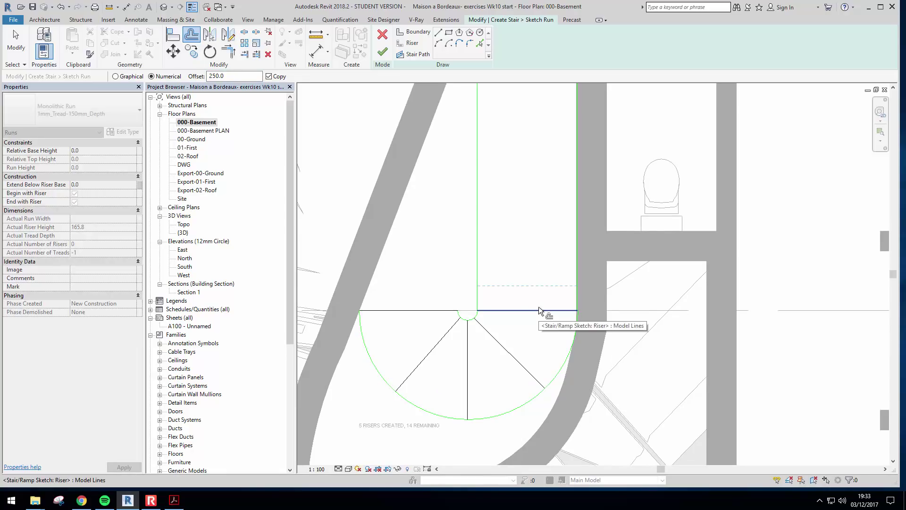
{"action": "middle_click_drag", "start_coordinate": [531, 256], "coordinate": [516, 271]}
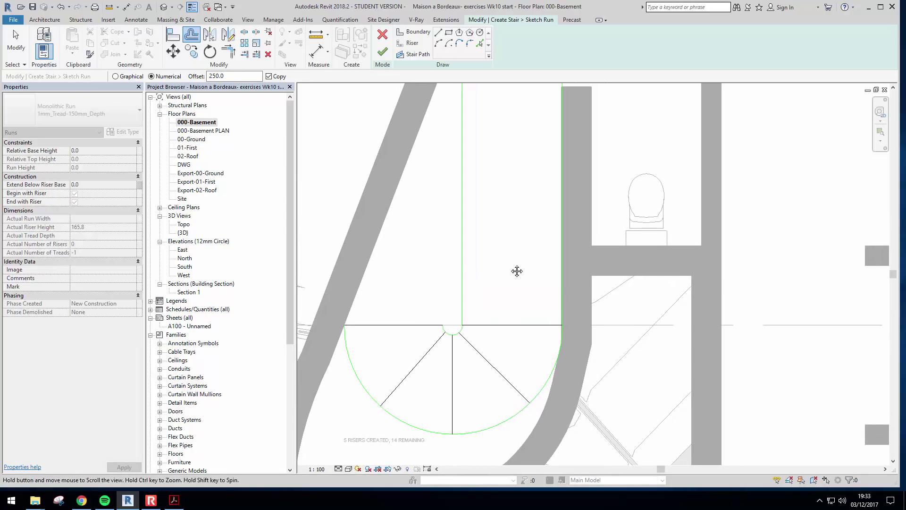
{"action": "left_click", "coordinate": [517, 323]}
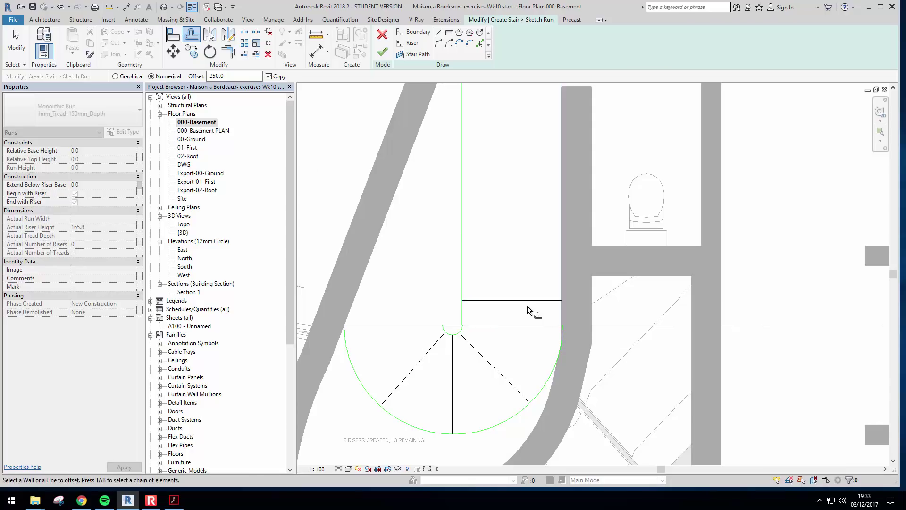
Try to offset another 250 mm copy from the new riser, and remove the duplicate line overlapping the grid D riser.
{"action": "scroll", "coordinate": [526, 304], "scroll_direction": "up", "scroll_amount": 2}
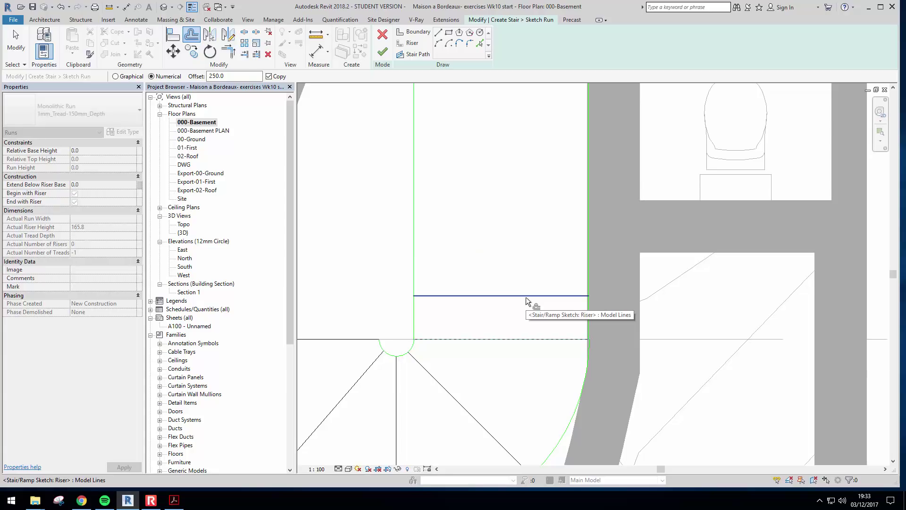
{"action": "left_click", "coordinate": [526, 297]}
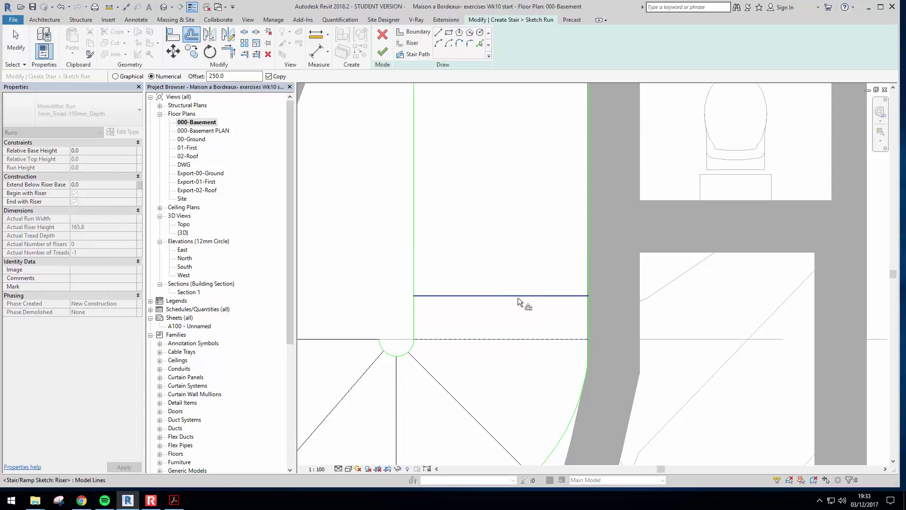
{"action": "scroll", "coordinate": [519, 299], "scroll_direction": "up", "scroll_amount": 2}
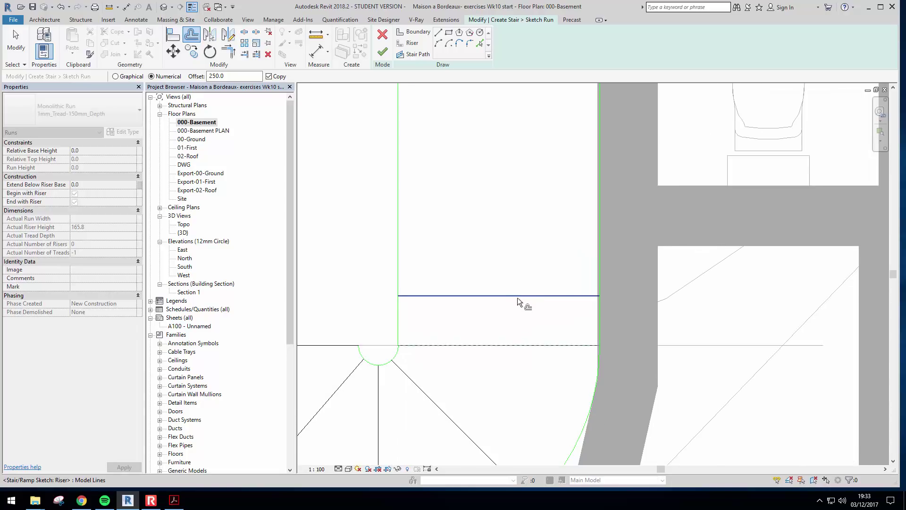
{"action": "left_click", "coordinate": [519, 300]}
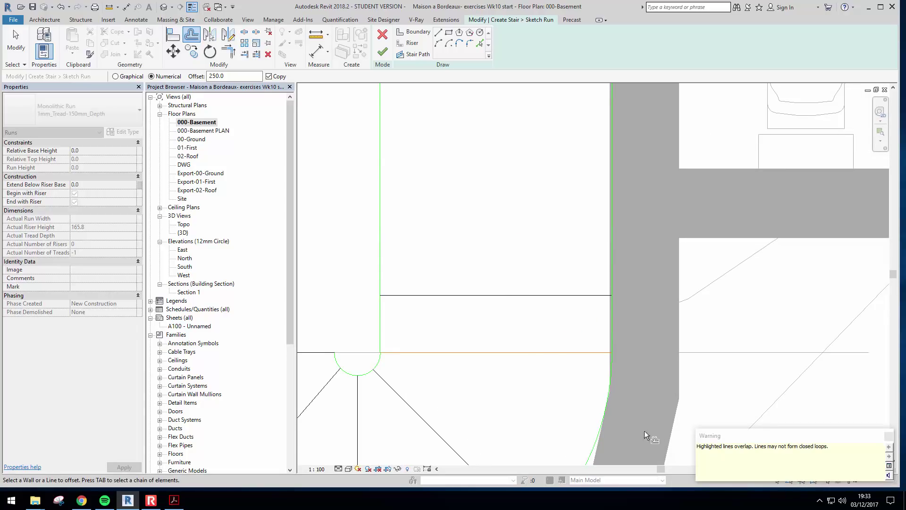
{"action": "key", "text": "Escape"}
{"action": "left_click", "coordinate": [465, 352]}
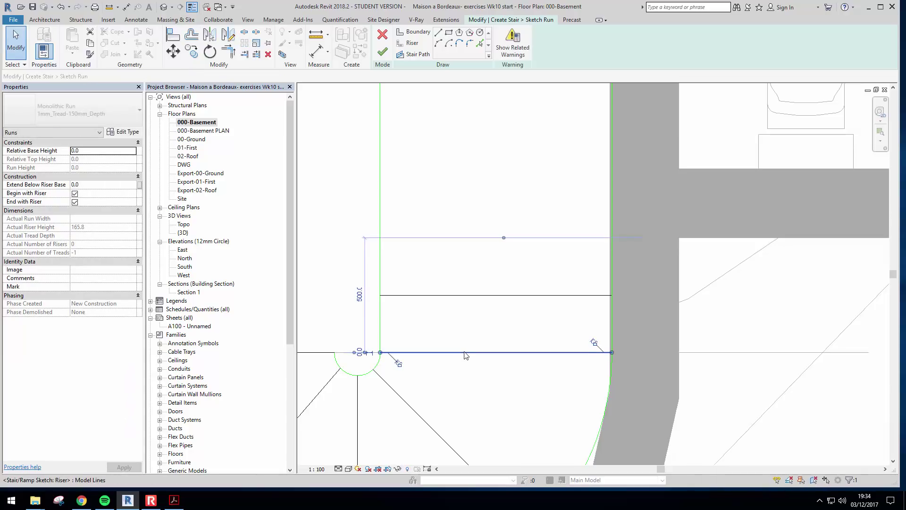
{"action": "key", "text": "Escape"}
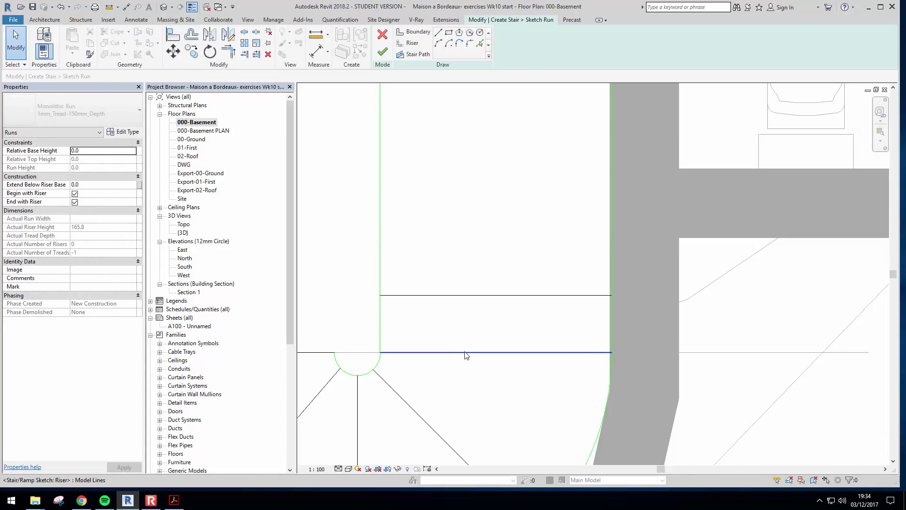
Offset two more riser copies up the straight flight at 250 mm spacing, each from the previous riser.
{"action": "scroll", "coordinate": [502, 304], "scroll_direction": "down", "scroll_amount": 1}
{"action": "middle_click_drag", "start_coordinate": [502, 304], "coordinate": [522, 310]}
{"action": "scroll", "coordinate": [522, 310], "scroll_direction": "down", "scroll_amount": 1}
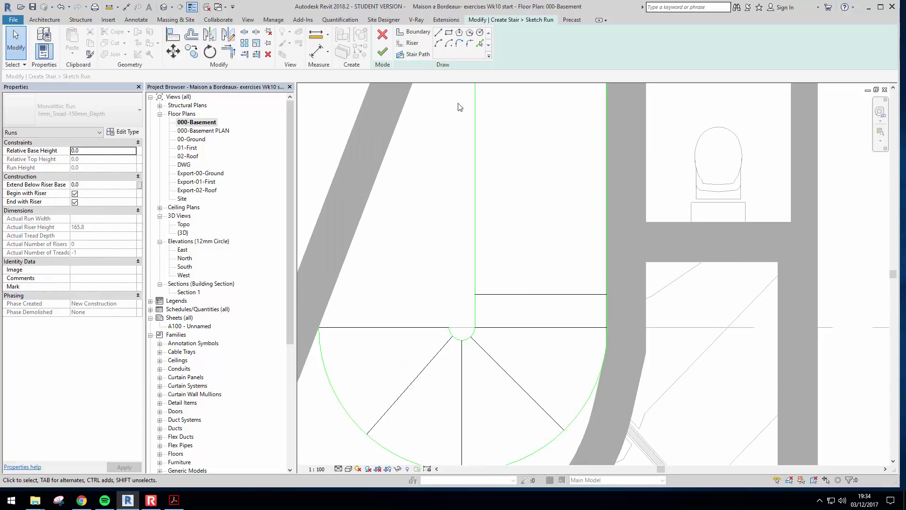
{"action": "left_click", "coordinate": [412, 43]}
{"action": "left_click", "coordinate": [191, 36]}
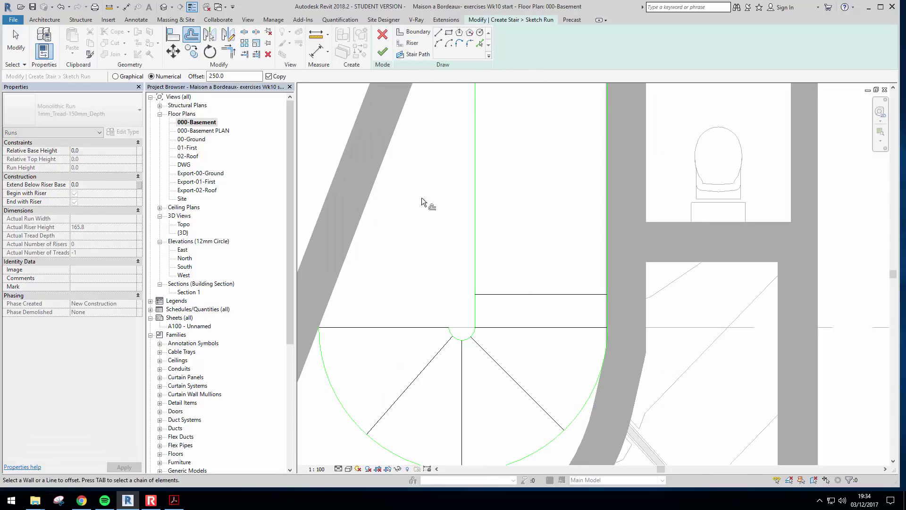
{"action": "left_click", "coordinate": [557, 294]}
{"action": "left_click", "coordinate": [557, 260]}
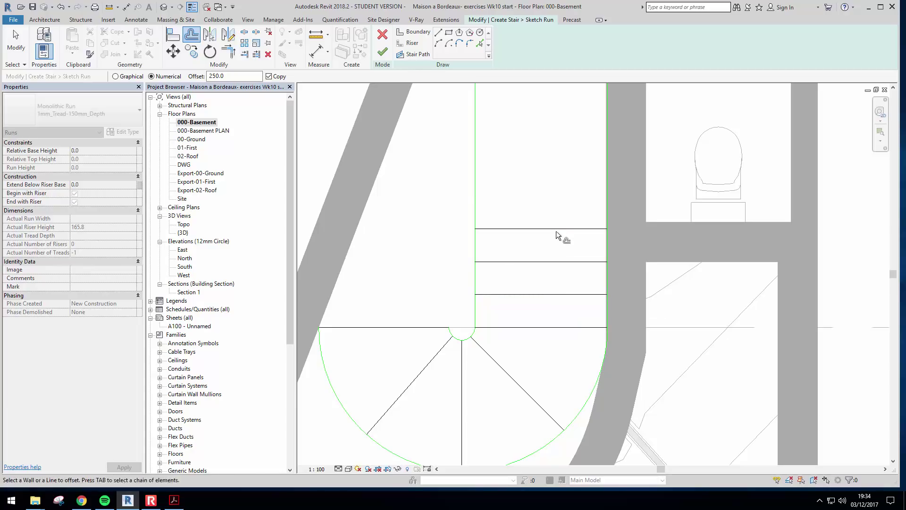
Try to offset the uppermost straight riser by 250 mm, and delete the duplicate line overlapping the riser below it.
{"action": "left_click", "coordinate": [554, 225]}
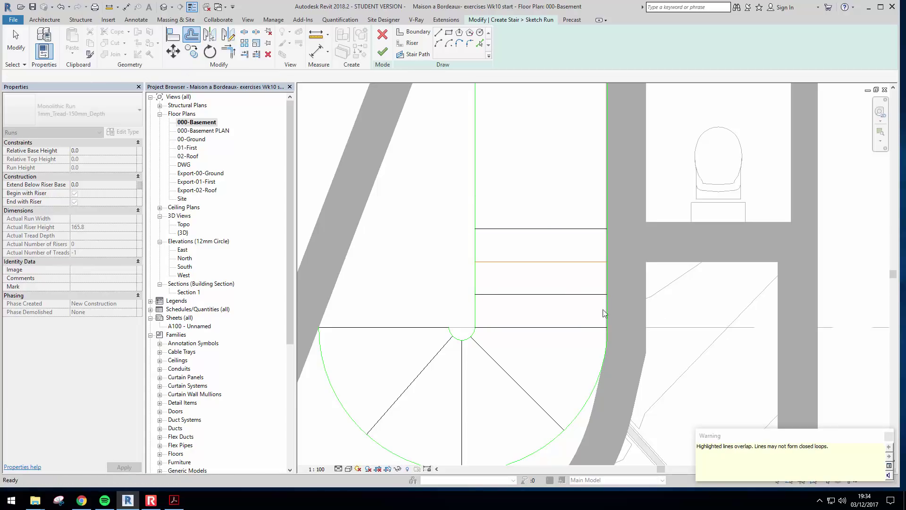
{"action": "key", "text": "Escape"}
{"action": "left_click", "coordinate": [555, 262]}
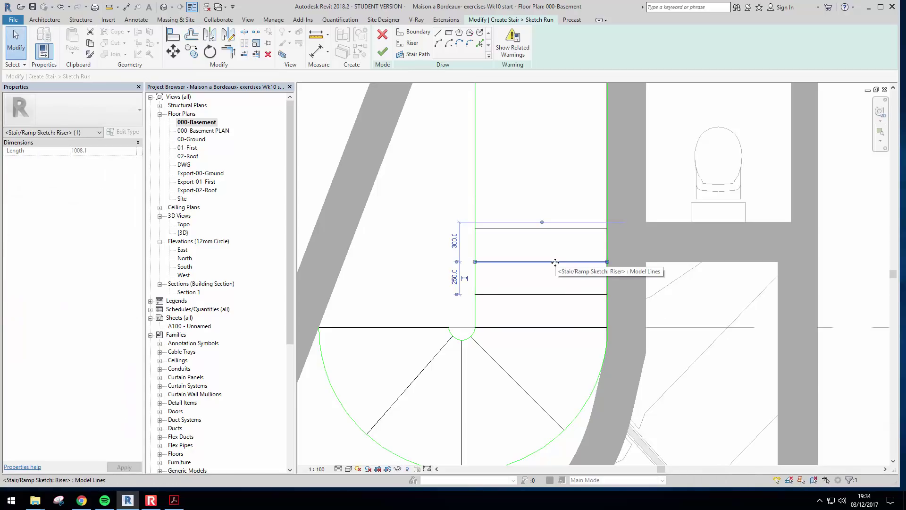
{"action": "key", "text": "Delete"}
Offset six more riser copies up the straight flight at 250 mm spacing, each from the previous riser.
{"action": "middle_click_drag", "start_coordinate": [536, 277], "coordinate": [501, 317]}
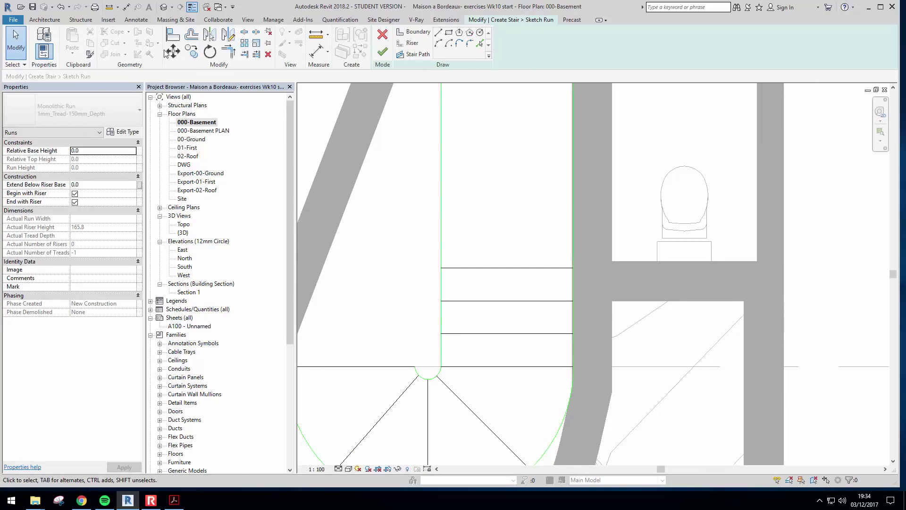
{"action": "left_click", "coordinate": [191, 37]}
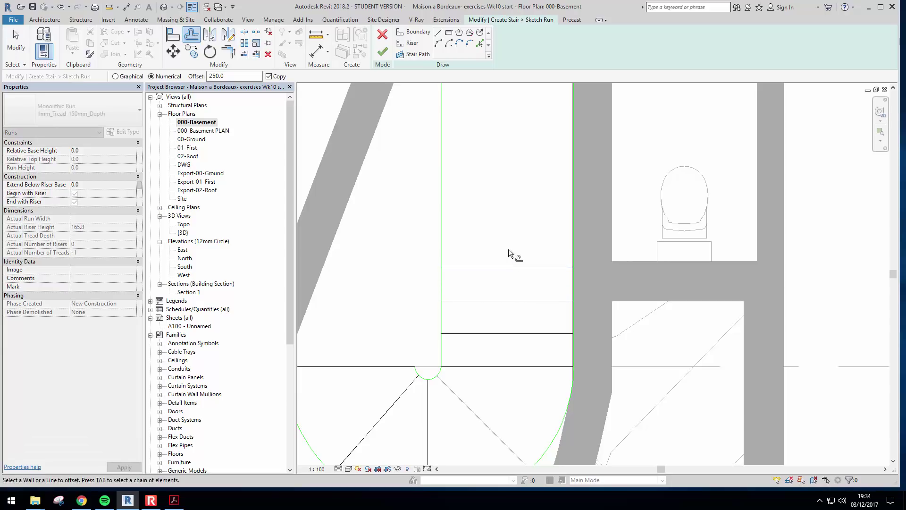
{"action": "left_click", "coordinate": [499, 267]}
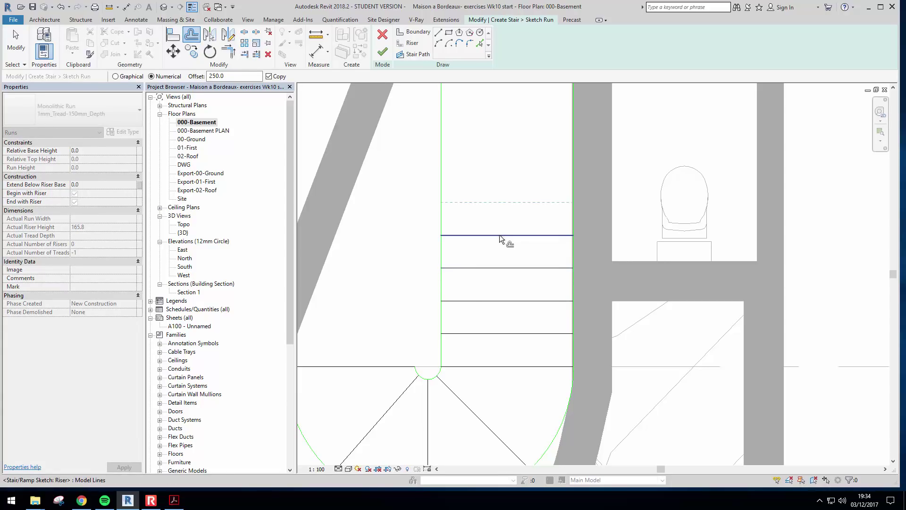
{"action": "left_click", "coordinate": [500, 234]}
{"action": "left_click", "coordinate": [504, 202]}
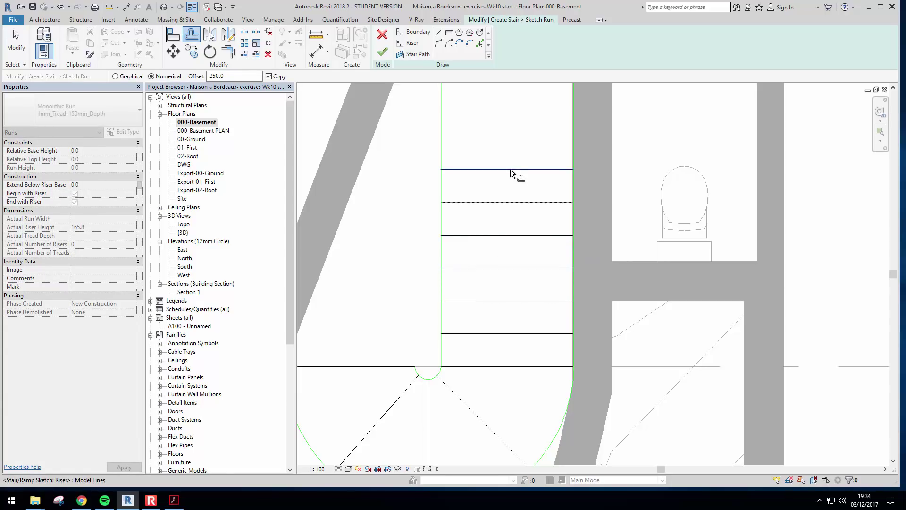
{"action": "left_click", "coordinate": [510, 169]}
{"action": "middle_click_drag", "start_coordinate": [510, 151], "coordinate": [490, 248]}
{"action": "left_click", "coordinate": [493, 233]}
{"action": "middle_click_drag", "start_coordinate": [501, 197], "coordinate": [527, 151]}
{"action": "scroll", "coordinate": [528, 151], "scroll_direction": "down", "scroll_amount": 3}
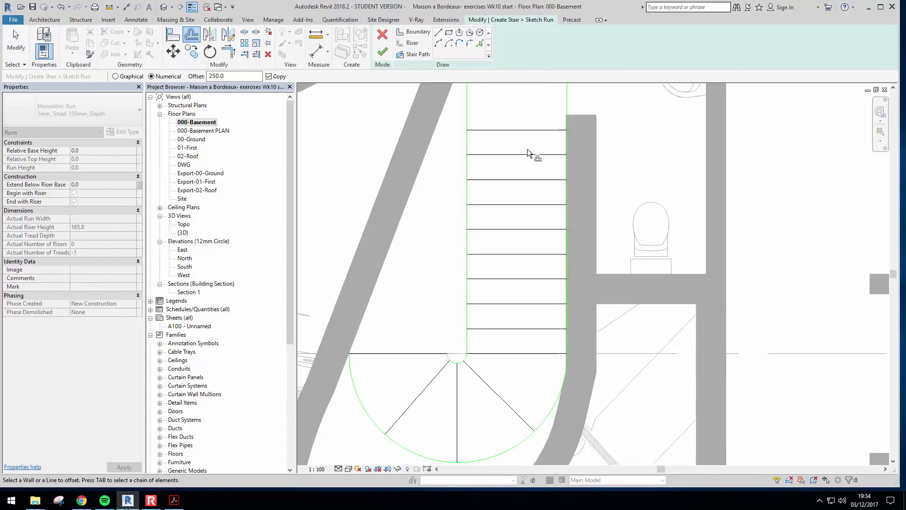
Continue the 250 mm riser offsets with five more copies, reaching the upper end of the straight flight.
{"action": "middle_click_drag", "start_coordinate": [490, 283], "coordinate": [466, 313]}
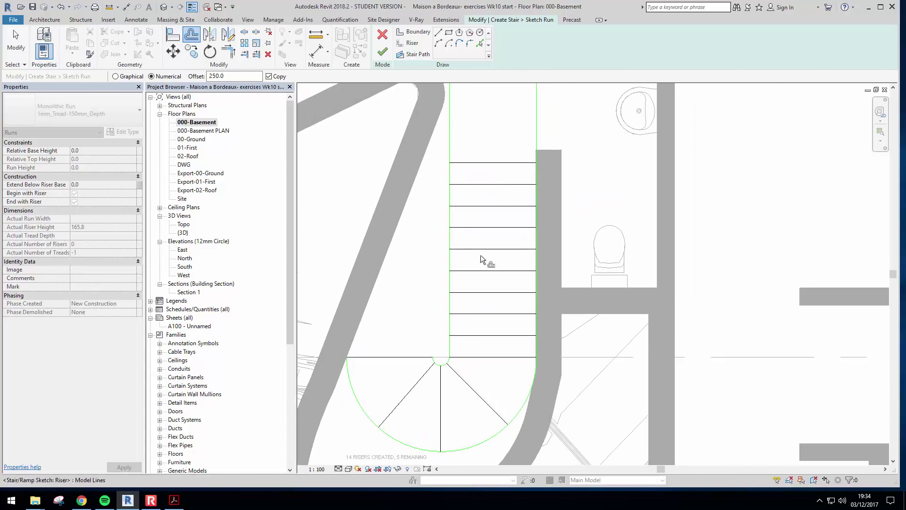
{"action": "left_click", "coordinate": [499, 161]}
{"action": "left_click", "coordinate": [507, 143]}
{"action": "middle_click_drag", "start_coordinate": [510, 146], "coordinate": [519, 160]}
{"action": "left_click", "coordinate": [512, 132]}
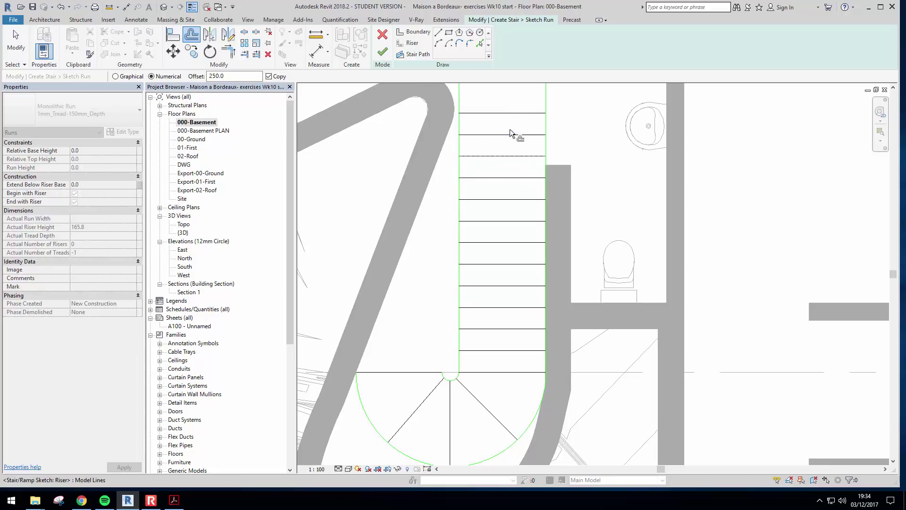
{"action": "left_click", "coordinate": [521, 115]}
{"action": "middle_click_drag", "start_coordinate": [512, 91], "coordinate": [491, 171]}
{"action": "left_click", "coordinate": [491, 172]}
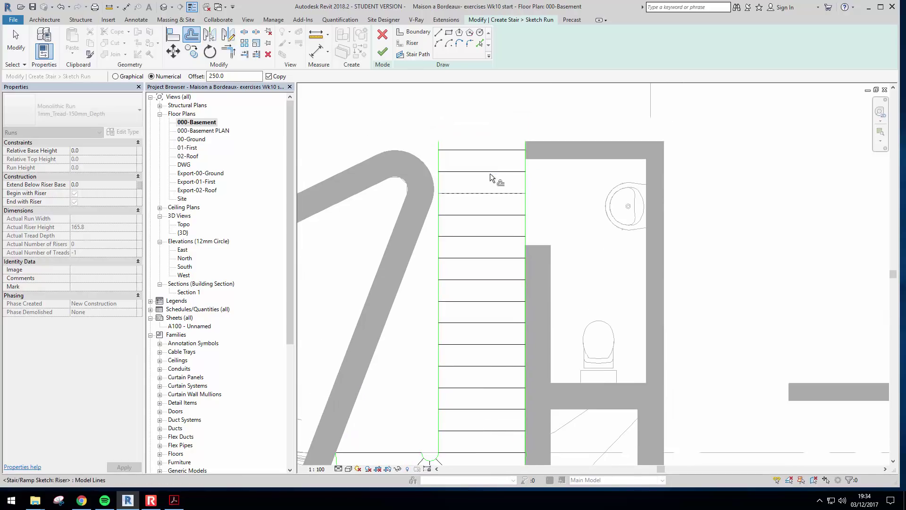
{"action": "key", "text": "Escape"}
Shorten both straight boundary lines so their upper ends meet the ends of the topmost riser.
{"action": "scroll", "coordinate": [478, 229], "scroll_direction": "up", "scroll_amount": 2}
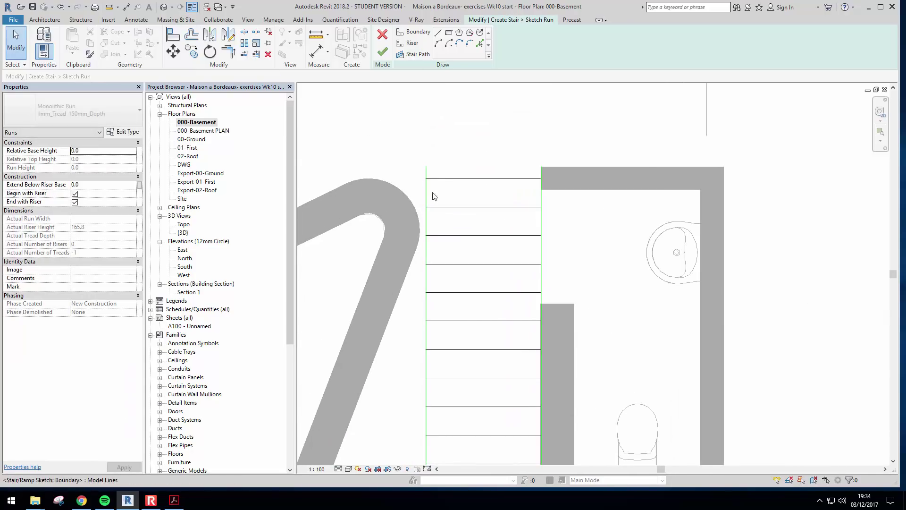
{"action": "left_click", "coordinate": [426, 189]}
{"action": "left_click_drag", "start_coordinate": [426, 167], "coordinate": [426, 178]}
{"action": "left_click", "coordinate": [541, 194]}
{"action": "left_click_drag", "start_coordinate": [541, 166], "coordinate": [541, 179]}
{"action": "key", "text": "Escape"}
Sketch the stair path's semicircular arc through the turn, about 590 mm in radius, between the midpoints of the two grid D risers.
{"action": "scroll", "coordinate": [537, 211], "scroll_direction": "down", "scroll_amount": 1}
{"action": "middle_click_drag", "start_coordinate": [538, 211], "coordinate": [548, 162]}
{"action": "middle_click_drag", "start_coordinate": [457, 273], "coordinate": [467, 211]}
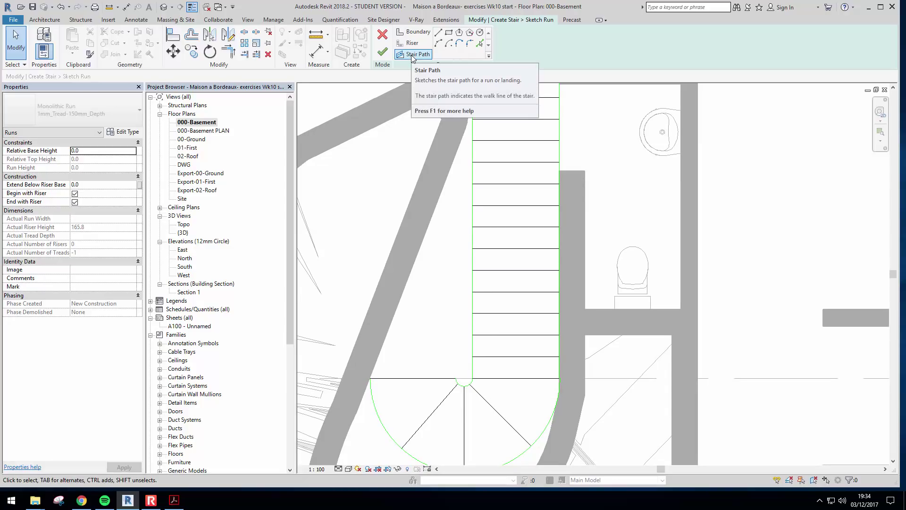
{"action": "left_click", "coordinate": [412, 55]}
{"action": "middle_click_drag", "start_coordinate": [505, 279], "coordinate": [508, 226]}
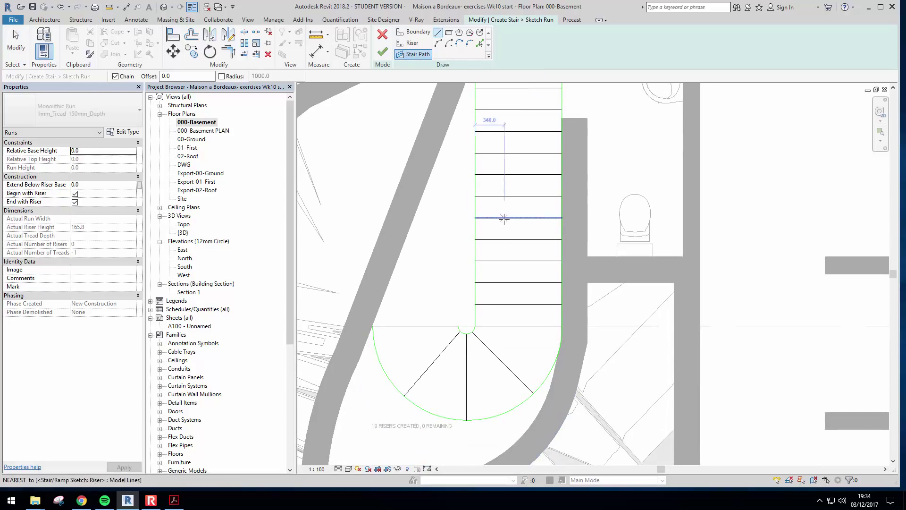
{"action": "left_click", "coordinate": [438, 44]}
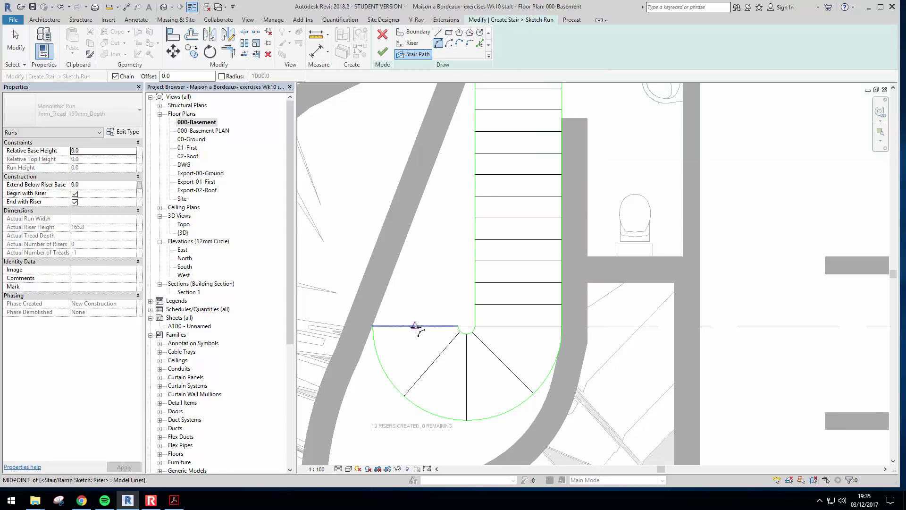
{"action": "left_click", "coordinate": [415, 326]}
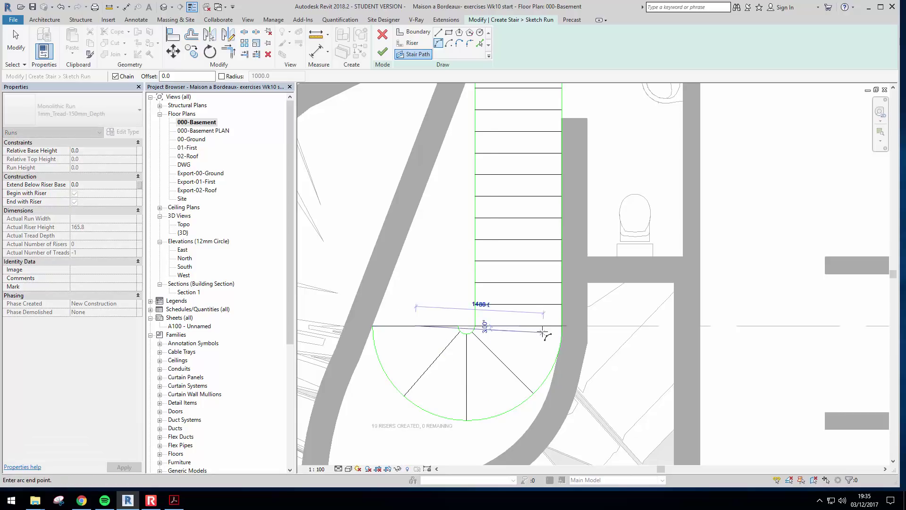
{"action": "left_click", "coordinate": [519, 326]}
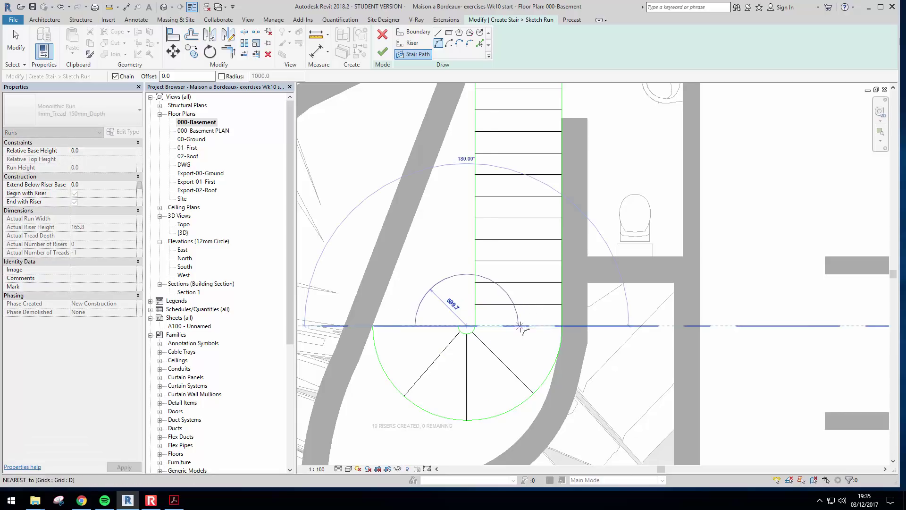
{"action": "left_click", "coordinate": [479, 373]}
Continue the stair path with a straight 3500 mm line from the arc's end to the midpoint of the topmost riser.
{"action": "left_click", "coordinate": [439, 33]}
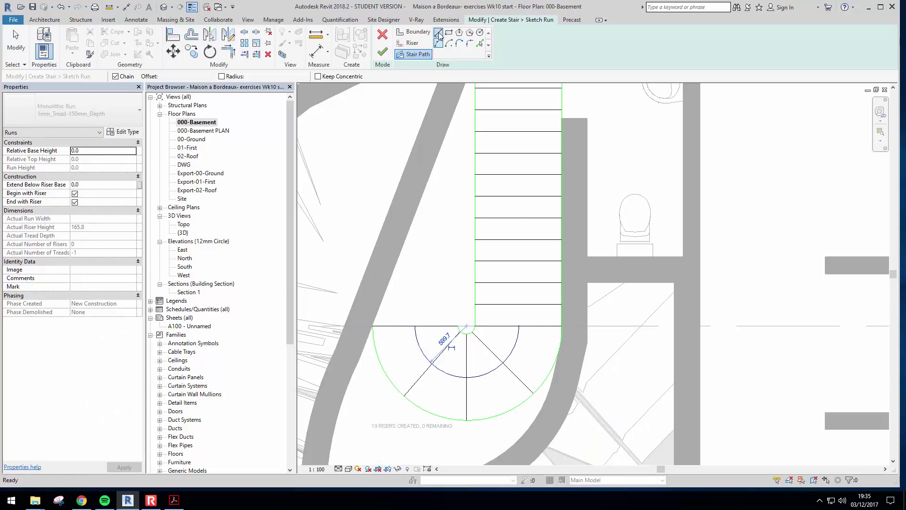
{"action": "left_click", "coordinate": [518, 326]}
{"action": "middle_click_drag", "start_coordinate": [547, 203], "coordinate": [530, 272]}
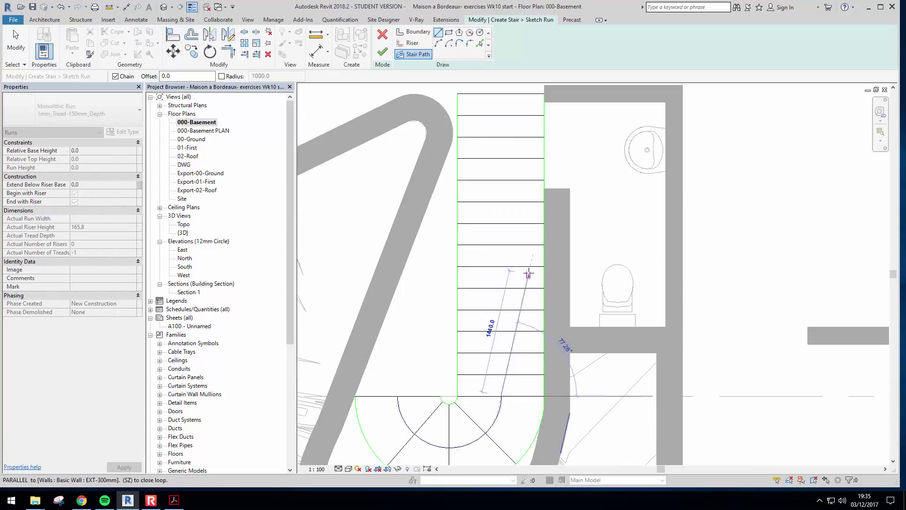
{"action": "scroll", "coordinate": [529, 271], "scroll_direction": "down", "scroll_amount": 2}
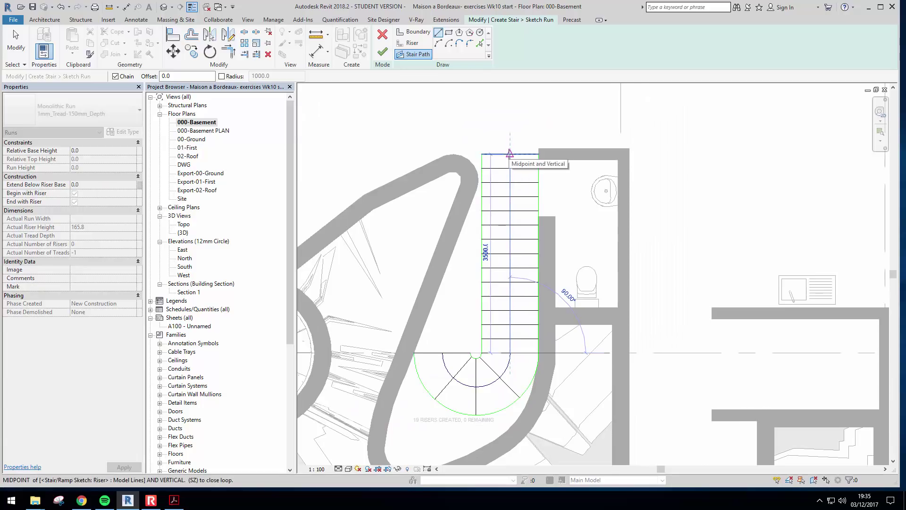
{"action": "left_click", "coordinate": [509, 153]}
{"action": "key", "text": "Escape"}
{"action": "key", "text": "Escape"}
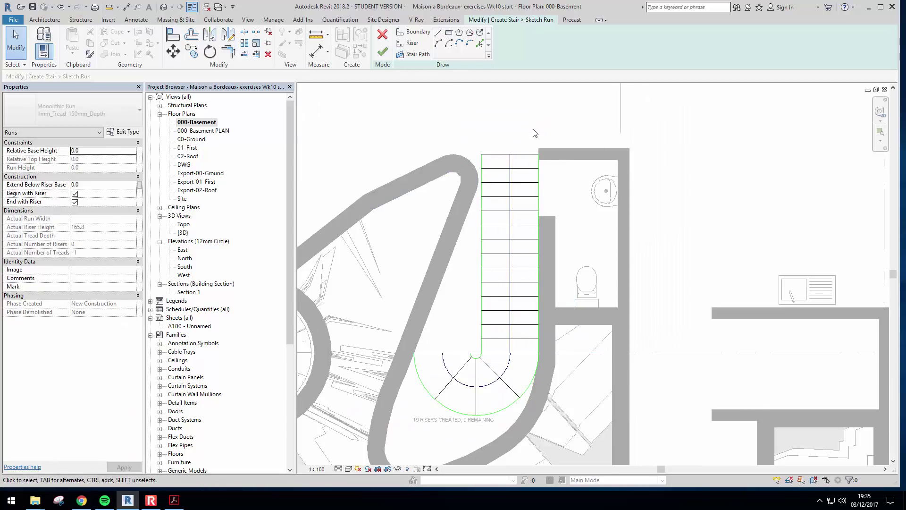
Finish the run sketch and deselect the resulting run to check its direction of travel.
{"action": "middle_click_drag", "start_coordinate": [484, 112], "coordinate": [489, 91]}
{"action": "mouse_move", "coordinate": [478, 208]}
{"action": "middle_mouse_down"}
{"action": "mouse_move", "coordinate": [465, 223]}
{"action": "mouse_move", "coordinate": [442, 210]}
{"action": "mouse_move", "coordinate": [437, 226]}
{"action": "middle_mouse_up"}
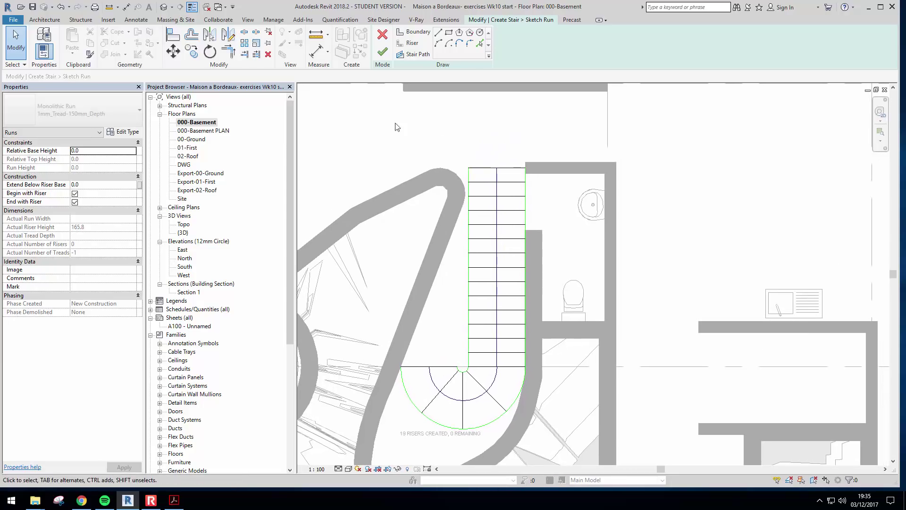
{"action": "left_click", "coordinate": [382, 53]}
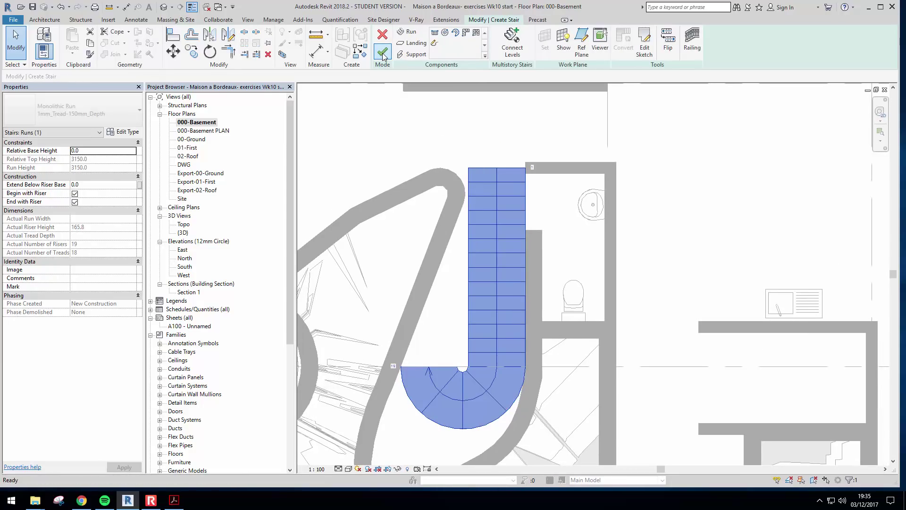
{"action": "middle_click_drag", "start_coordinate": [574, 373], "coordinate": [571, 341]}
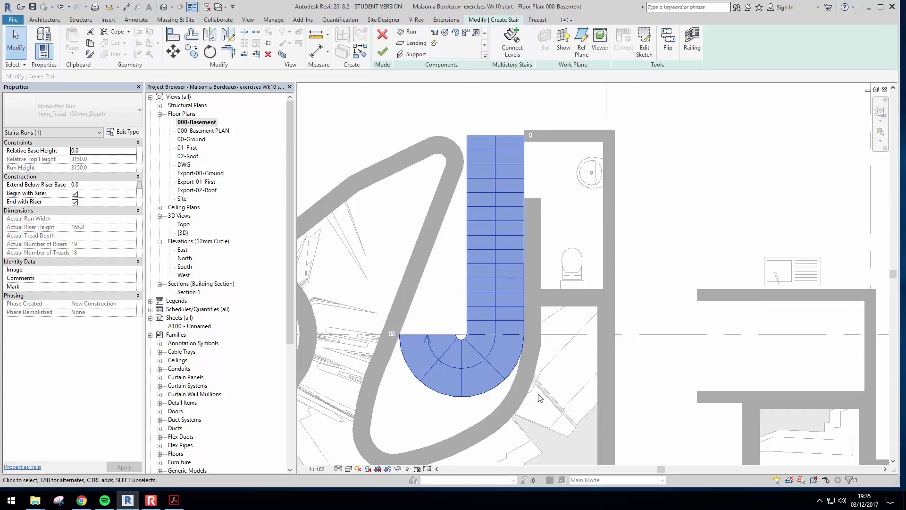
{"action": "key", "text": "Escape"}
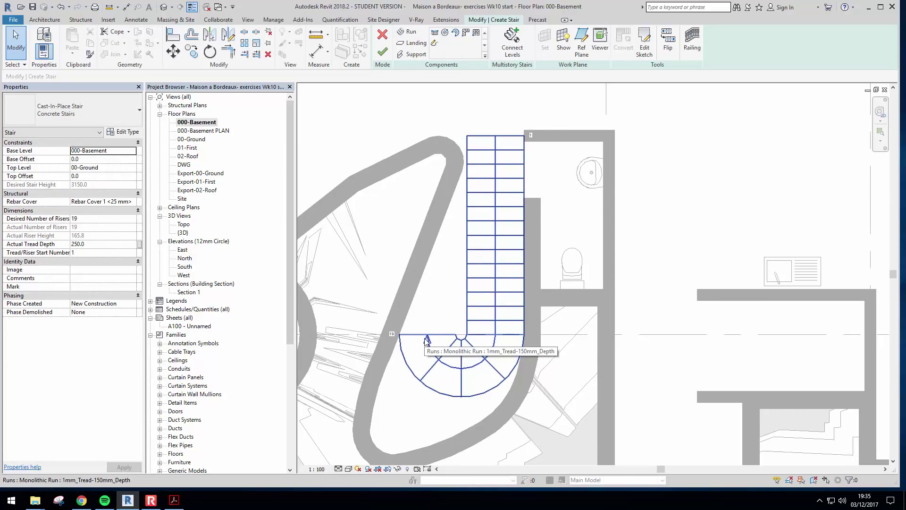
Flip the run so it climbs from the turn up the straight flight, and finish the stair.
{"action": "left_click", "coordinate": [501, 140]}
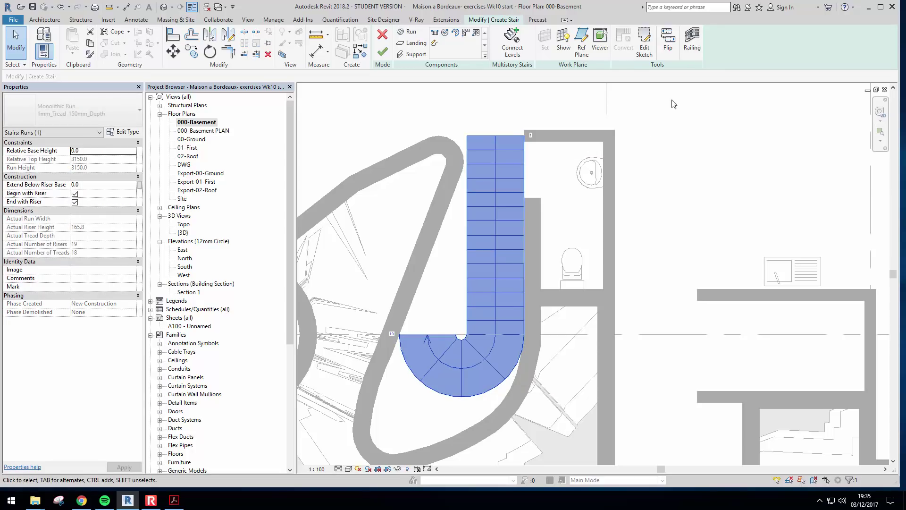
{"action": "left_click", "coordinate": [668, 43]}
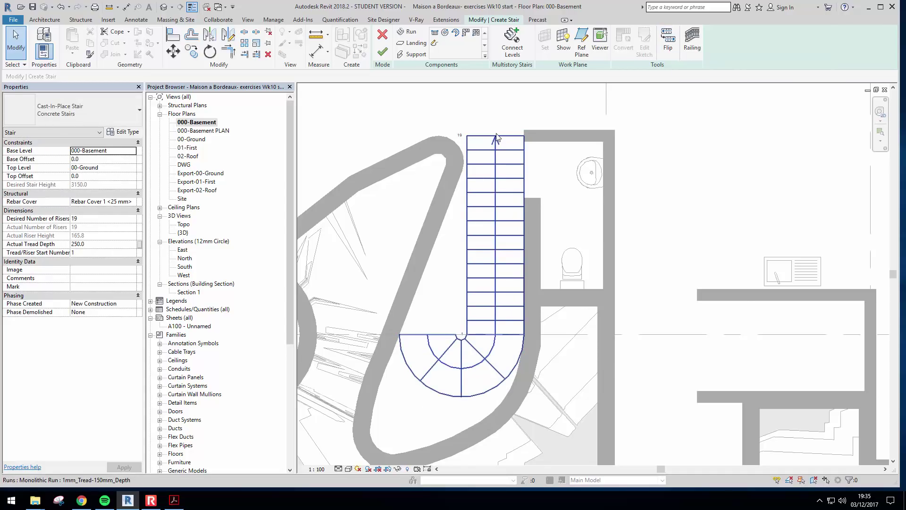
{"action": "middle_click_drag", "start_coordinate": [499, 160], "coordinate": [496, 176]}
{"action": "scroll", "coordinate": [400, 128], "scroll_direction": "down", "scroll_amount": 1}
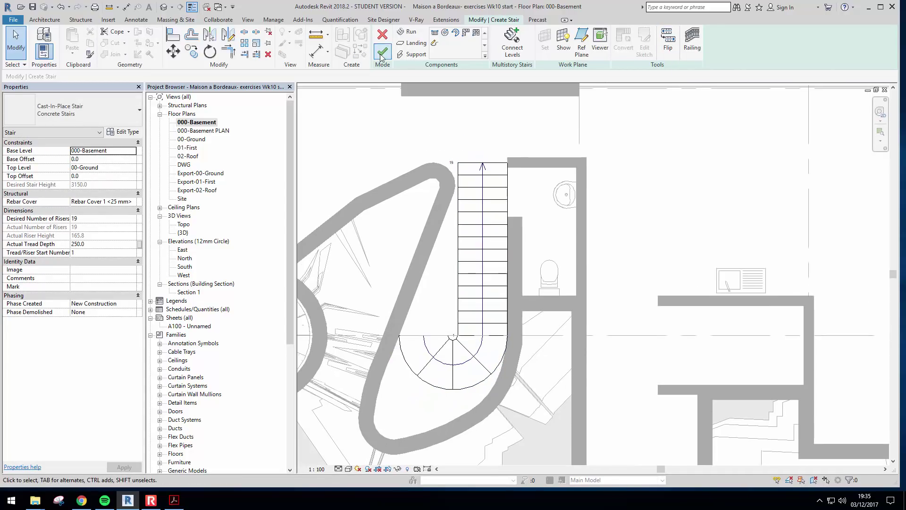
{"action": "left_click", "coordinate": [382, 53]}
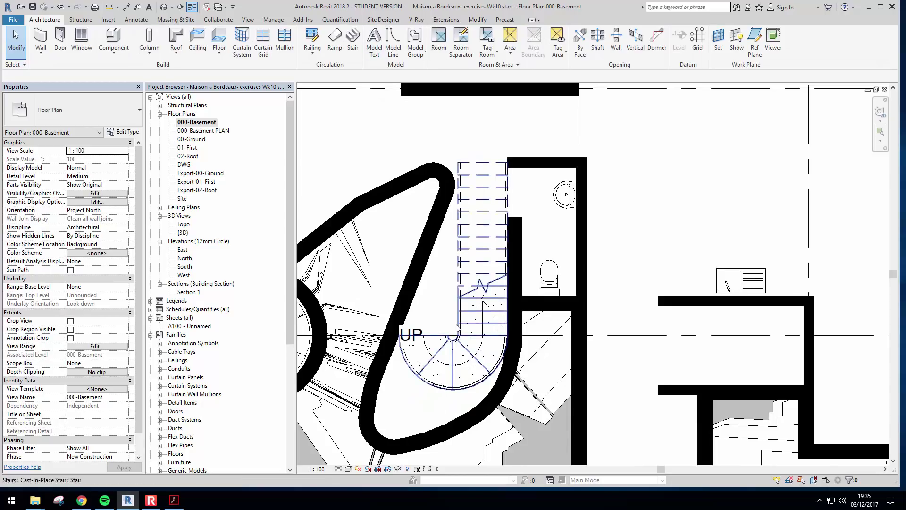
Draw a section line lengthwise through the stair's straight flight, from beyond the exterior wall above it to below the turn.
{"action": "middle_click_drag", "start_coordinate": [513, 295], "coordinate": [556, 298]}
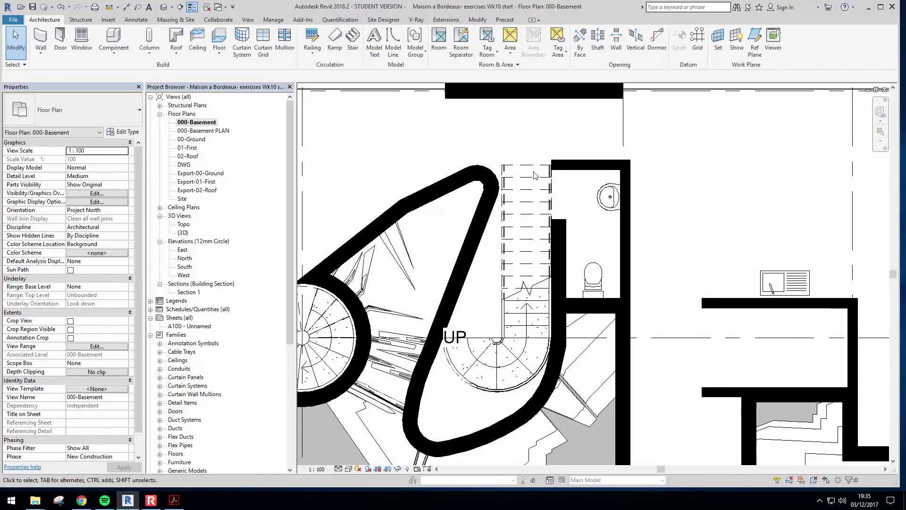
{"action": "middle_click_drag", "start_coordinate": [535, 247], "coordinate": [509, 249]}
{"action": "scroll", "coordinate": [495, 190], "scroll_direction": "up", "scroll_amount": 1}
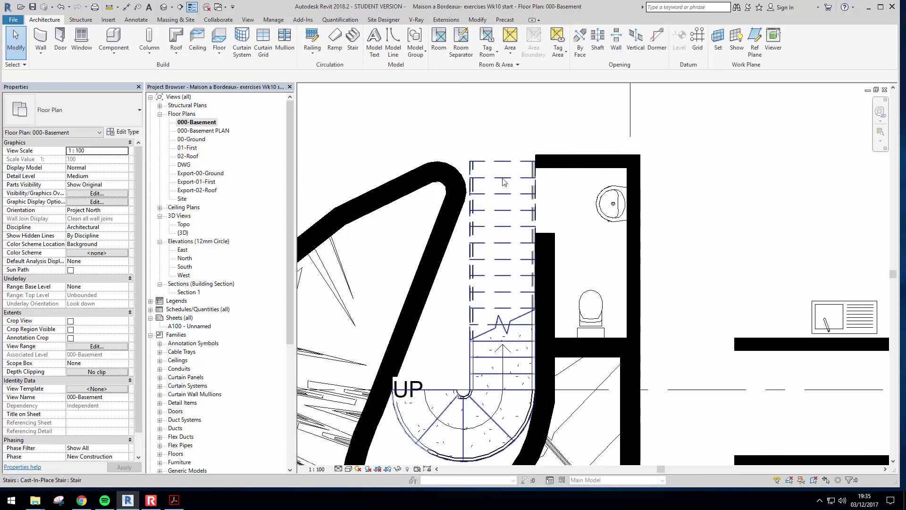
{"action": "scroll", "coordinate": [505, 235], "scroll_direction": "down", "scroll_amount": 2}
{"action": "scroll", "coordinate": [505, 235], "scroll_direction": "down", "scroll_amount": 1}
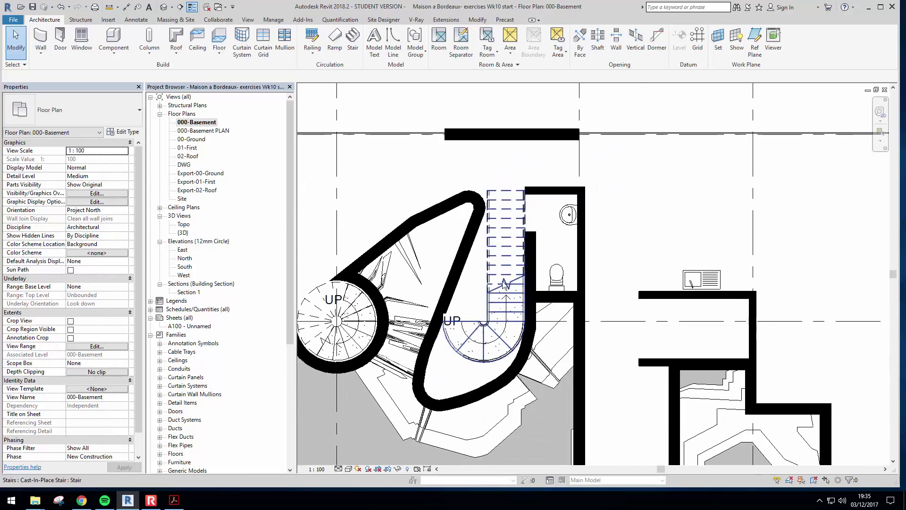
{"action": "middle_click_drag", "start_coordinate": [505, 235], "coordinate": [481, 193]}
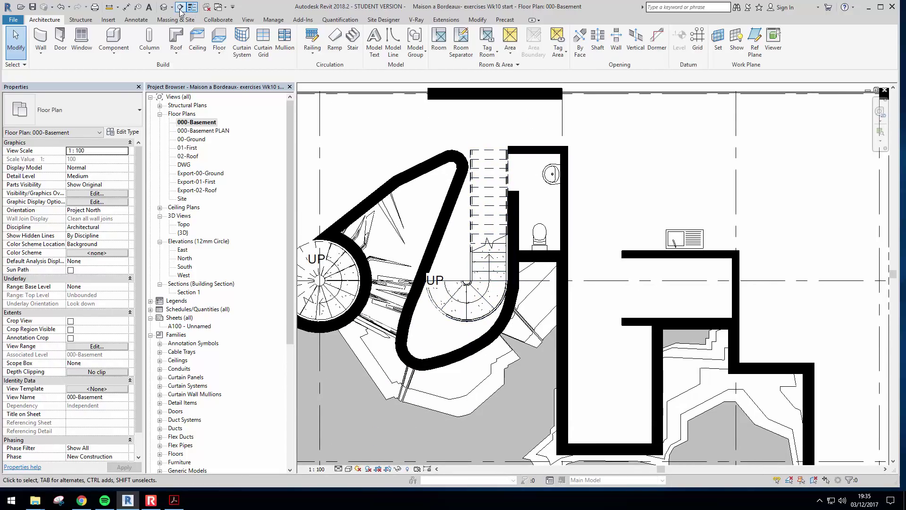
{"action": "middle_click_drag", "start_coordinate": [434, 234], "coordinate": [437, 260]}
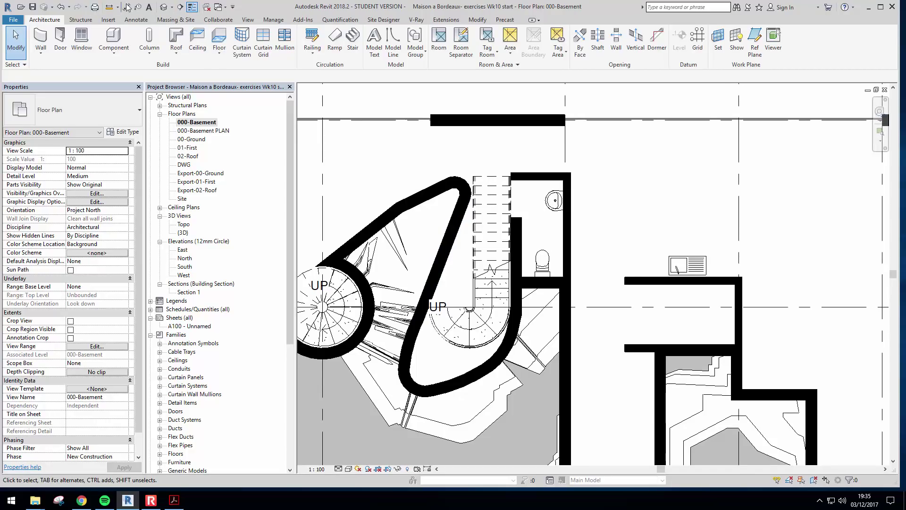
{"action": "left_click", "coordinate": [181, 7]}
{"action": "scroll", "coordinate": [547, 237], "scroll_direction": "down", "scroll_amount": 2}
{"action": "left_click", "coordinate": [508, 120]}
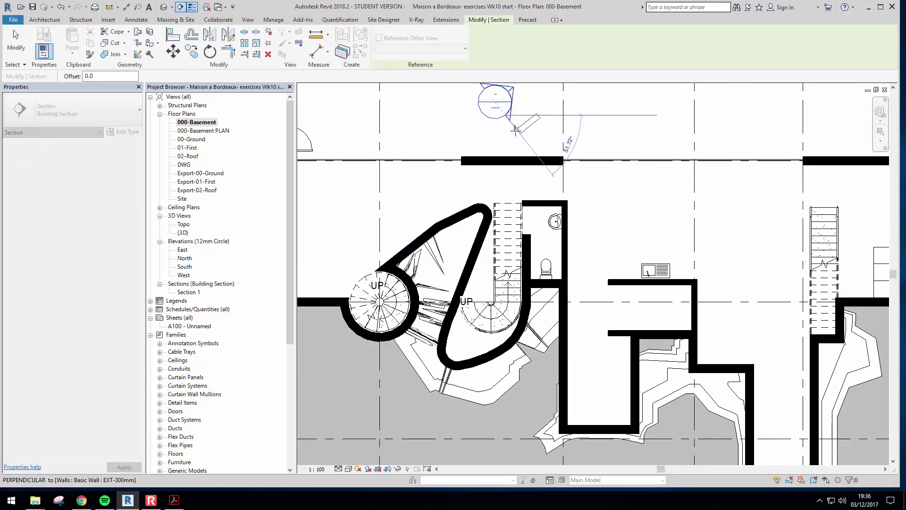
{"action": "left_click", "coordinate": [501, 422]}
{"action": "scroll", "coordinate": [430, 203], "scroll_direction": "down", "scroll_amount": 2}
{"action": "key", "text": "Escape"}
{"action": "key", "text": "Escape"}
Open the view of the new section and examine the stair and its railings between basement and ground level.
{"action": "left_click", "coordinate": [490, 154]}
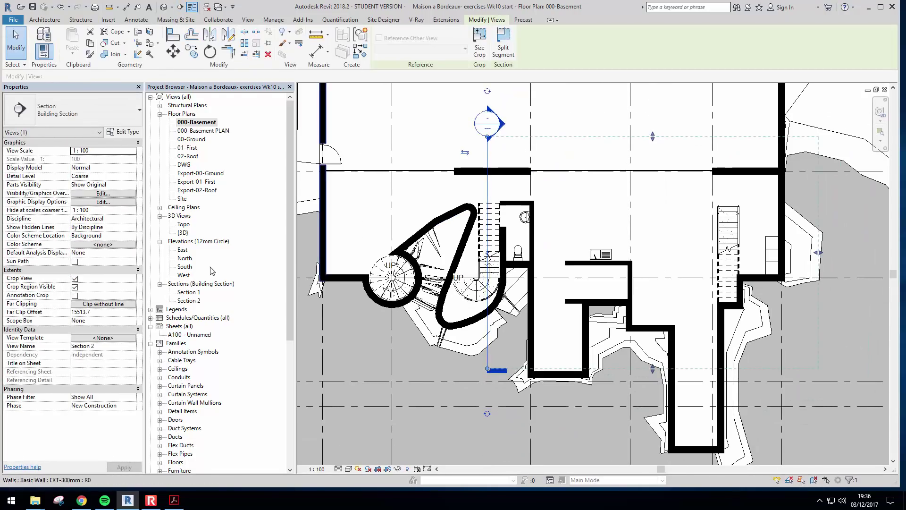
{"action": "double_click", "coordinate": [195, 302]}
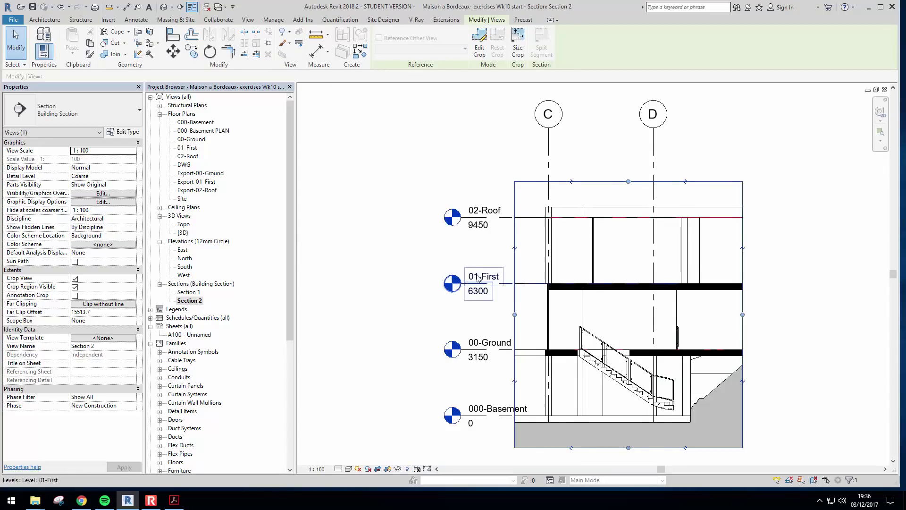
{"action": "scroll", "coordinate": [543, 330], "scroll_direction": "up", "scroll_amount": 3}
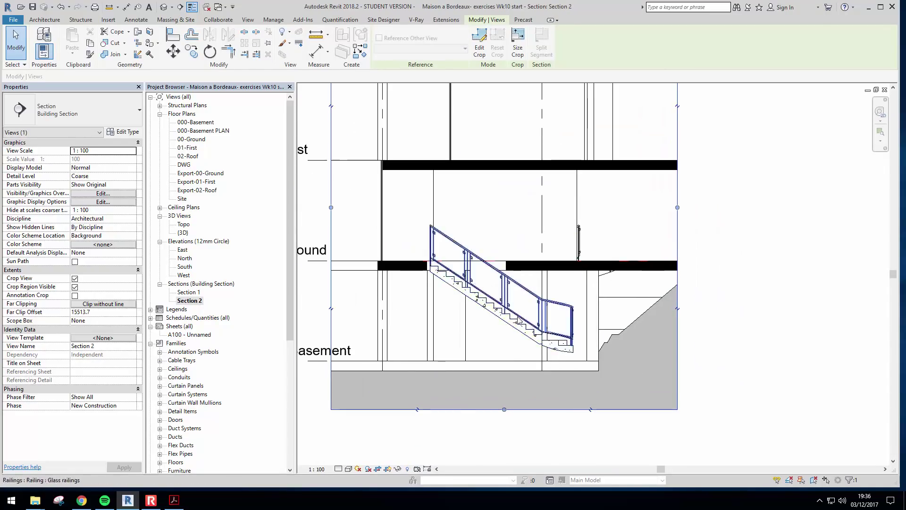
Return to the basement plan and delete the section line running through the straight flight, together with its view.
{"action": "key", "text": "ctrl+Tab"}
{"action": "middle_click_drag", "start_coordinate": [500, 182], "coordinate": [486, 204]}
{"action": "left_click", "coordinate": [485, 204]}
{"action": "left_click", "coordinate": [475, 204]}
{"action": "scroll", "coordinate": [475, 204], "scroll_direction": "down", "scroll_amount": 3}
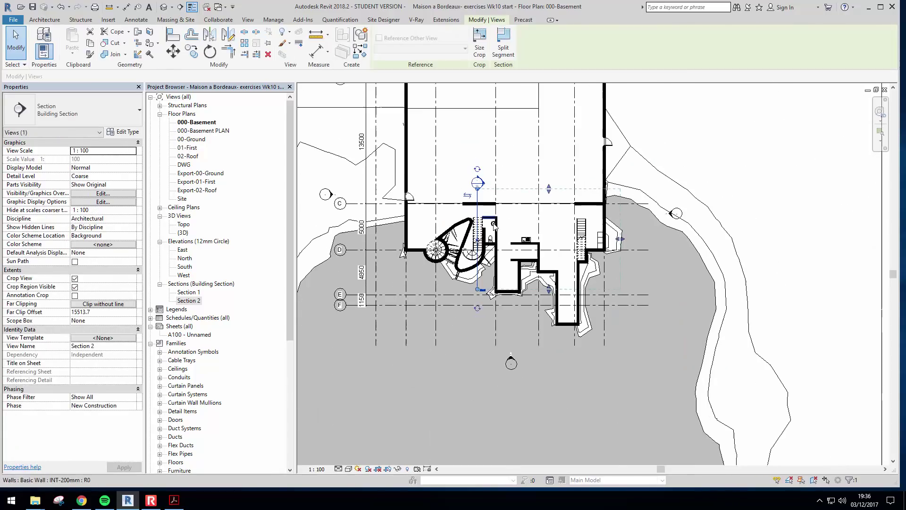
{"action": "scroll", "coordinate": [493, 233], "scroll_direction": "up", "scroll_amount": 3}
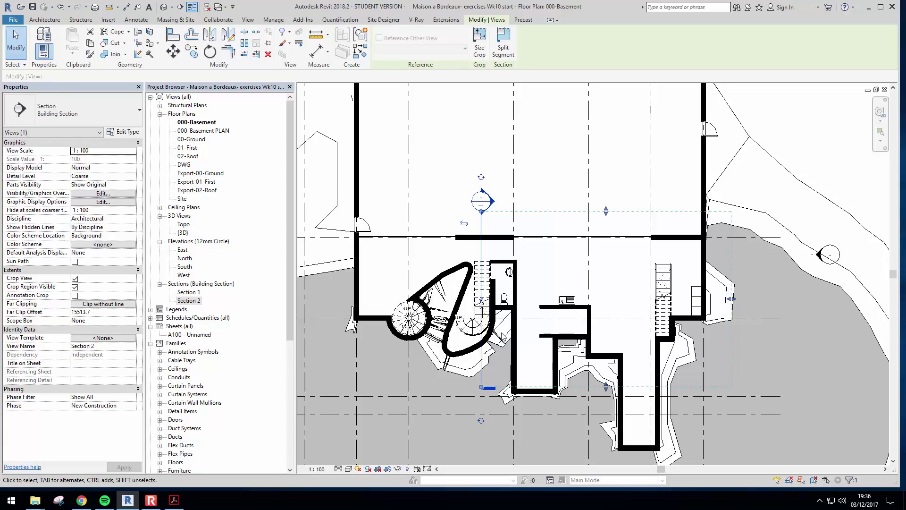
{"action": "key", "text": "Delete"}
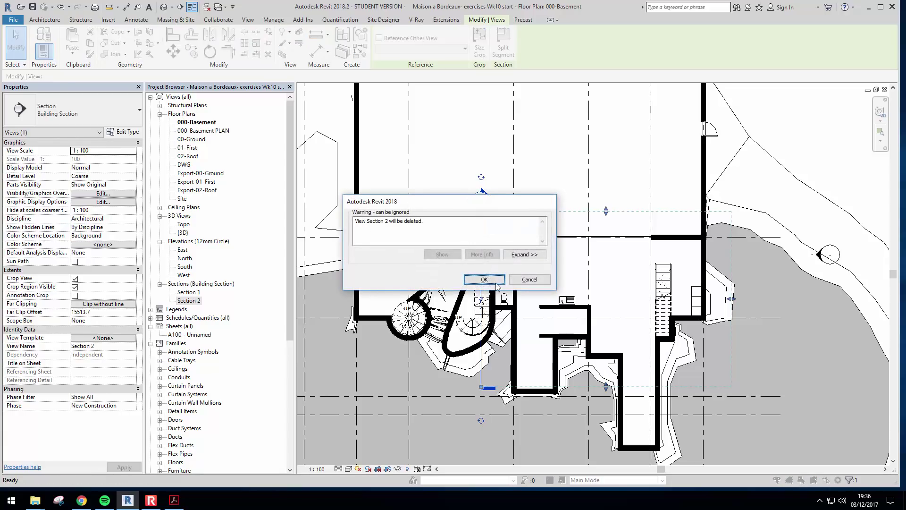
{"action": "left_click", "coordinate": [484, 279]}
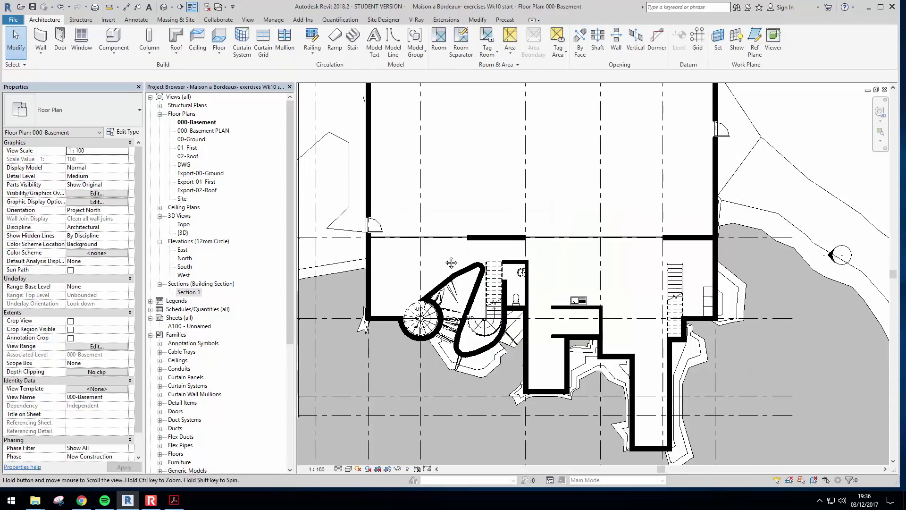
Check the round stair beside grid D in the basement plan, and examine the building's floors and stairs in 3D.
{"action": "scroll", "coordinate": [457, 302], "scroll_direction": "down", "scroll_amount": 2}
{"action": "middle_click_drag", "start_coordinate": [456, 303], "coordinate": [469, 354]}
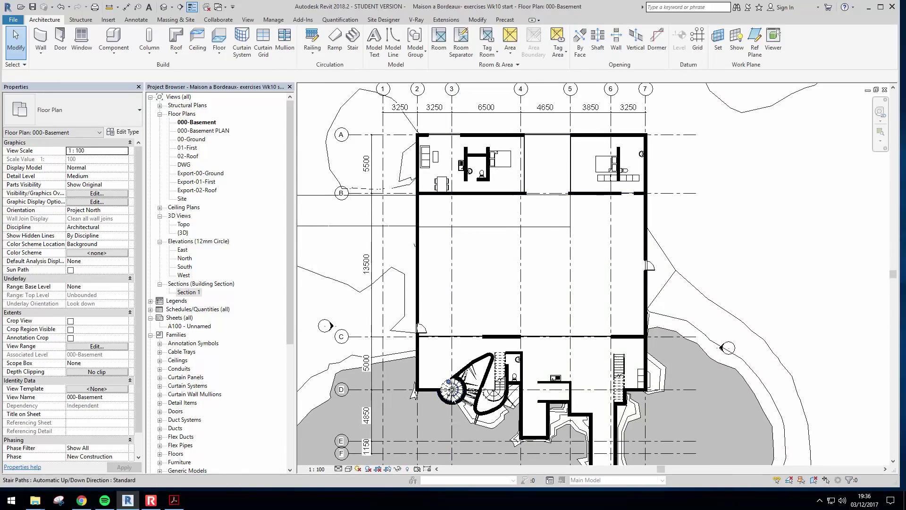
{"action": "scroll", "coordinate": [452, 390], "scroll_direction": "up", "scroll_amount": 2}
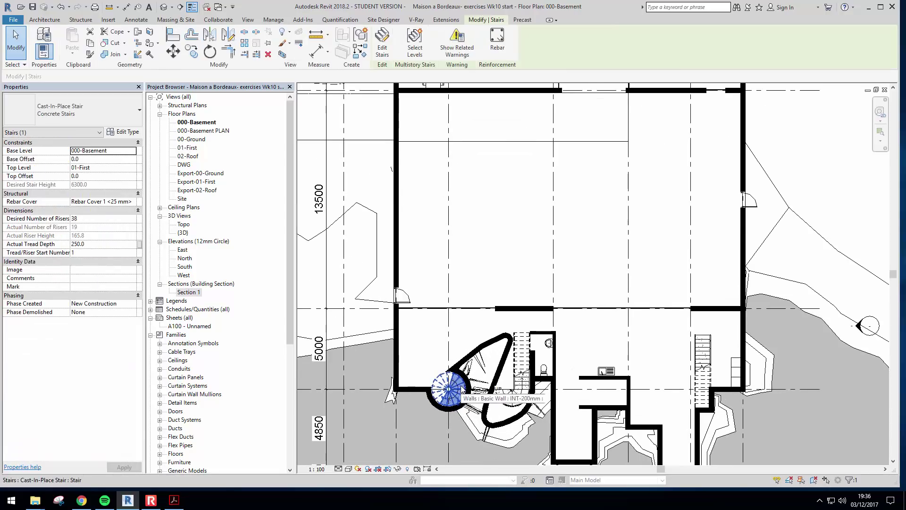
{"action": "left_click", "coordinate": [451, 390]}
{"action": "key", "text": "Escape"}
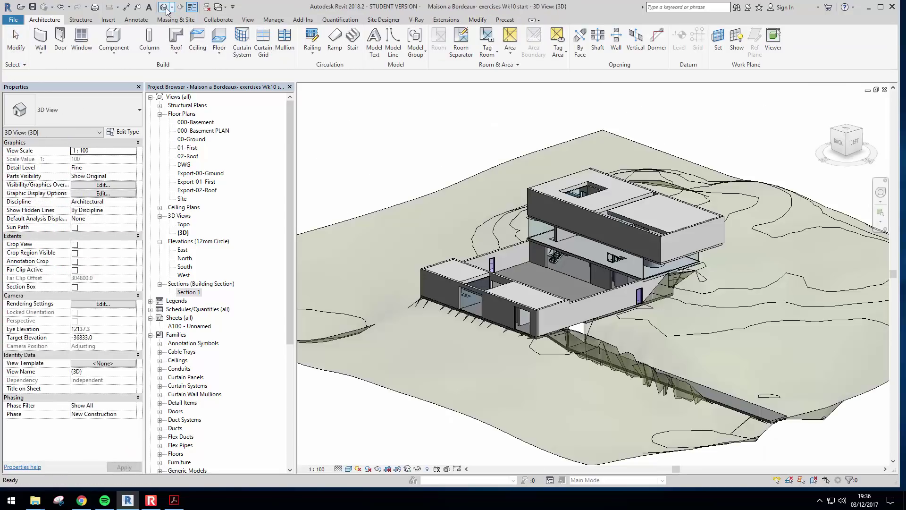
{"action": "left_click", "coordinate": [164, 7]}
{"action": "scroll", "coordinate": [571, 310], "scroll_direction": "up", "scroll_amount": 4}
{"action": "middle_click_drag", "start_coordinate": [647, 320], "coordinate": [572, 253], "text": "shift"}
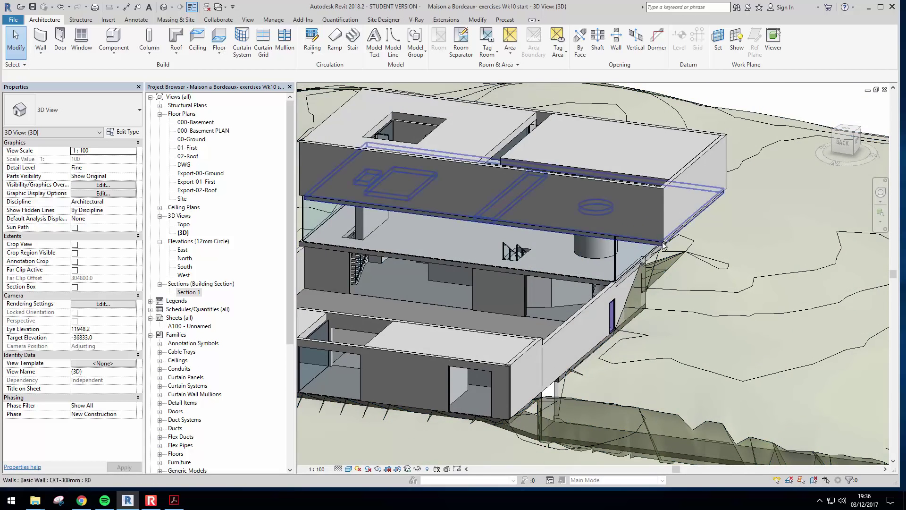
{"action": "middle_click_drag", "start_coordinate": [569, 202], "coordinate": [636, 269], "text": "shift"}
In the basement plan, draw a section line along grid 3 through the round stair, from beyond grid A to below grid F.
{"action": "key", "text": "ctrl+Tab"}
{"action": "middle_click_drag", "start_coordinate": [590, 310], "coordinate": [589, 252]}
{"action": "middle_click_drag", "start_coordinate": [523, 211], "coordinate": [534, 233]}
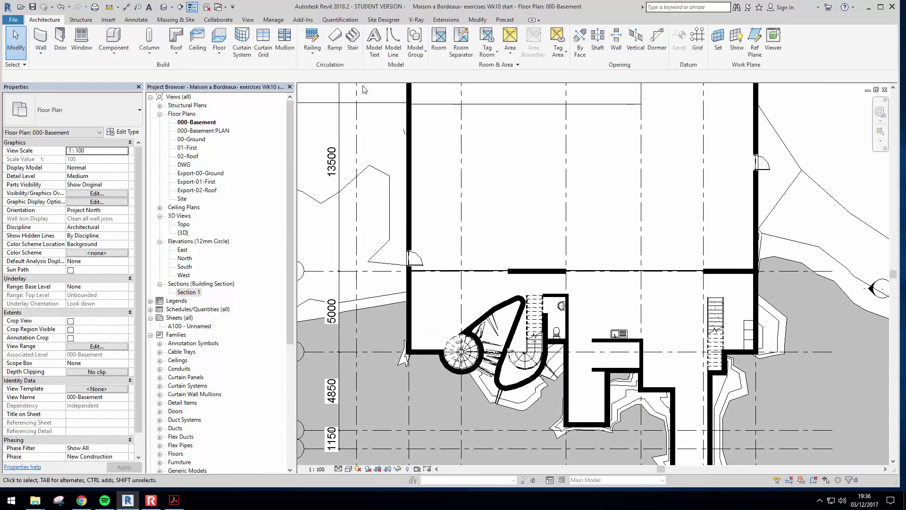
{"action": "left_click", "coordinate": [181, 7]}
{"action": "scroll", "coordinate": [500, 331], "scroll_direction": "down", "scroll_amount": 3}
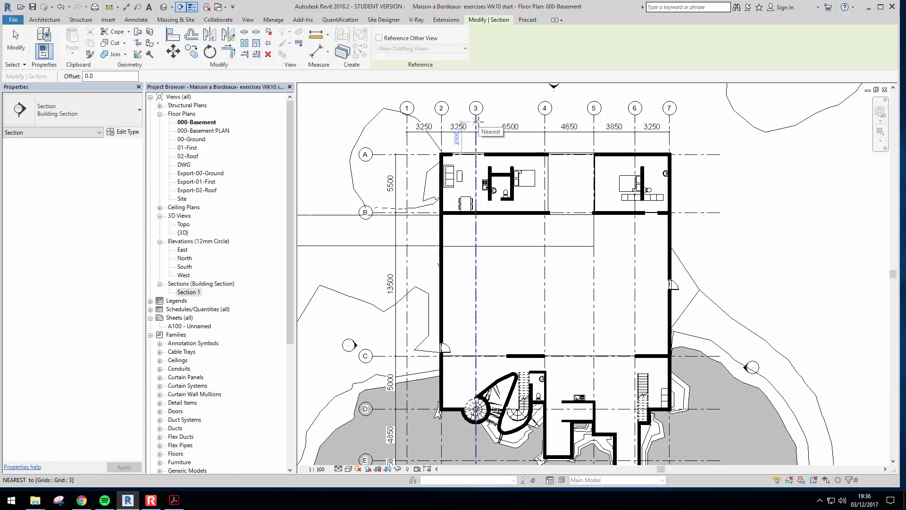
{"action": "left_click", "coordinate": [476, 121]}
{"action": "left_click", "coordinate": [442, 420]}
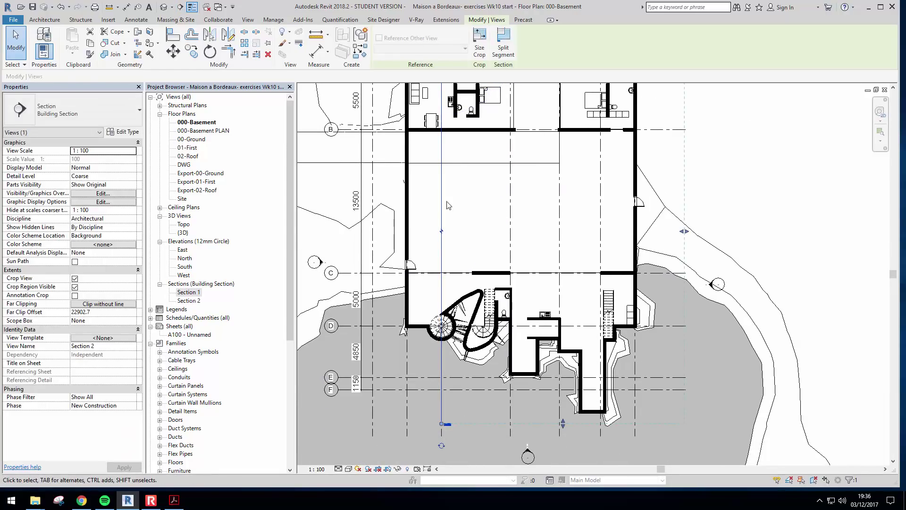
Open the new section's view and examine the round concrete stair and the levels it spans.
{"action": "left_click", "coordinate": [191, 301]}
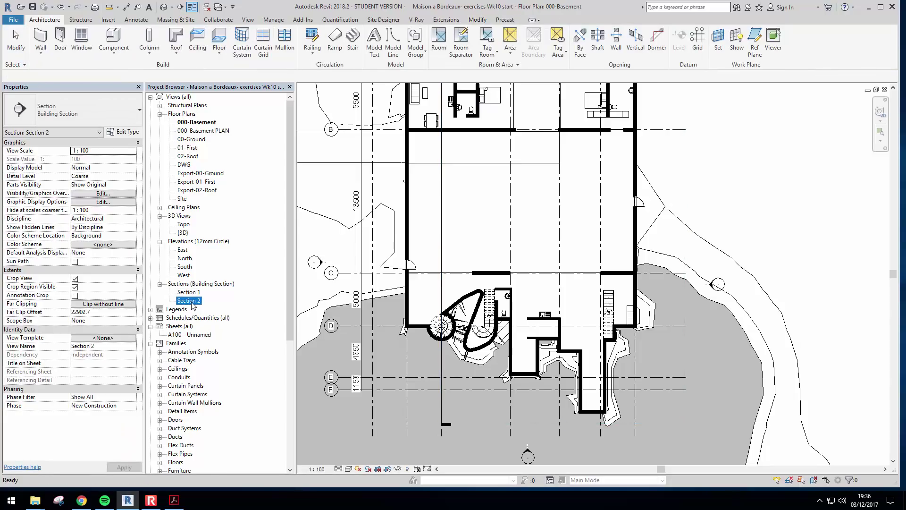
{"action": "double_click", "coordinate": [195, 303]}
{"action": "middle_click_drag", "start_coordinate": [774, 356], "coordinate": [723, 353]}
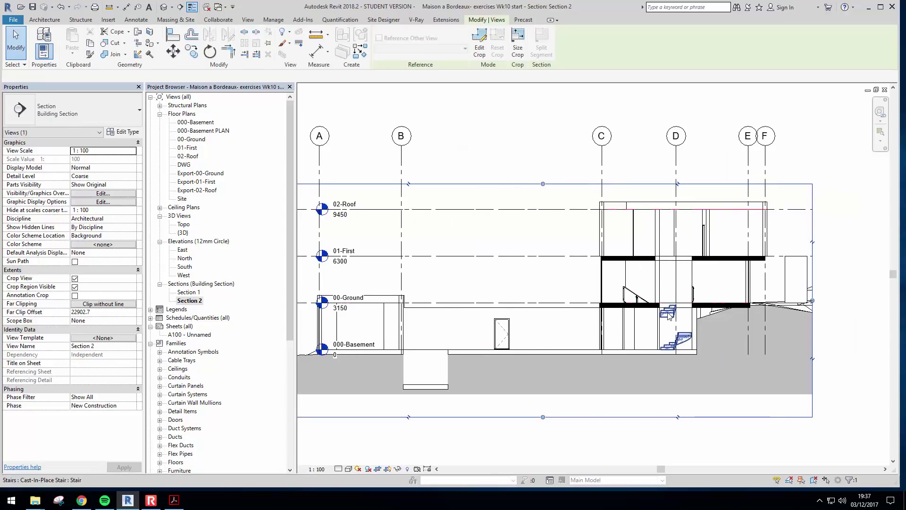
{"action": "left_click", "coordinate": [670, 331]}
{"action": "scroll", "coordinate": [755, 321], "scroll_direction": "up", "scroll_amount": 3}
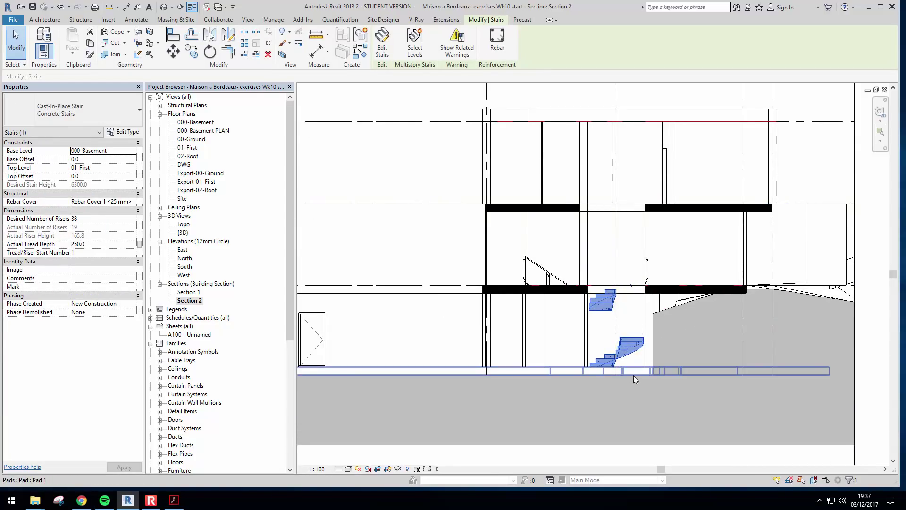
{"action": "middle_click_drag", "start_coordinate": [619, 266], "coordinate": [655, 263]}
{"action": "key", "text": "Escape"}
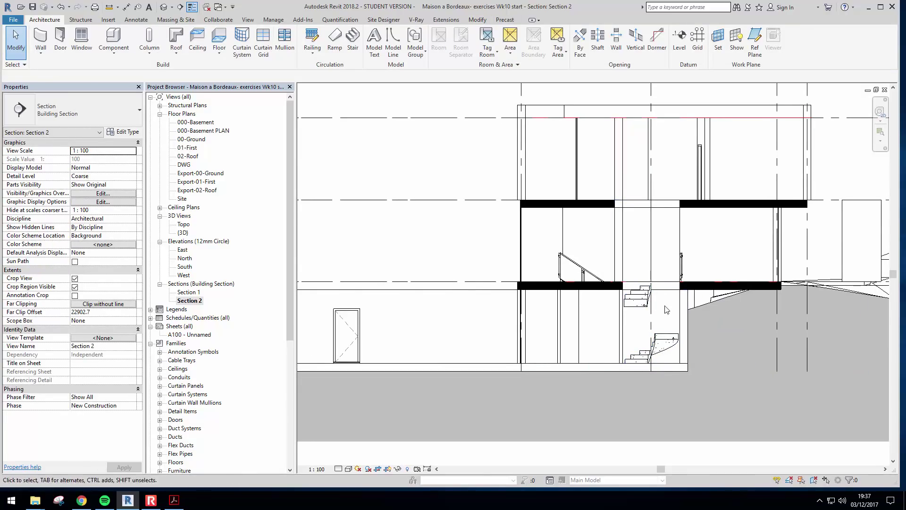
Copy the round concrete stair and paste it aligned to the 00-Ground level.
{"action": "left_click", "coordinate": [670, 343]}
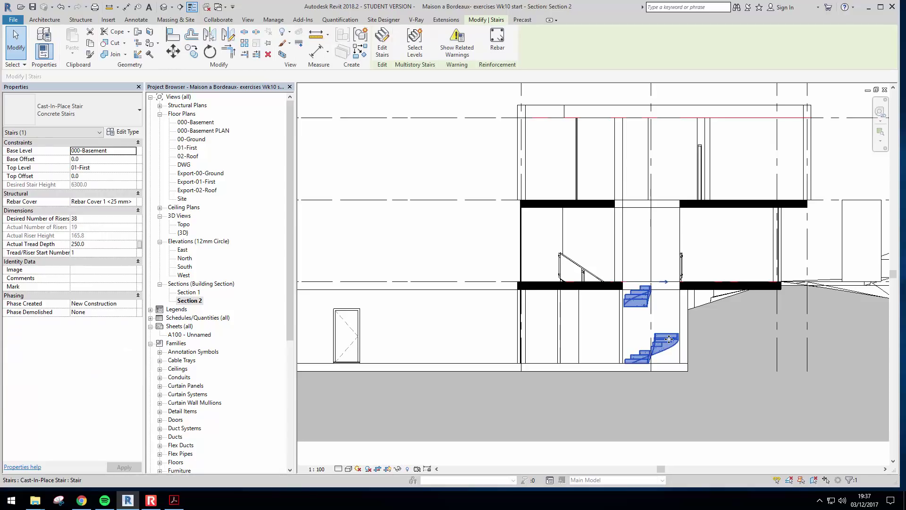
{"action": "left_click", "coordinate": [427, 173]}
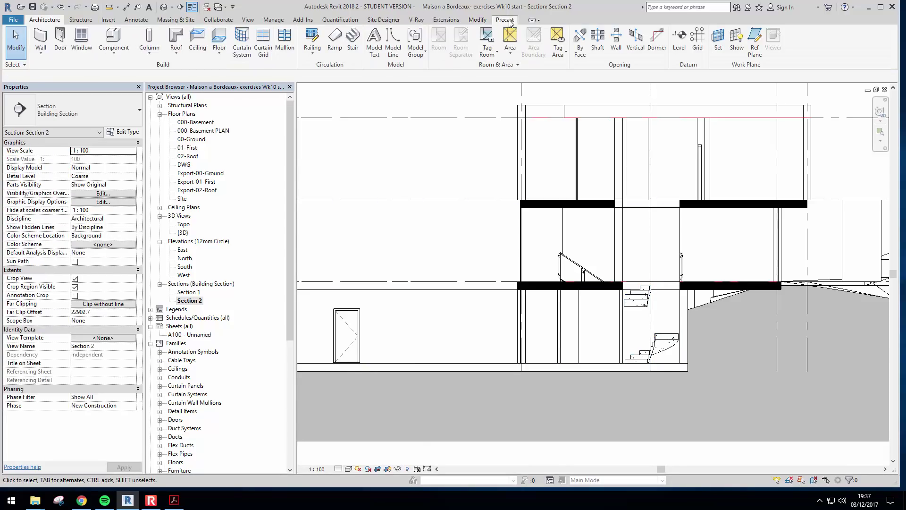
{"action": "left_click", "coordinate": [478, 20]}
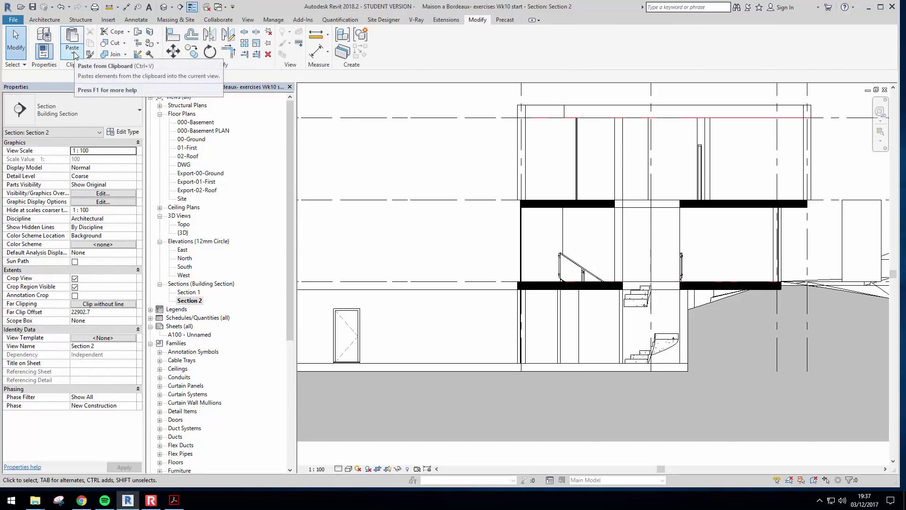
{"action": "left_click", "coordinate": [73, 53]}
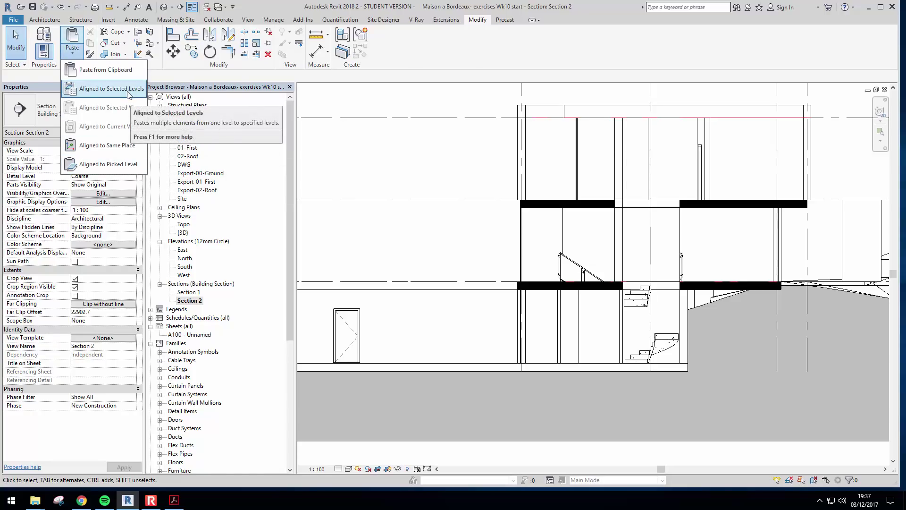
{"action": "left_click", "coordinate": [104, 89]}
{"action": "left_click", "coordinate": [415, 192]}
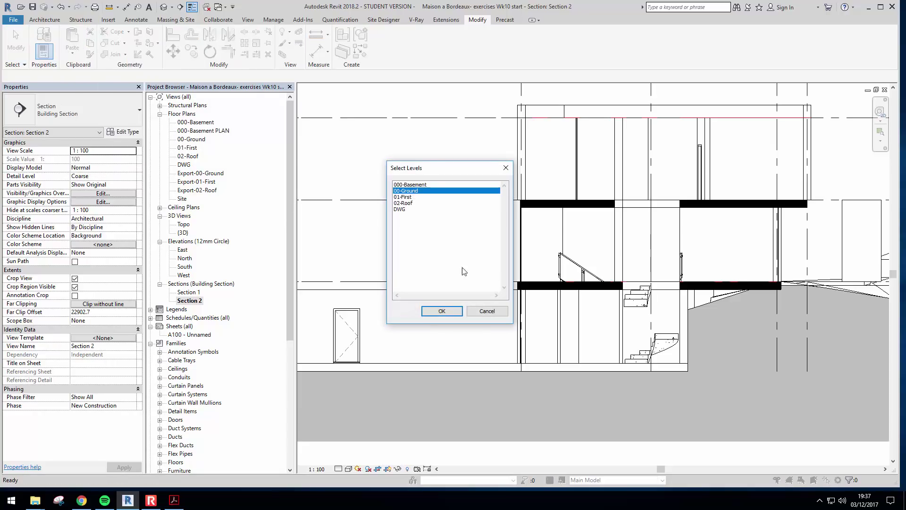
{"action": "left_click", "coordinate": [444, 308]}
{"action": "middle_click_drag", "start_coordinate": [706, 300], "coordinate": [630, 291]}
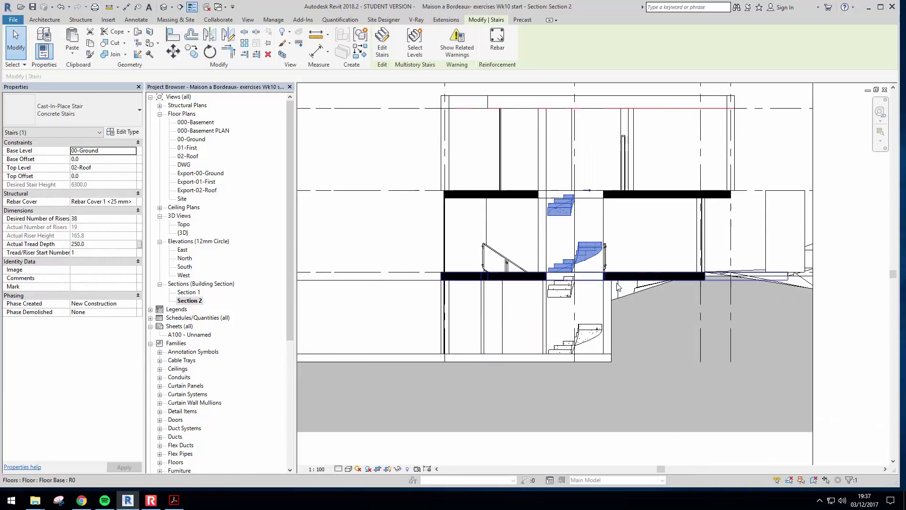
{"action": "left_click", "coordinate": [596, 228]}
{"action": "middle_click_drag", "start_coordinate": [590, 222], "coordinate": [621, 219]}
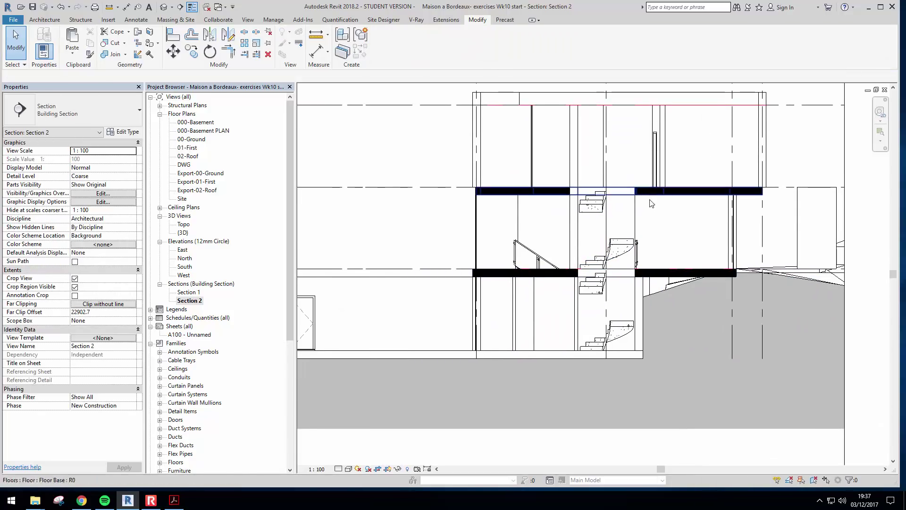
{"action": "left_click", "coordinate": [605, 206]}
{"action": "key", "text": "Escape"}
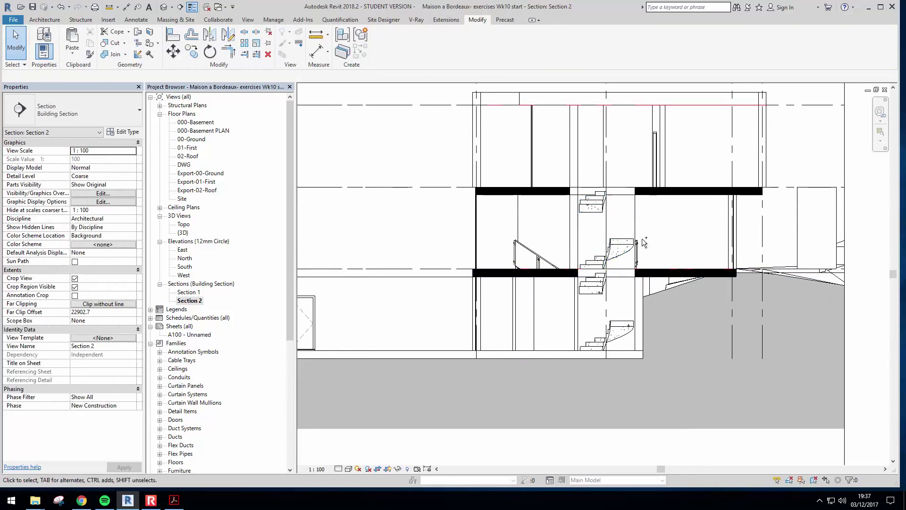
In the basement plan, move the section line slightly off grid 3 towards grid 2 and go to its view.
{"action": "key", "text": "ctrl+Tab"}
{"action": "middle_click_drag", "start_coordinate": [520, 291], "coordinate": [545, 320]}
{"action": "scroll", "coordinate": [481, 319], "scroll_direction": "up", "scroll_amount": 3}
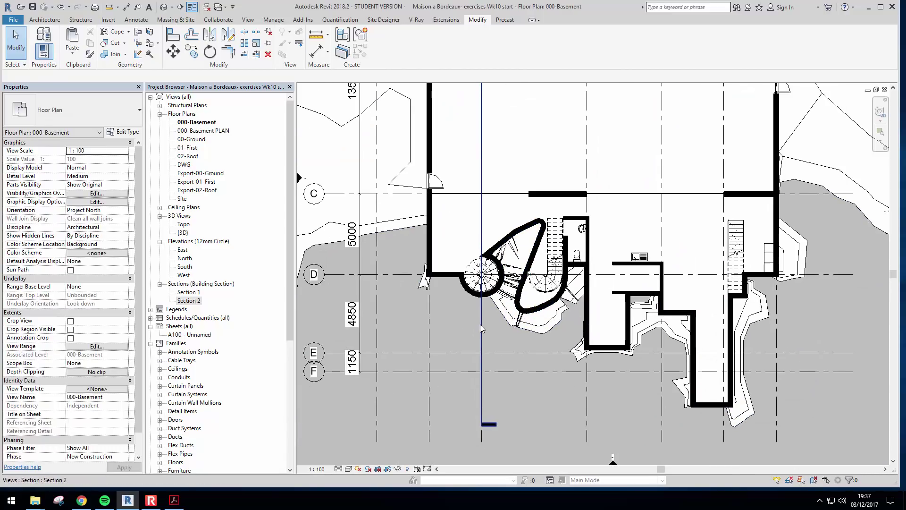
{"action": "left_click", "coordinate": [480, 324]}
{"action": "left_click_drag", "start_coordinate": [480, 324], "coordinate": [472, 325]}
{"action": "scroll", "coordinate": [468, 227], "scroll_direction": "down", "scroll_amount": 2}
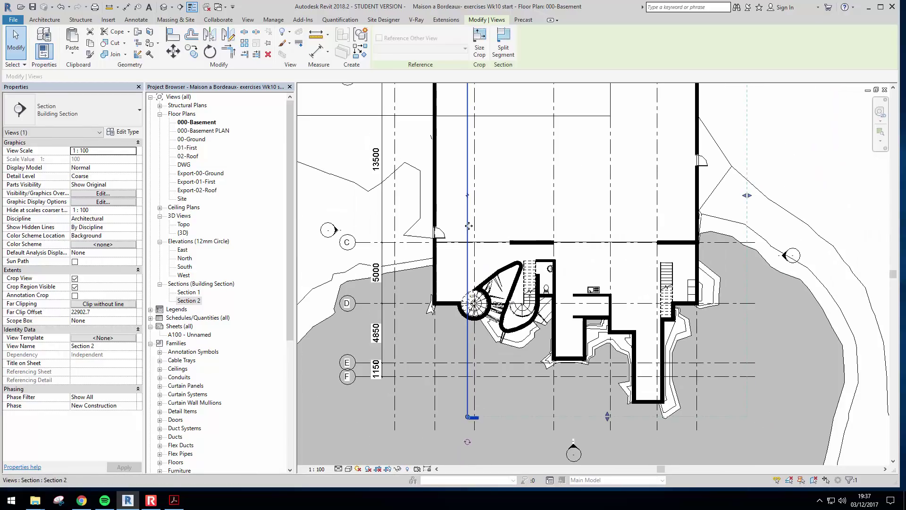
{"action": "right_click", "coordinate": [469, 225]}
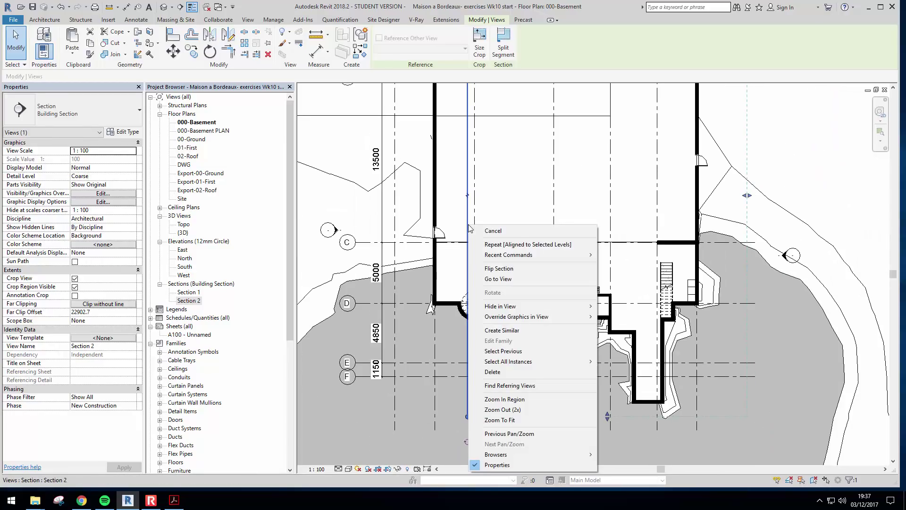
{"action": "left_click", "coordinate": [508, 280]}
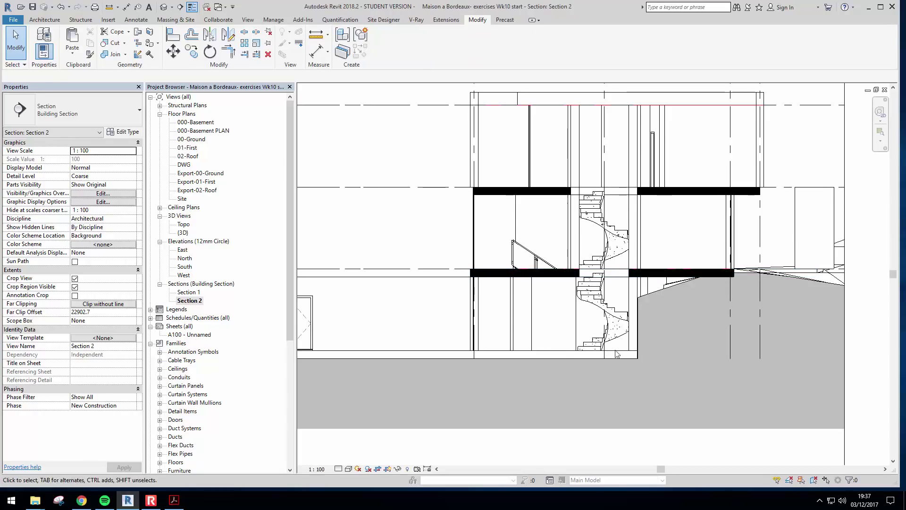
Nudge the section line a little further towards grid 2 in the basement plan and reopen its section view.
{"action": "key", "text": "ctrl+Tab"}
{"action": "mouse_move", "coordinate": [480, 221]}
{"action": "middle_mouse_down"}
{"action": "mouse_move", "coordinate": [473, 236]}
{"action": "mouse_move", "coordinate": [483, 256]}
{"action": "mouse_move", "coordinate": [465, 222]}
{"action": "middle_mouse_up"}
{"action": "scroll", "coordinate": [477, 227], "scroll_direction": "down", "scroll_amount": 2}
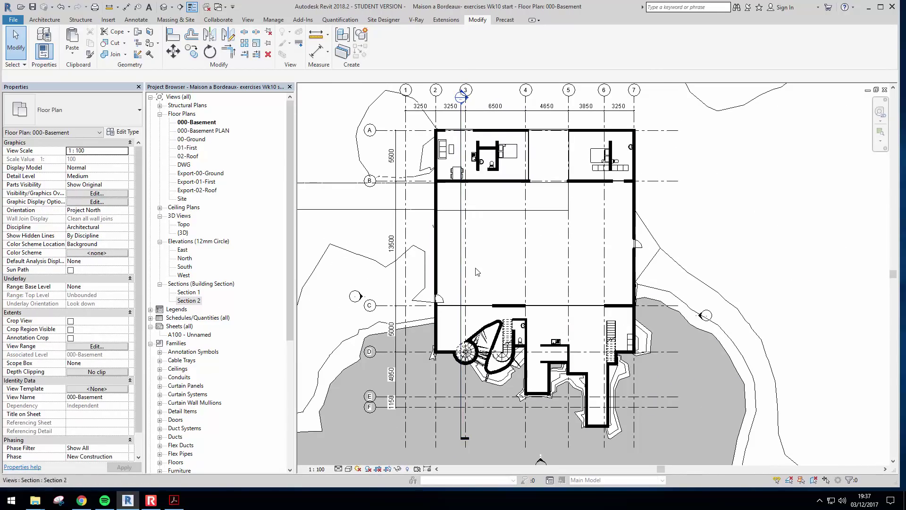
{"action": "scroll", "coordinate": [467, 222], "scroll_direction": "up", "scroll_amount": 2}
{"action": "left_click", "coordinate": [456, 280]}
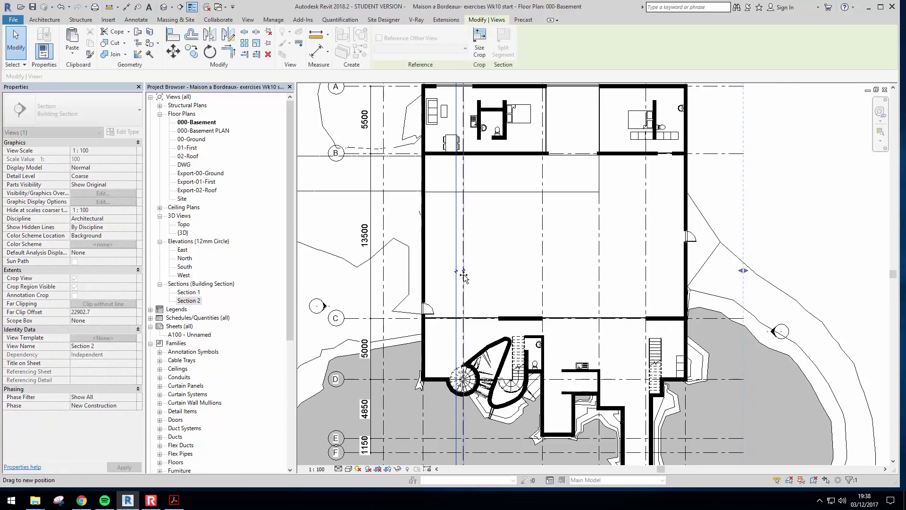
{"action": "left_click_drag", "start_coordinate": [462, 277], "coordinate": [456, 276]}
{"action": "right_click", "coordinate": [456, 277]}
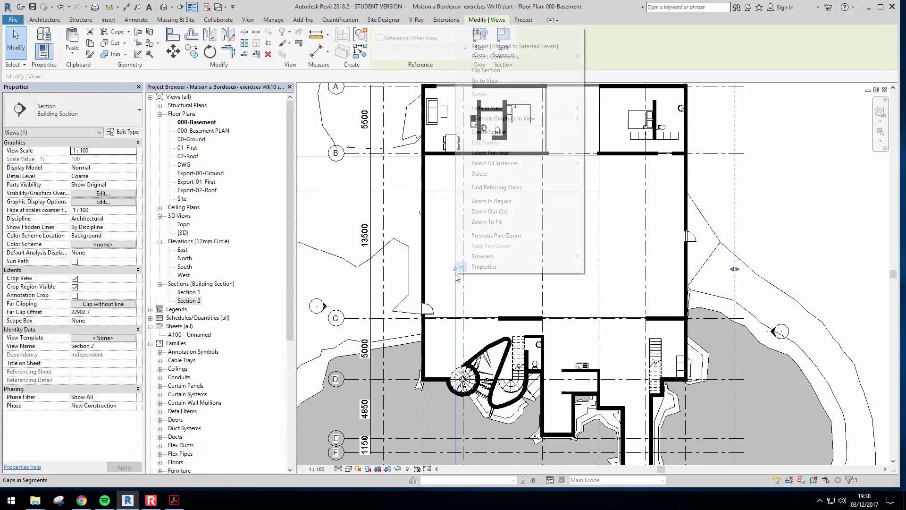
{"action": "left_click", "coordinate": [511, 83]}
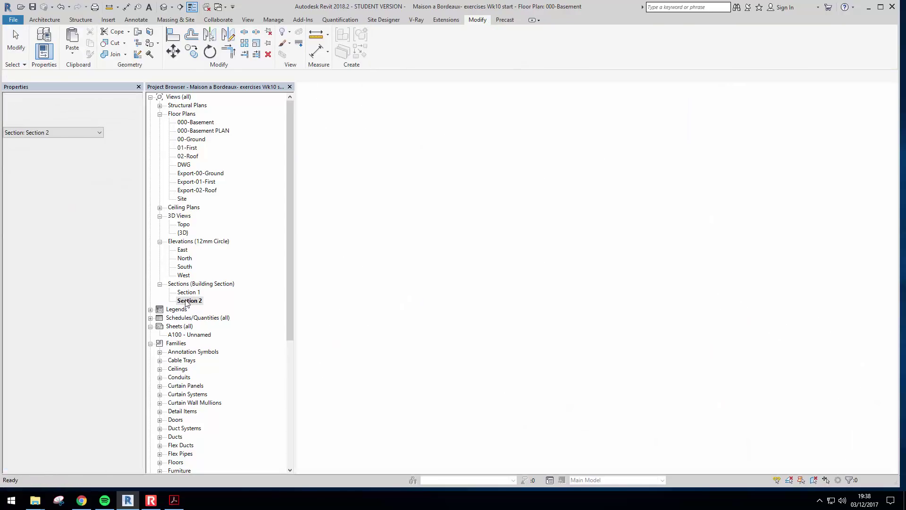
Examine the full extent of the section, including its crop region, the levels and the stacked round stairs.
{"action": "middle_click_drag", "start_coordinate": [678, 315], "coordinate": [646, 334]}
{"action": "scroll", "coordinate": [645, 333], "scroll_direction": "down", "scroll_amount": 1}
{"action": "middle_click_drag", "start_coordinate": [539, 317], "coordinate": [667, 302]}
{"action": "scroll", "coordinate": [667, 302], "scroll_direction": "down", "scroll_amount": 1}
{"action": "middle_click_drag", "start_coordinate": [426, 334], "coordinate": [464, 289]}
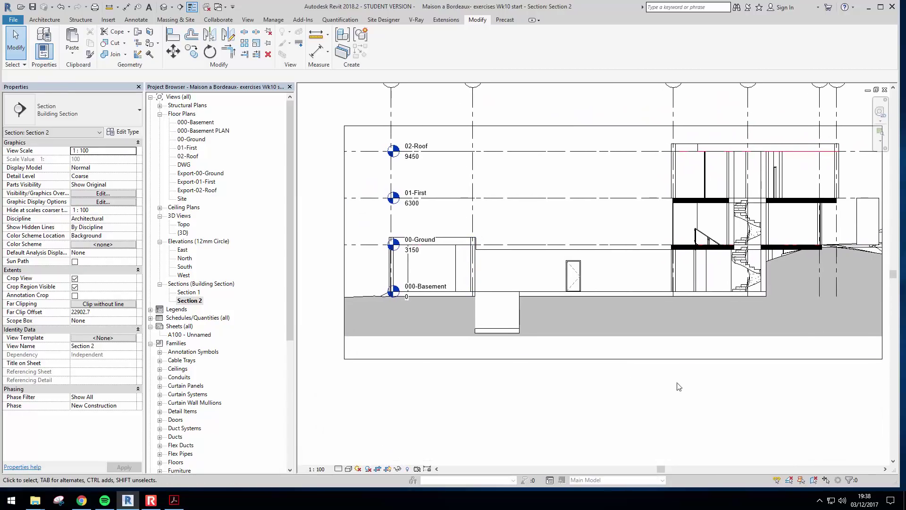
{"action": "left_click", "coordinate": [671, 359]}
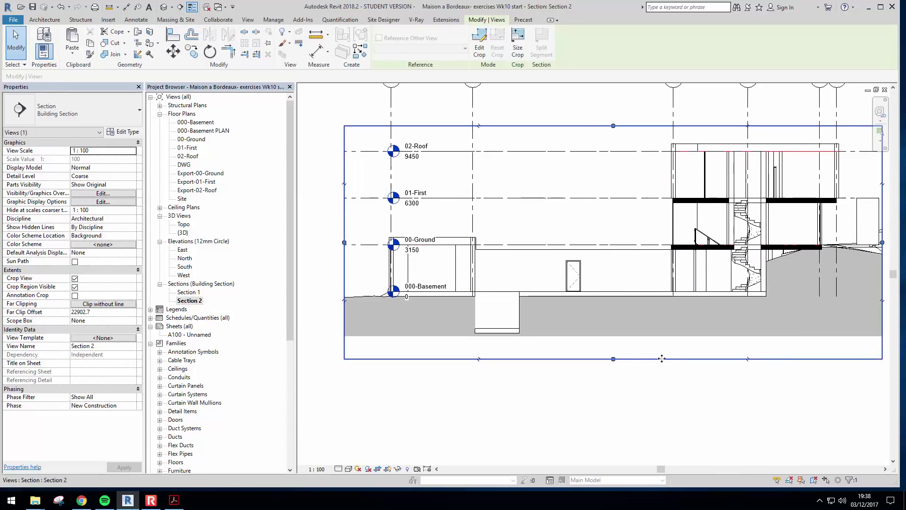
{"action": "middle_click_drag", "start_coordinate": [635, 370], "coordinate": [571, 382]}
{"action": "left_click", "coordinate": [682, 314]}
{"action": "middle_click_drag", "start_coordinate": [656, 286], "coordinate": [830, 250]}
{"action": "middle_click_drag", "start_coordinate": [573, 221], "coordinate": [515, 232]}
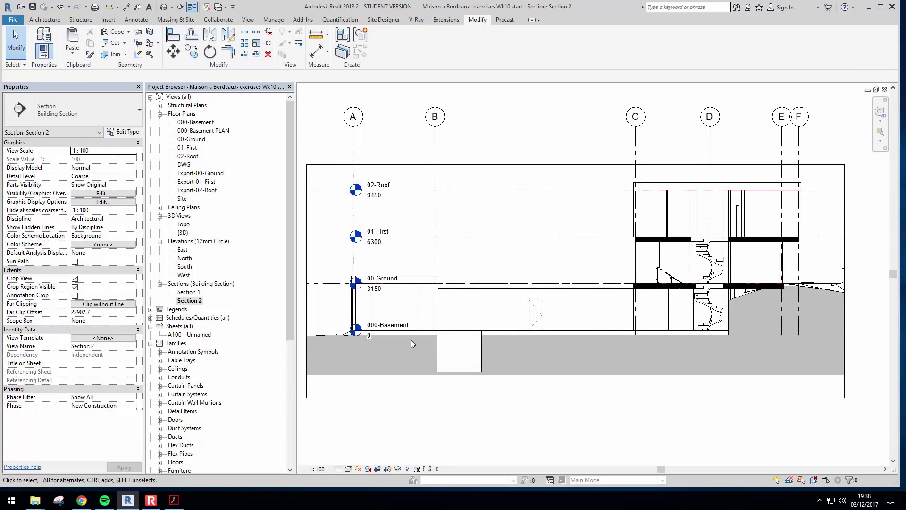
{"action": "middle_click_drag", "start_coordinate": [427, 305], "coordinate": [437, 307]}
{"action": "scroll", "coordinate": [437, 307], "scroll_direction": "down", "scroll_amount": 1}
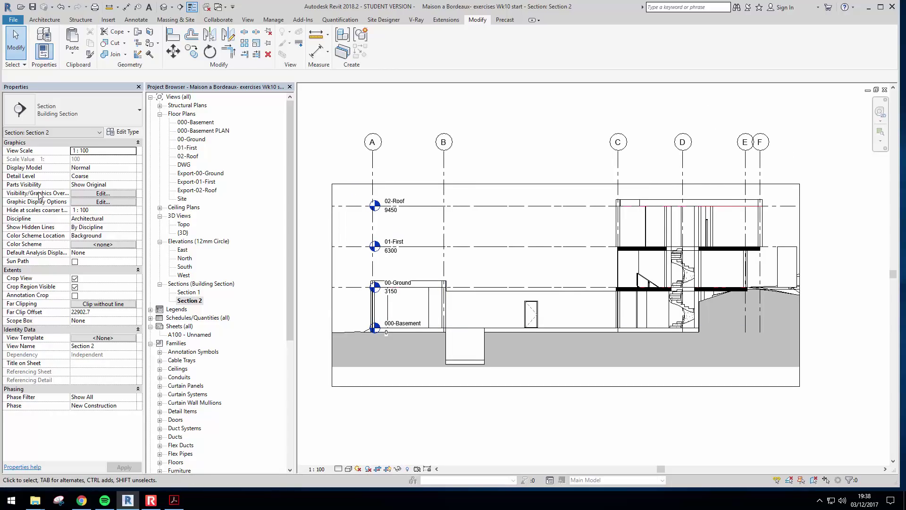
In the section view's visibility overrides, hide the Levels and Grids annotation categories.
{"action": "left_click", "coordinate": [107, 194]}
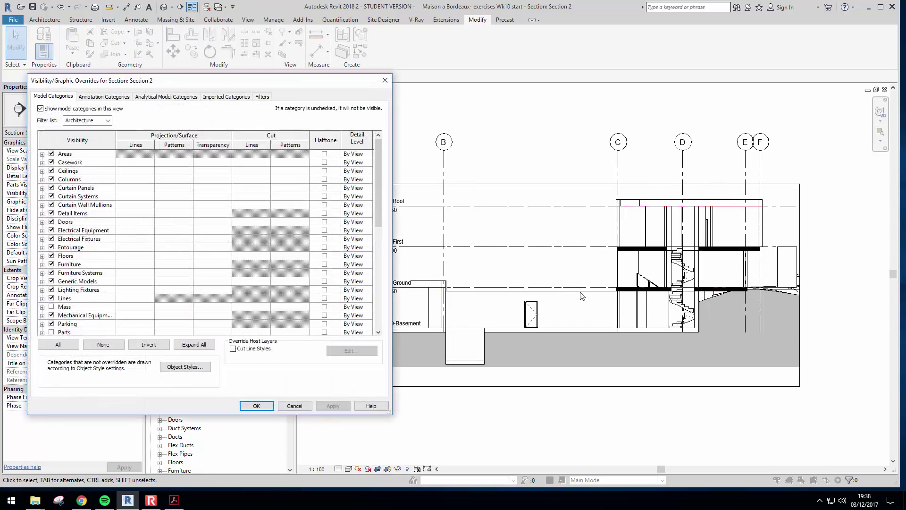
{"action": "left_click_drag", "start_coordinate": [196, 83], "coordinate": [338, 99]}
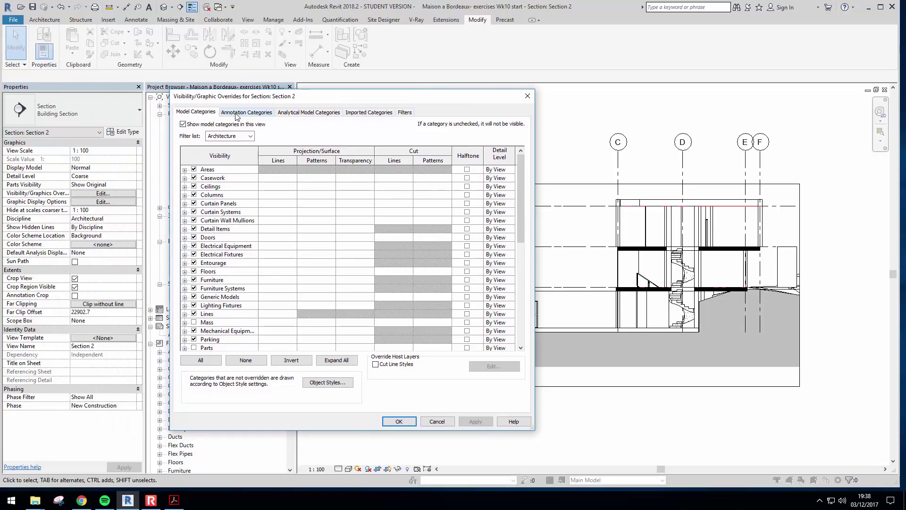
{"action": "left_click", "coordinate": [250, 113]}
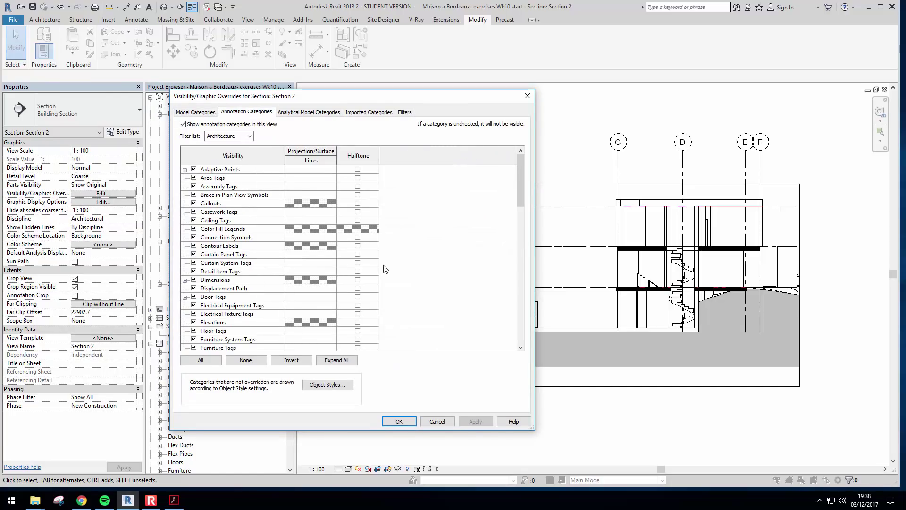
{"action": "left_click", "coordinate": [224, 320]}
{"action": "scroll", "coordinate": [226, 323], "scroll_direction": "down", "scroll_amount": 1}
{"action": "scroll", "coordinate": [227, 323], "scroll_direction": "up", "scroll_amount": 1}
{"action": "scroll", "coordinate": [236, 325], "scroll_direction": "down", "scroll_amount": 2}
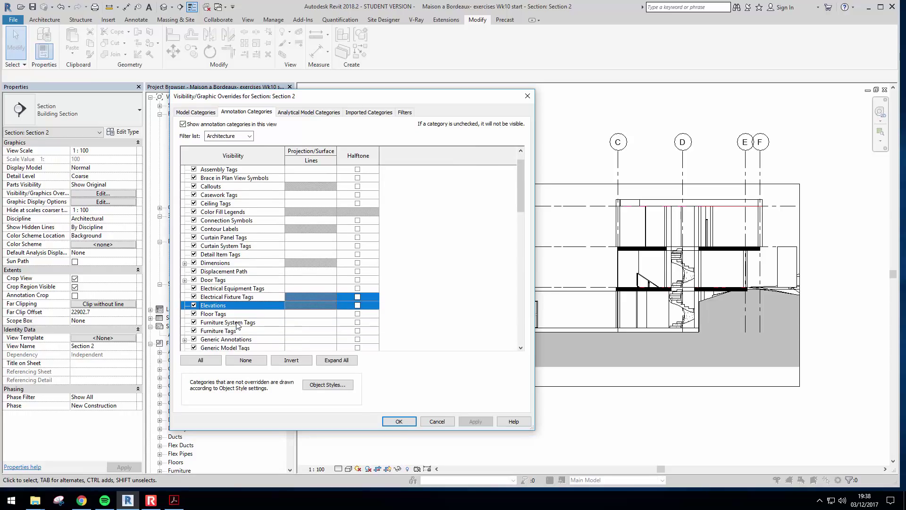
{"action": "scroll", "coordinate": [237, 324], "scroll_direction": "down", "scroll_amount": 4}
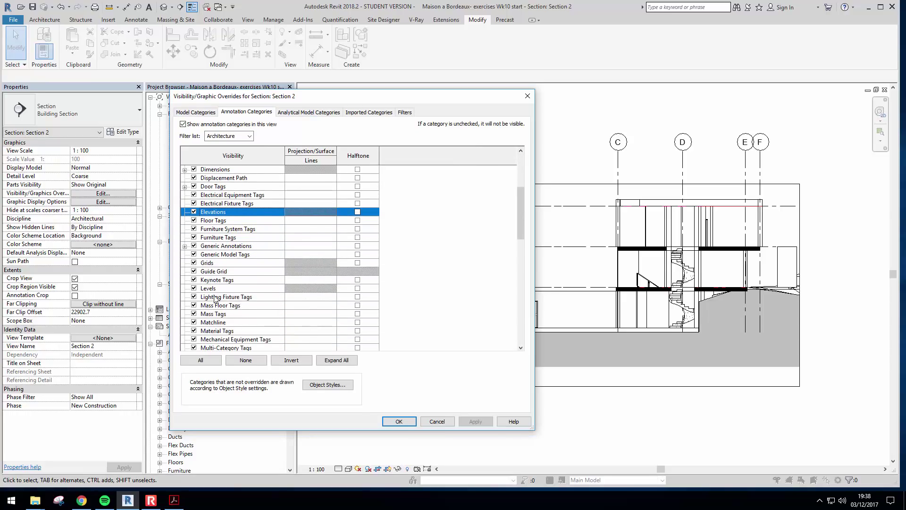
{"action": "left_click", "coordinate": [195, 289]}
{"action": "left_click", "coordinate": [194, 262]}
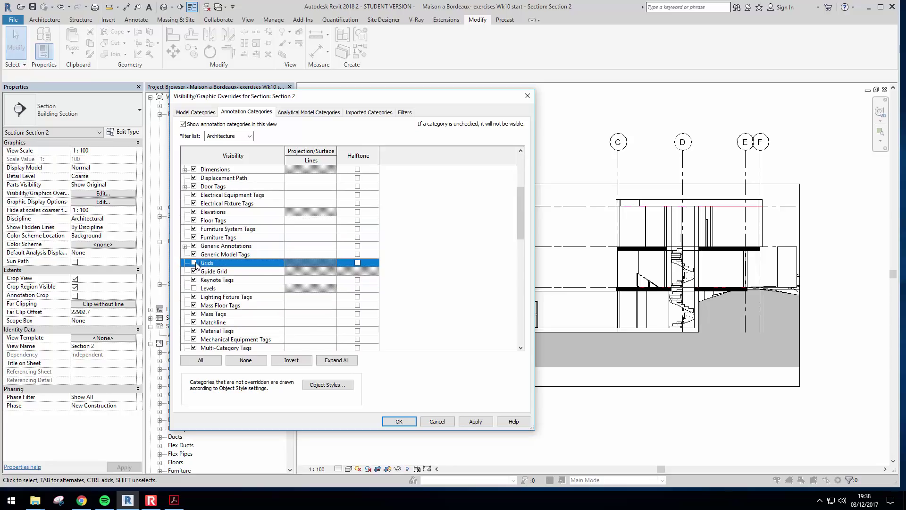
Hide the imported Maison a Bordeaux 00-Ground, 01-First and 02-Roof drawings in the section and apply the visibility overrides.
{"action": "left_click", "coordinate": [366, 113]}
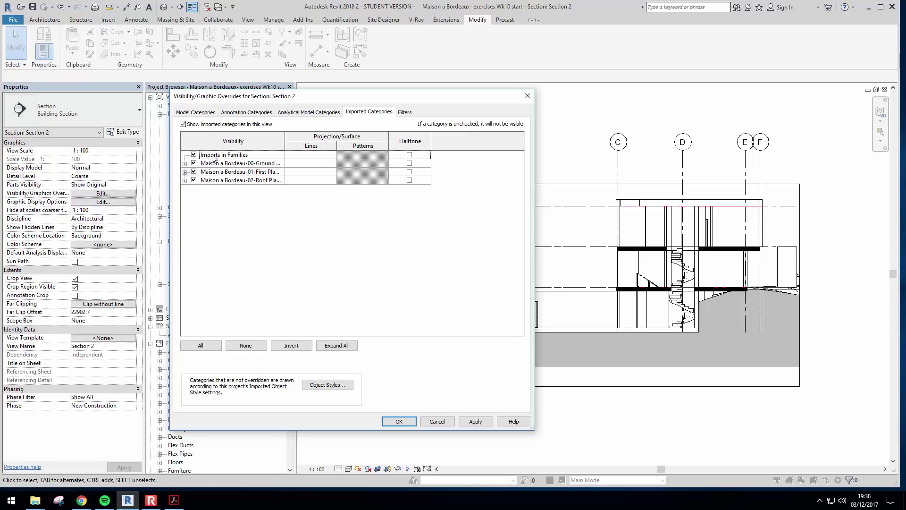
{"action": "left_click", "coordinate": [194, 163]}
{"action": "left_click", "coordinate": [194, 172]}
{"action": "left_click", "coordinate": [193, 180]}
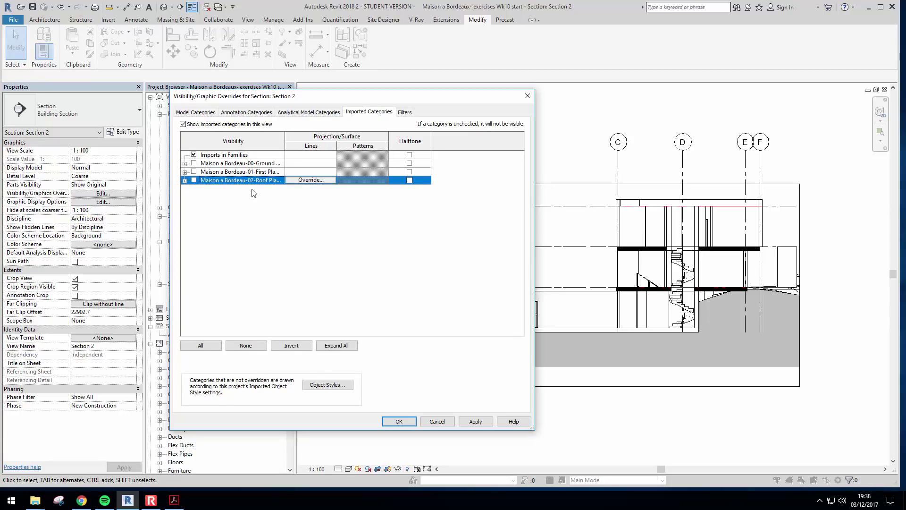
{"action": "left_click", "coordinate": [400, 423]}
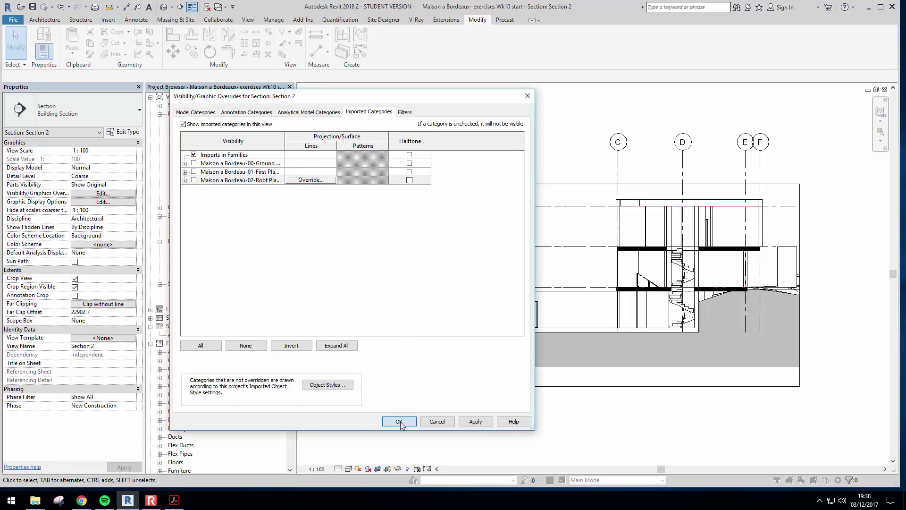
{"action": "middle_click_drag", "start_coordinate": [492, 218], "coordinate": [480, 180]}
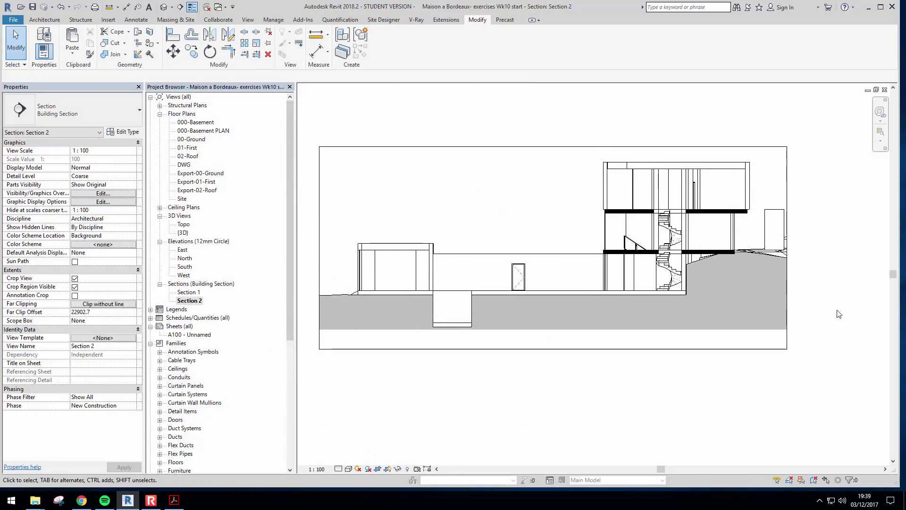
Set the section view's detail level to Medium.
{"action": "left_click", "coordinate": [785, 339]}
{"action": "key", "text": "Escape"}
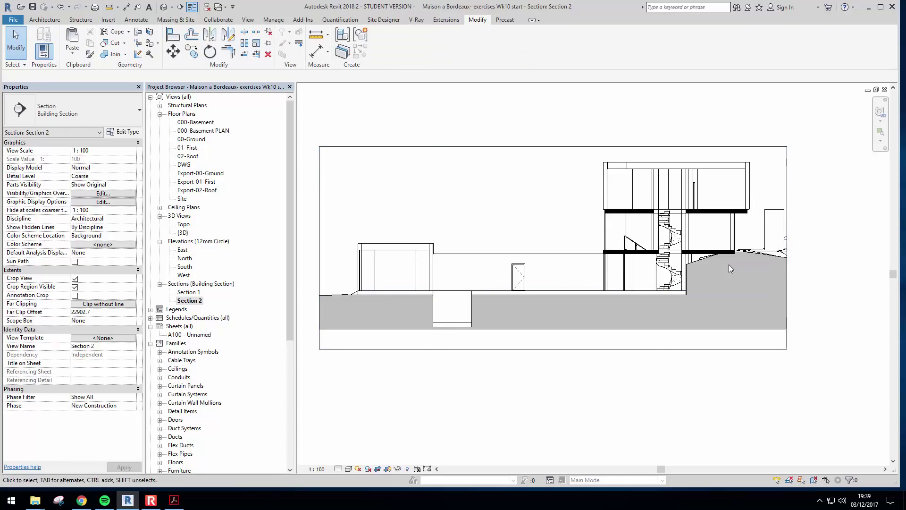
{"action": "scroll", "coordinate": [710, 261], "scroll_direction": "up", "scroll_amount": 2}
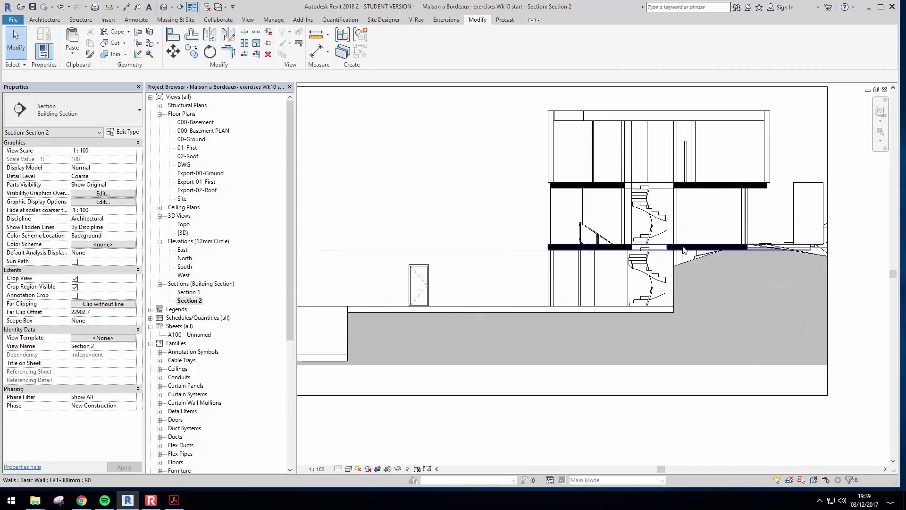
{"action": "middle_click_drag", "start_coordinate": [641, 337], "coordinate": [782, 325]}
{"action": "middle_click_drag", "start_coordinate": [646, 324], "coordinate": [629, 330]}
{"action": "middle_click_drag", "start_coordinate": [651, 245], "coordinate": [641, 258]}
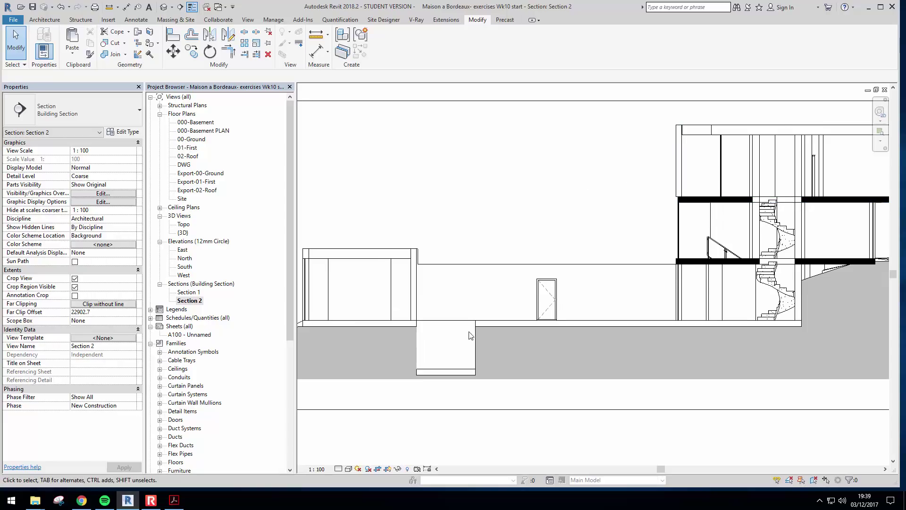
{"action": "left_click", "coordinate": [338, 468]}
{"action": "left_click", "coordinate": [352, 448]}
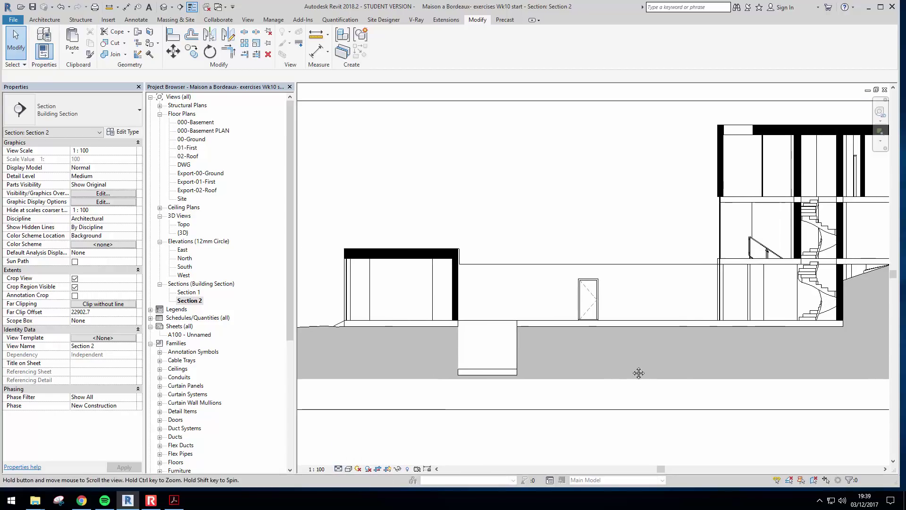
{"action": "scroll", "coordinate": [665, 338], "scroll_direction": "down", "scroll_amount": 2}
{"action": "middle_click_drag", "start_coordinate": [710, 285], "coordinate": [690, 302]}
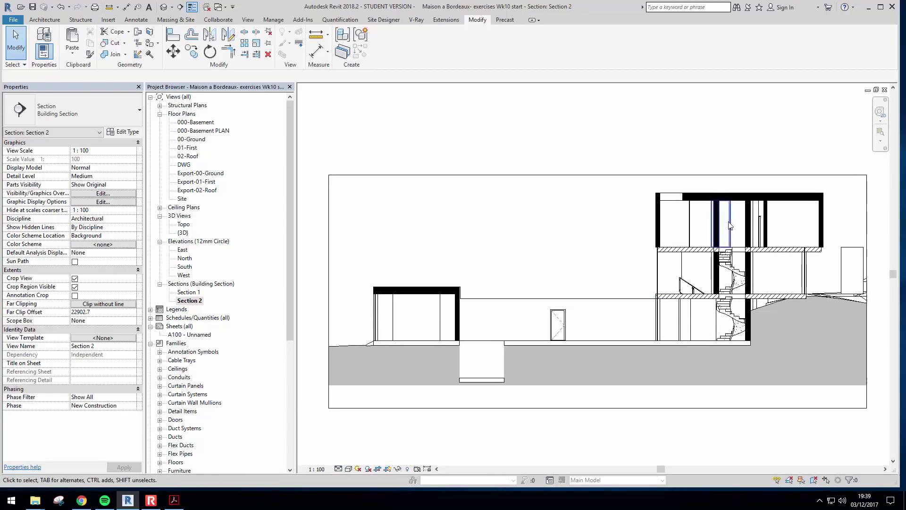
{"action": "middle_click_drag", "start_coordinate": [743, 373], "coordinate": [752, 349]}
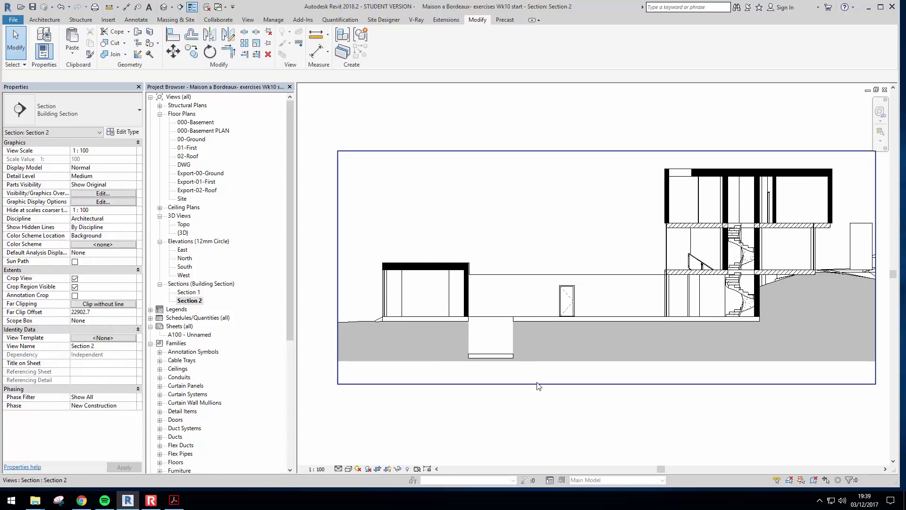
Start a filled region in the section with the Solid Black type, keeping the Thin Lines boundary style.
{"action": "left_click", "coordinate": [141, 24]}
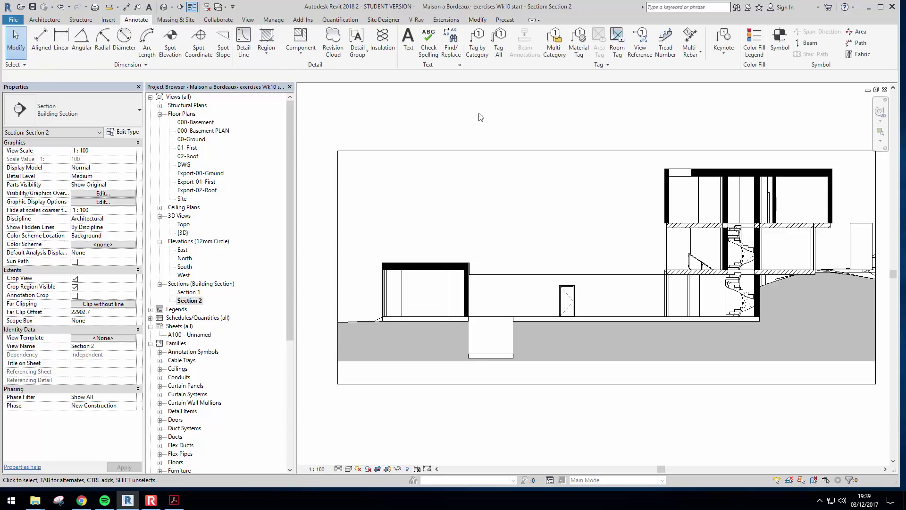
{"action": "middle_click_drag", "start_coordinate": [489, 117], "coordinate": [473, 114]}
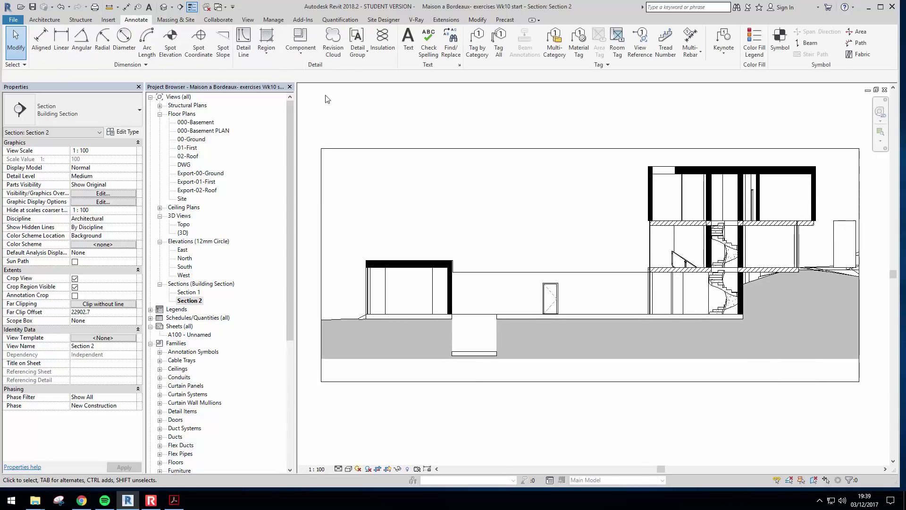
{"action": "left_click", "coordinate": [268, 55]}
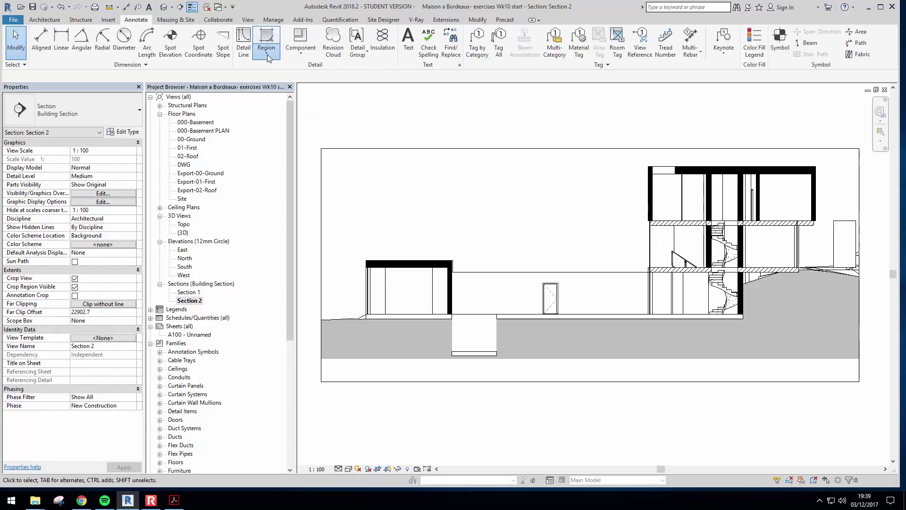
{"action": "left_click", "coordinate": [267, 54]}
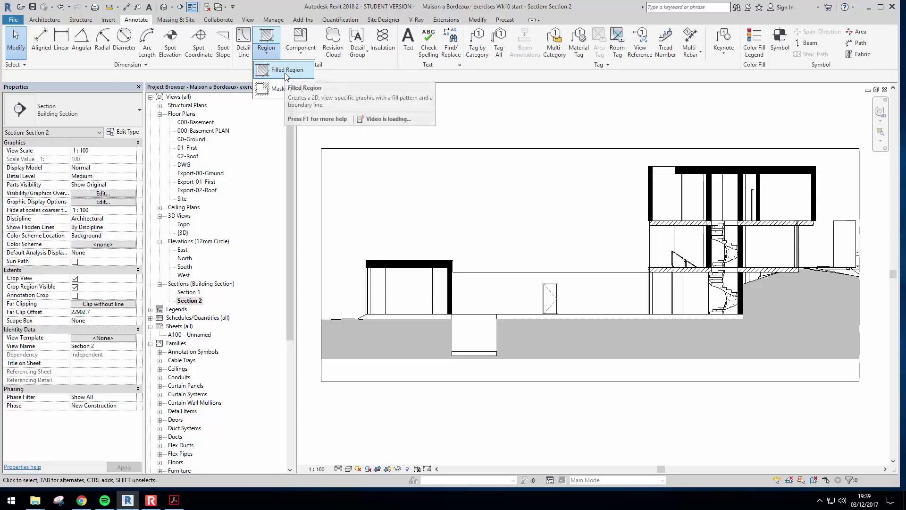
{"action": "left_click", "coordinate": [286, 71]}
{"action": "left_click", "coordinate": [76, 110]}
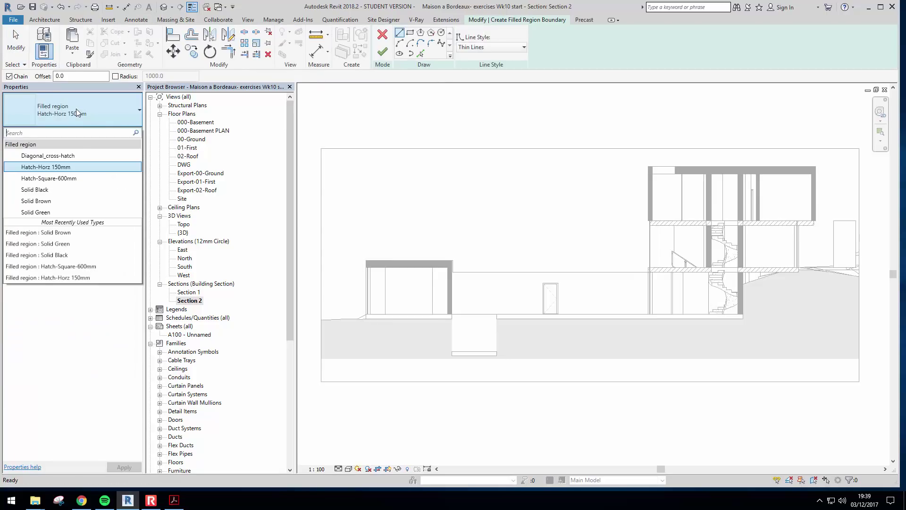
{"action": "left_click", "coordinate": [73, 191]}
{"action": "left_click", "coordinate": [494, 48]}
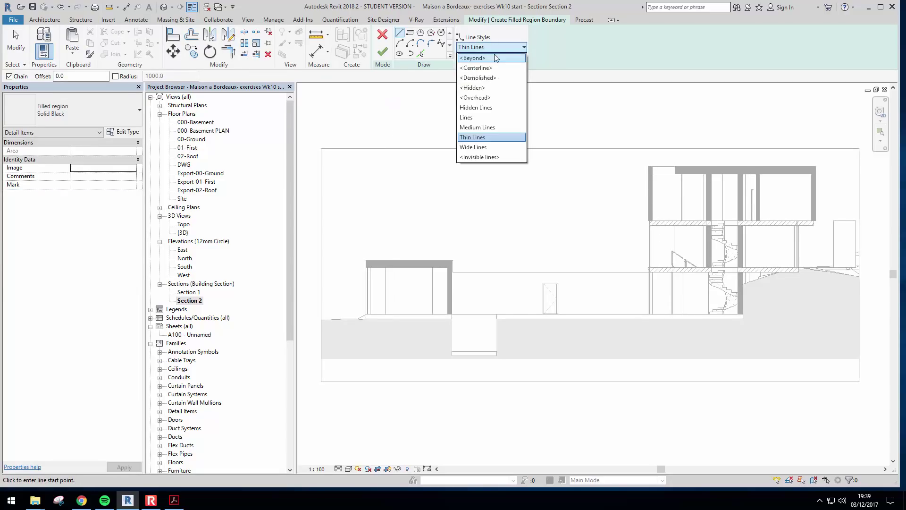
{"action": "left_click", "coordinate": [494, 48]}
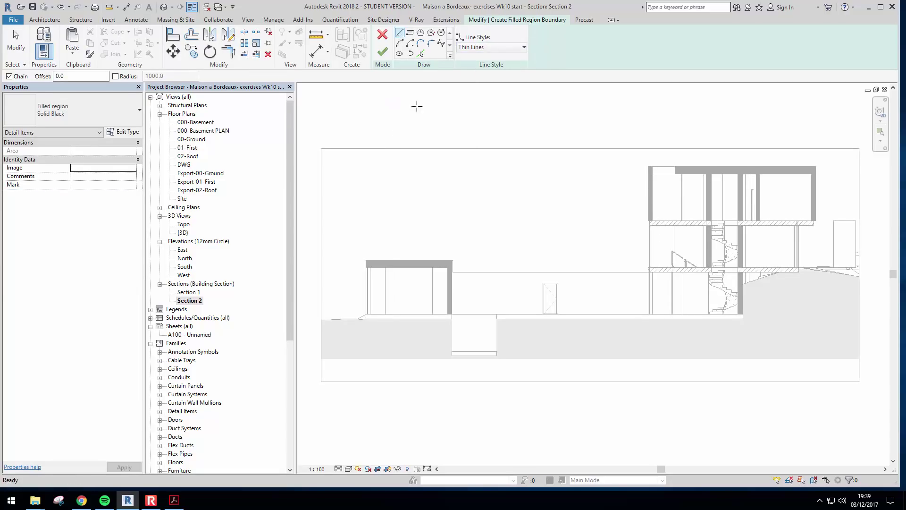
Trace the region boundary from just outside the crop along the sloping ground and basement floor, around the sunken pit.
{"action": "scroll", "coordinate": [334, 320], "scroll_direction": "up", "scroll_amount": 3}
{"action": "left_click", "coordinate": [305, 318]}
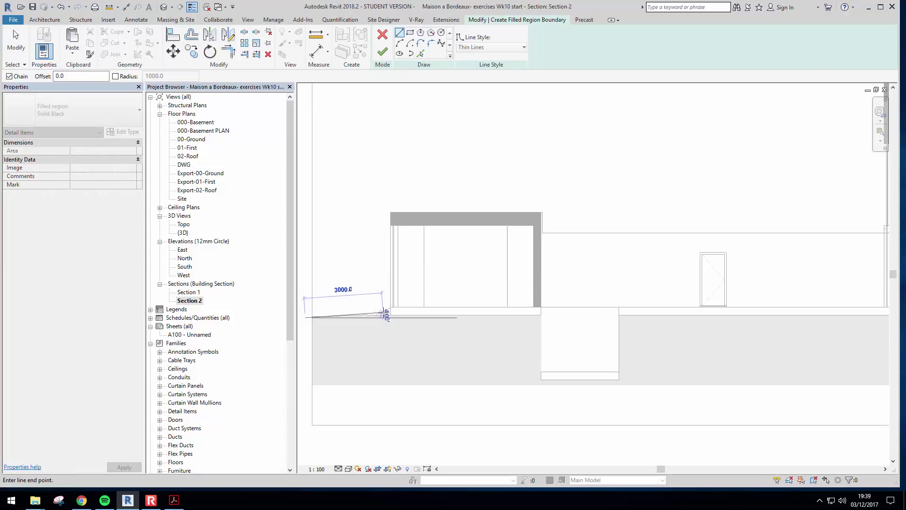
{"action": "scroll", "coordinate": [375, 315], "scroll_direction": "up", "scroll_amount": 2}
{"action": "left_click", "coordinate": [402, 301]}
{"action": "middle_click_drag", "start_coordinate": [562, 328], "coordinate": [473, 317]}
{"action": "left_click", "coordinate": [578, 290]}
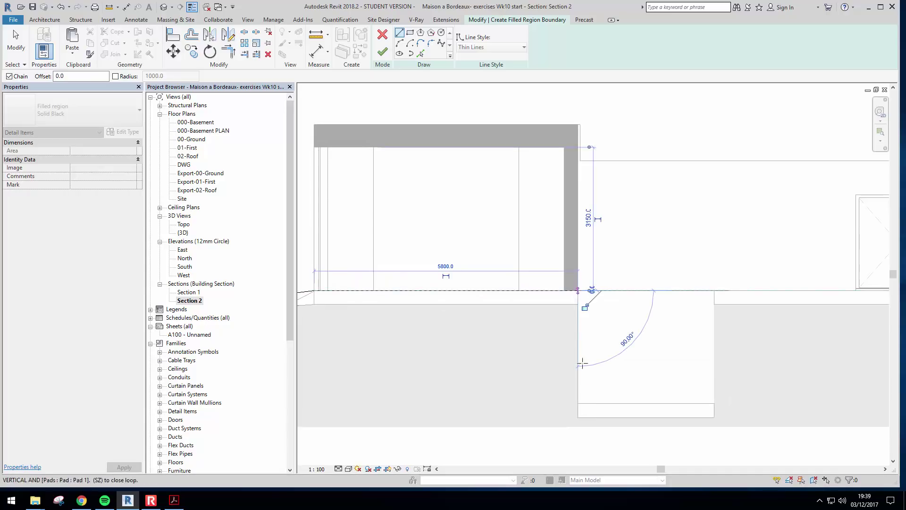
{"action": "middle_click_drag", "start_coordinate": [578, 290], "coordinate": [535, 341]}
{"action": "left_click", "coordinate": [536, 341]}
{"action": "left_click", "coordinate": [672, 340]}
{"action": "left_click", "coordinate": [672, 227]}
{"action": "middle_click_drag", "start_coordinate": [736, 236], "coordinate": [379, 287]}
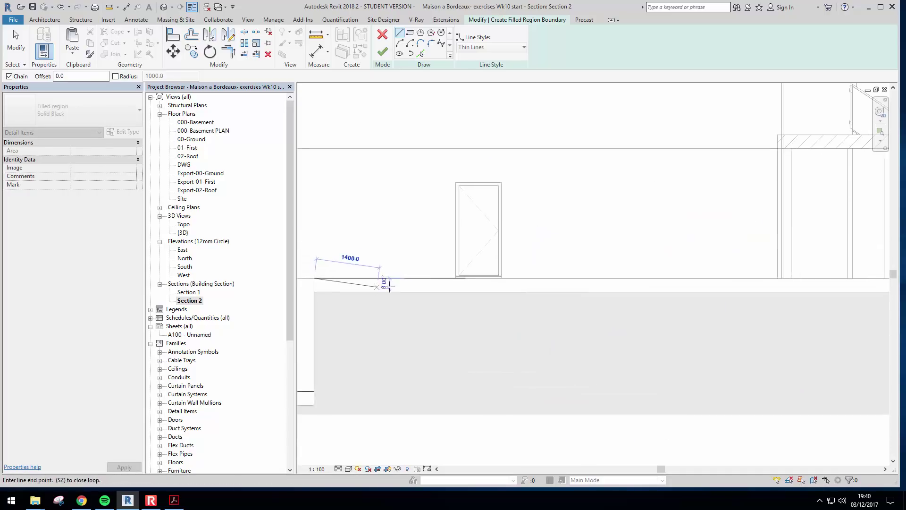
Continue the boundary along the basement floor, up the wall beside the round stair, across the ground-floor slab and down the outside slope.
{"action": "scroll", "coordinate": [392, 289], "scroll_direction": "down", "scroll_amount": 2}
{"action": "middle_click_drag", "start_coordinate": [608, 322], "coordinate": [485, 338]}
{"action": "scroll", "coordinate": [738, 286], "scroll_direction": "up", "scroll_amount": 2}
{"action": "left_click", "coordinate": [683, 300]}
{"action": "middle_click_drag", "start_coordinate": [682, 172], "coordinate": [635, 214]}
{"action": "left_click", "coordinate": [636, 201]}
{"action": "middle_click_drag", "start_coordinate": [680, 243], "coordinate": [385, 272]}
{"action": "middle_click_drag", "start_coordinate": [575, 242], "coordinate": [569, 270]}
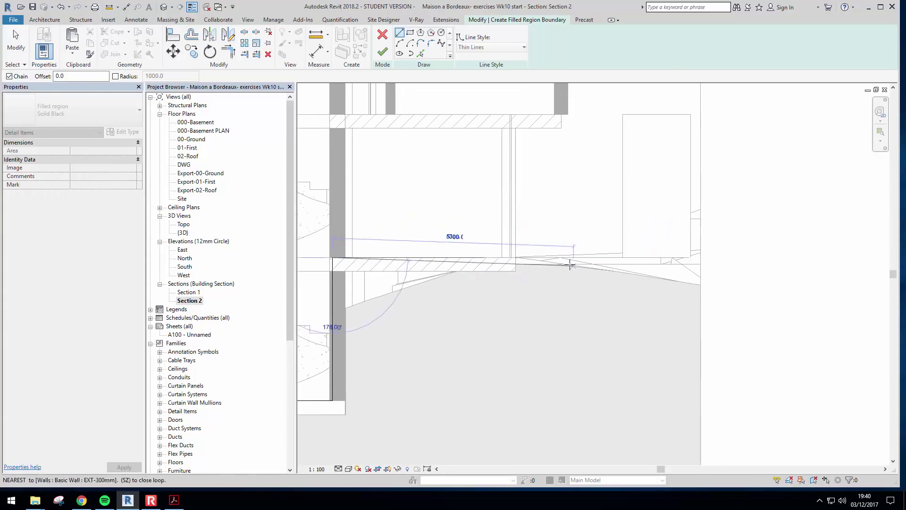
{"action": "left_click", "coordinate": [552, 257]}
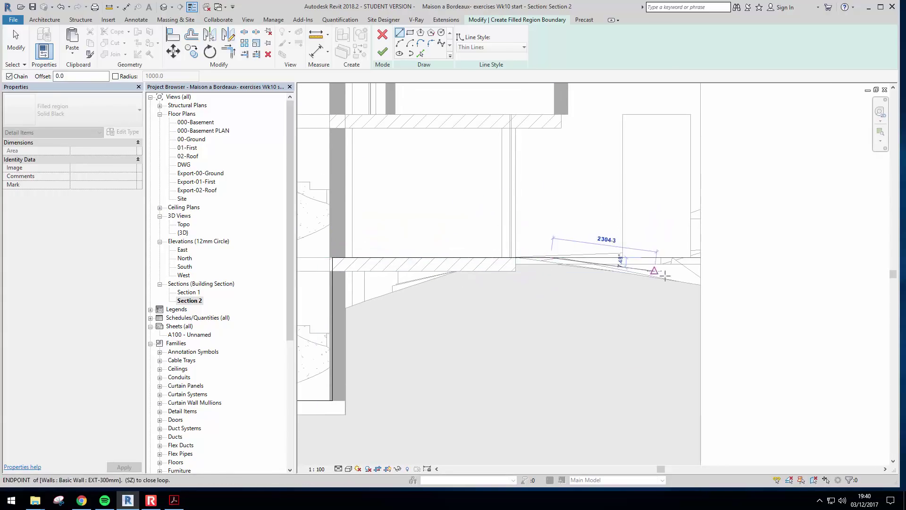
{"action": "left_click", "coordinate": [722, 284]}
Close the boundary with lines running below and outside the crop region back to the starting point.
{"action": "scroll", "coordinate": [738, 326], "scroll_direction": "down", "scroll_amount": 2}
{"action": "left_click", "coordinate": [712, 432]}
{"action": "middle_click_drag", "start_coordinate": [429, 395], "coordinate": [765, 362]}
{"action": "scroll", "coordinate": [554, 392], "scroll_direction": "down", "scroll_amount": 2}
{"action": "middle_click_drag", "start_coordinate": [431, 377], "coordinate": [640, 360]}
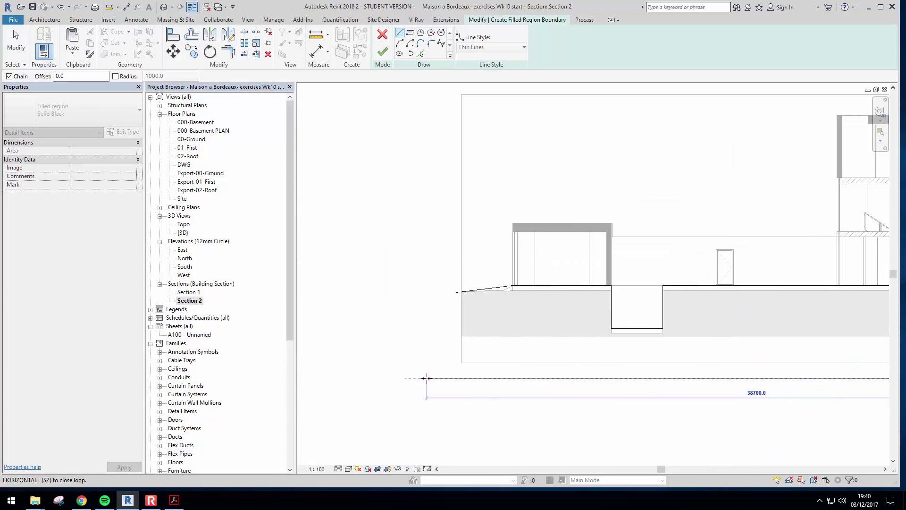
{"action": "left_click", "coordinate": [453, 378]}
{"action": "left_click", "coordinate": [455, 293]}
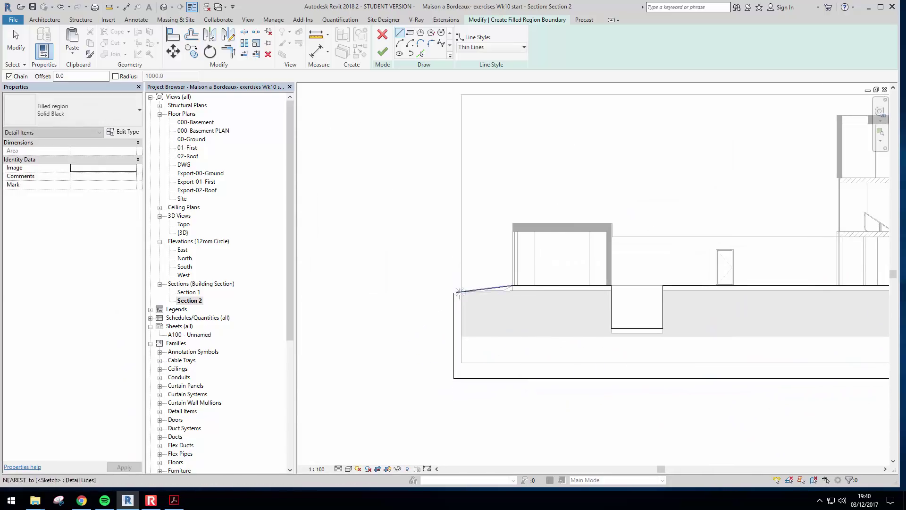
Extend the sloping ground line's outer end to meet the vertical boundary line outside the crop.
{"action": "key", "text": "Escape"}
{"action": "key", "text": "Escape"}
{"action": "left_click", "coordinate": [459, 292]}
{"action": "mouse_move", "coordinate": [457, 293]}
{"action": "left_mouse_down"}
{"action": "mouse_move", "coordinate": [447, 295]}
{"action": "mouse_move", "coordinate": [454, 293]}
{"action": "left_mouse_up"}
{"action": "key", "text": "Escape"}
{"action": "middle_click_drag", "start_coordinate": [570, 341], "coordinate": [451, 322]}
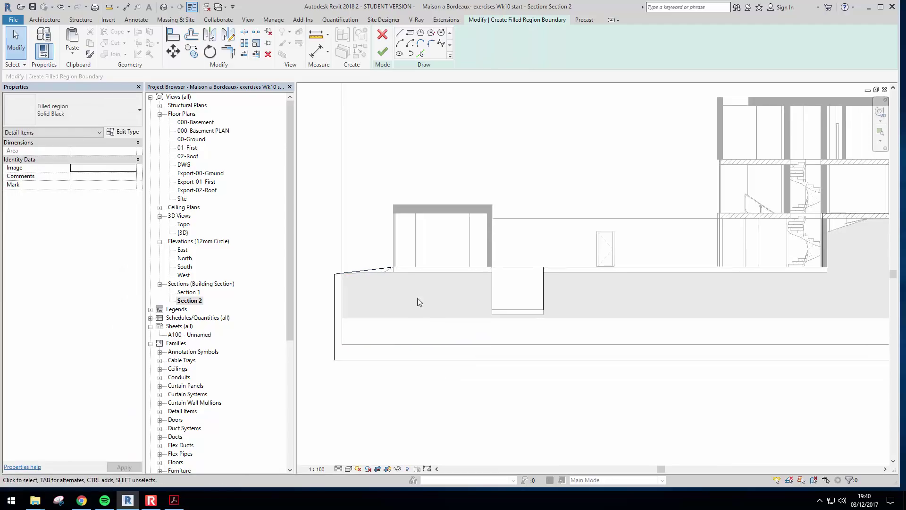
{"action": "scroll", "coordinate": [472, 325], "scroll_direction": "down", "scroll_amount": 1}
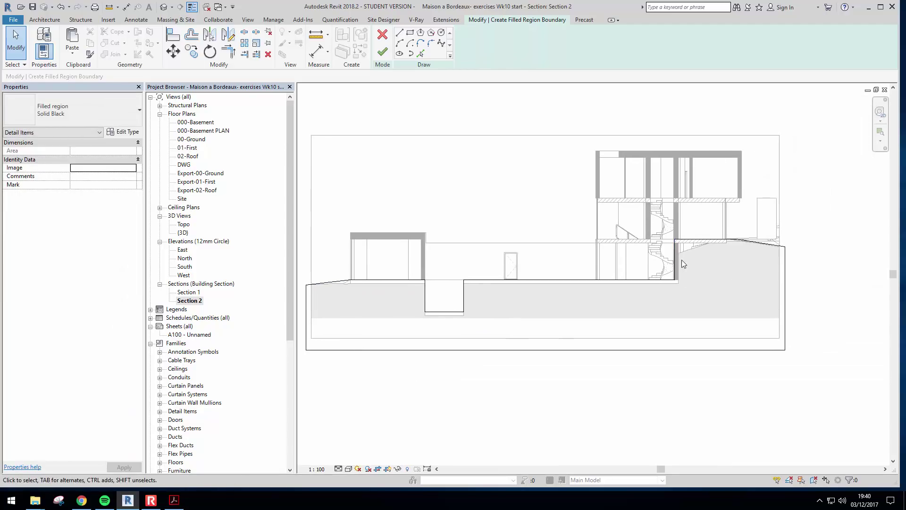
Check the boundary at the wall beside the round stair and finish the Solid Black filled region for the ground.
{"action": "scroll", "coordinate": [677, 262], "scroll_direction": "up", "scroll_amount": 5}
{"action": "left_click", "coordinate": [652, 256]}
{"action": "mouse_move", "coordinate": [649, 255]}
{"action": "left_mouse_down"}
{"action": "mouse_move", "coordinate": [626, 257]}
{"action": "mouse_move", "coordinate": [651, 259]}
{"action": "mouse_move", "coordinate": [635, 276]}
{"action": "left_mouse_up"}
{"action": "left_click", "coordinate": [669, 253]}
{"action": "scroll", "coordinate": [669, 253], "scroll_direction": "up", "scroll_amount": 3}
{"action": "left_click", "coordinate": [551, 232]}
{"action": "scroll", "coordinate": [552, 235], "scroll_direction": "down", "scroll_amount": 5}
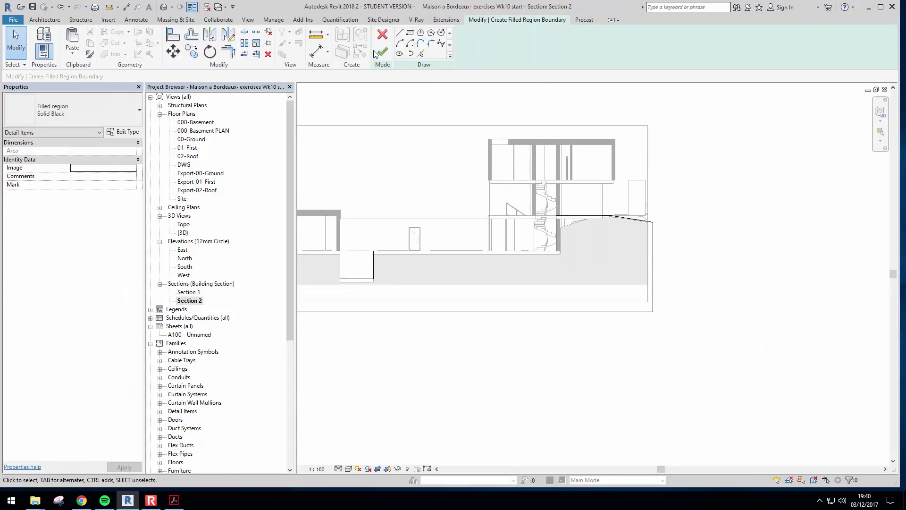
{"action": "left_click", "coordinate": [382, 51]}
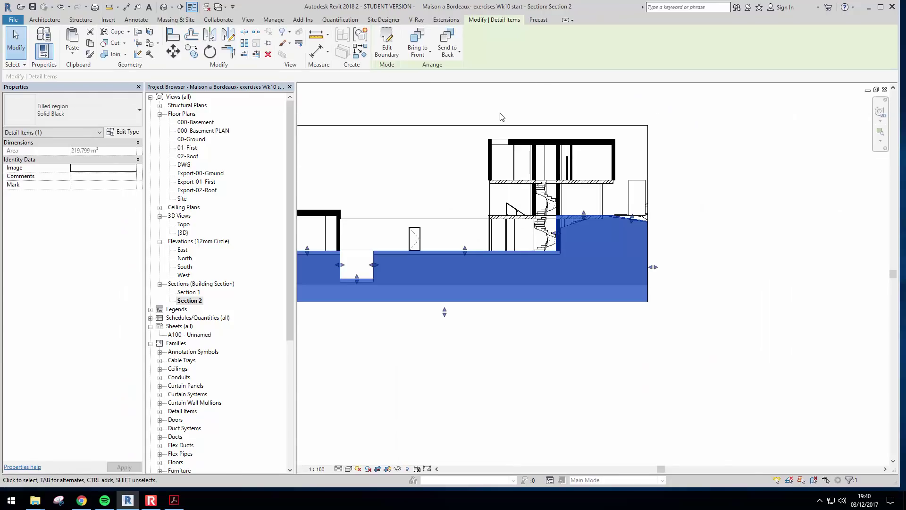
{"action": "left_click", "coordinate": [671, 212]}
{"action": "middle_click_drag", "start_coordinate": [601, 328], "coordinate": [675, 373]}
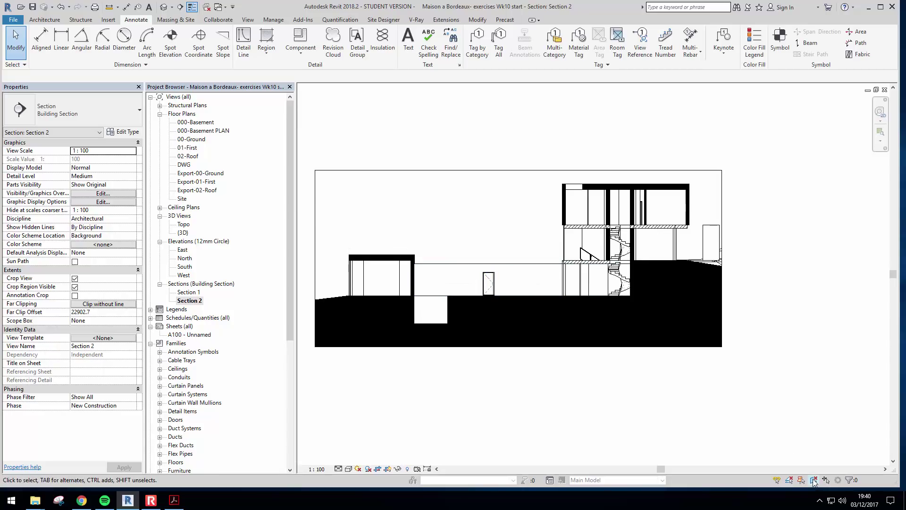
{"action": "left_click", "coordinate": [699, 302]}
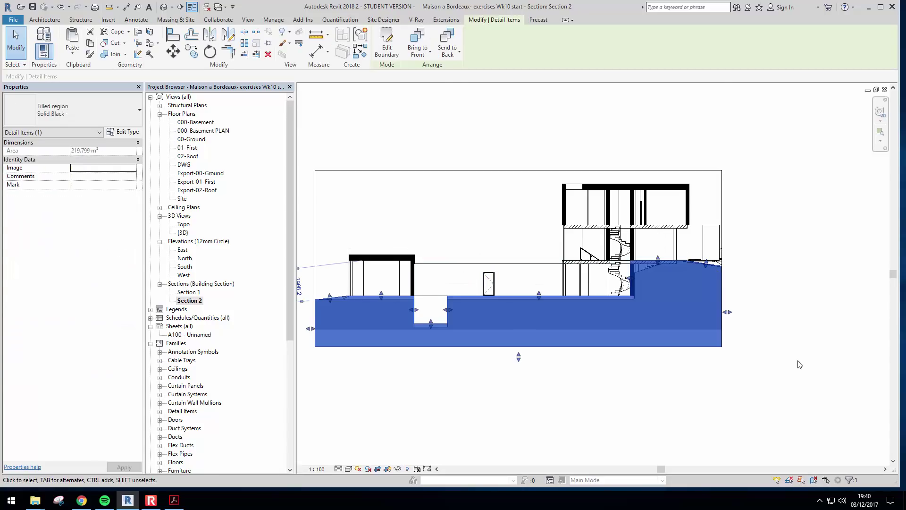
{"action": "left_click", "coordinate": [801, 365]}
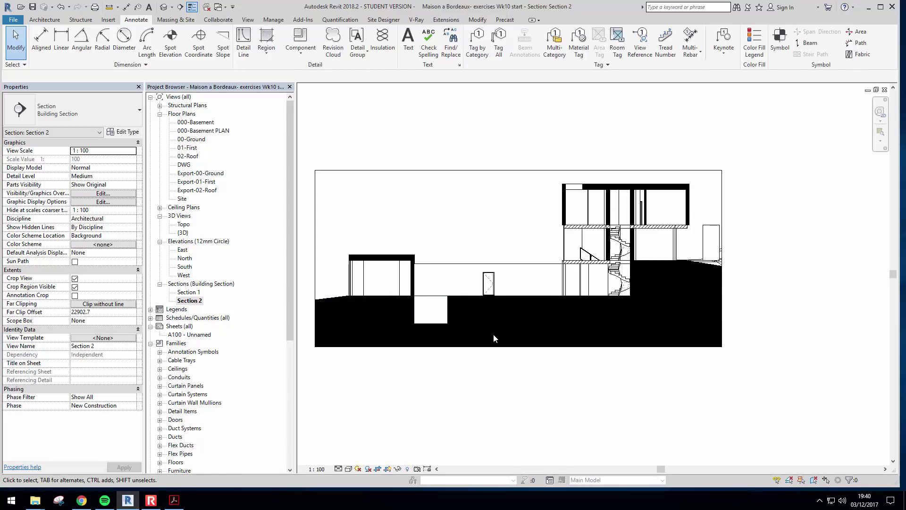
Start a Solid Black filled region and outline the 300 mm ground-floor slab with a rectangle from its outer end to the round stair opening.
{"action": "middle_click_drag", "start_coordinate": [630, 341], "coordinate": [626, 344]}
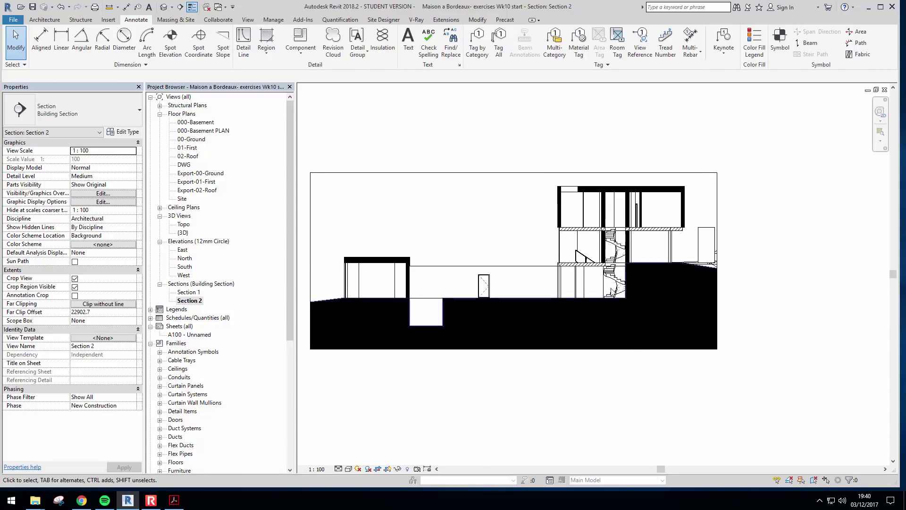
{"action": "scroll", "coordinate": [627, 269], "scroll_direction": "up", "scroll_amount": 3}
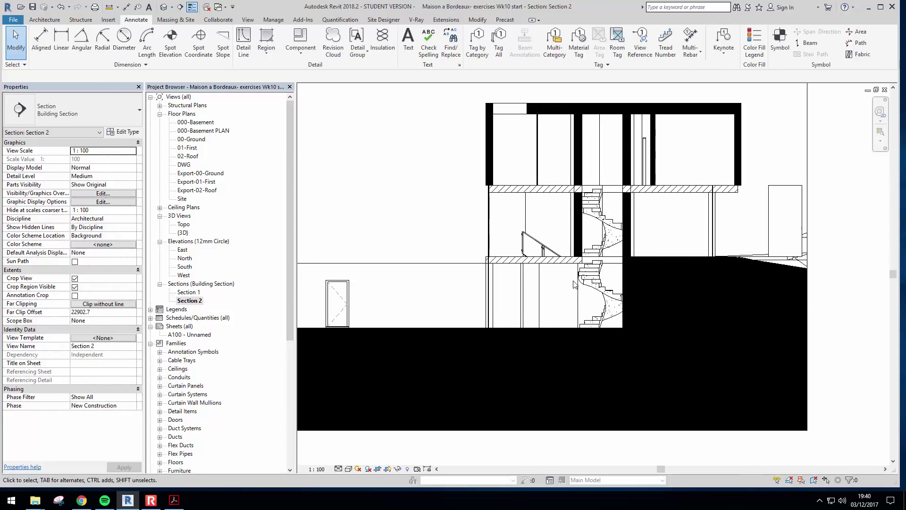
{"action": "scroll", "coordinate": [573, 283], "scroll_direction": "up", "scroll_amount": 2}
{"action": "left_click", "coordinate": [447, 251]}
{"action": "left_click", "coordinate": [459, 317]}
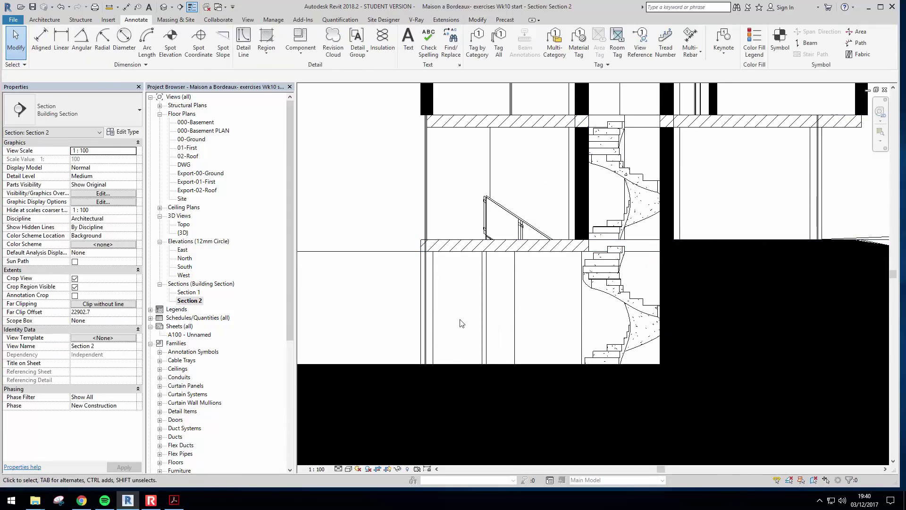
{"action": "left_click", "coordinate": [267, 40]}
{"action": "left_click", "coordinate": [409, 32]}
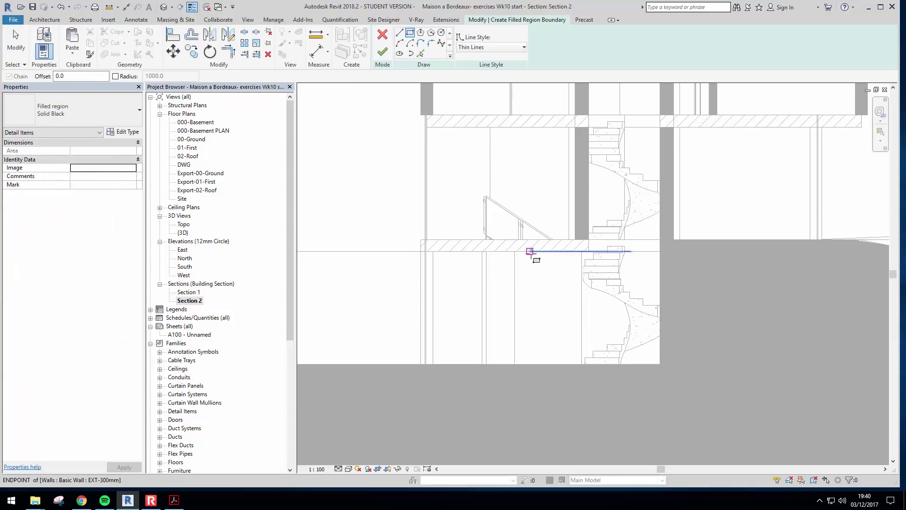
{"action": "scroll", "coordinate": [481, 234], "scroll_direction": "up", "scroll_amount": 2}
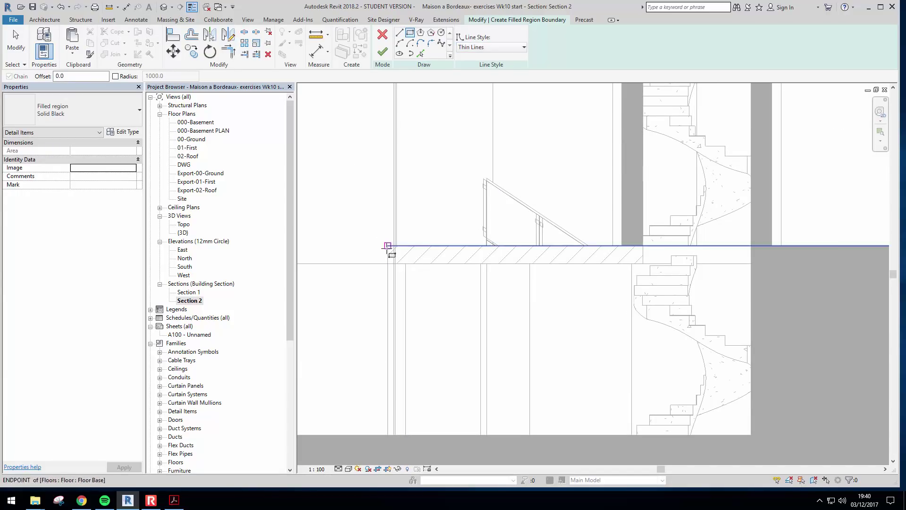
{"action": "left_click", "coordinate": [387, 246]}
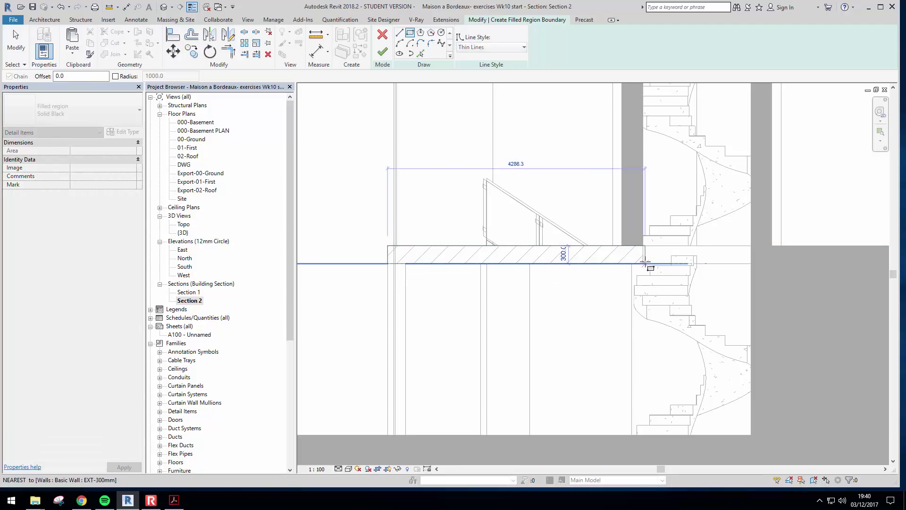
{"action": "scroll", "coordinate": [645, 262], "scroll_direction": "up", "scroll_amount": 3}
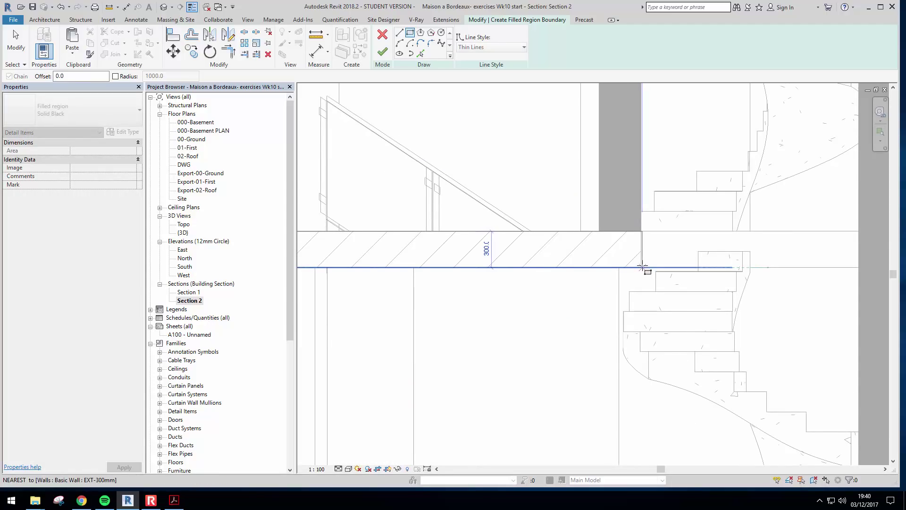
{"action": "left_click", "coordinate": [643, 268]}
Outline the first-floor slab above it with a second rectangle, from the outer wall face to the round stair opening.
{"action": "scroll", "coordinate": [604, 342], "scroll_direction": "down", "scroll_amount": 8}
{"action": "middle_click_drag", "start_coordinate": [588, 256], "coordinate": [576, 264]}
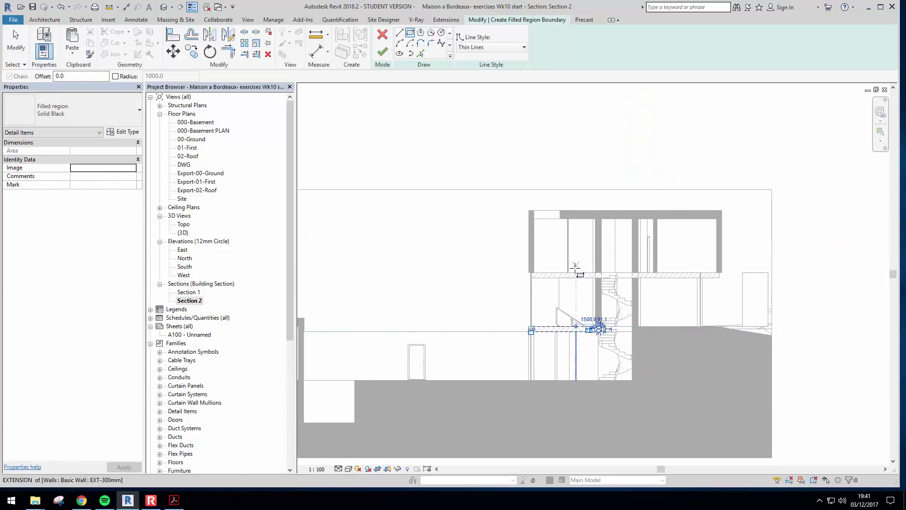
{"action": "scroll", "coordinate": [576, 263], "scroll_direction": "up", "scroll_amount": 3}
{"action": "left_click", "coordinate": [483, 274]}
{"action": "left_click", "coordinate": [630, 285]}
Outline the first-floor slab on the far side of the stair opening out to the end wall's outer face, and finish the Solid Black region.
{"action": "middle_click_drag", "start_coordinate": [684, 278], "coordinate": [469, 282]}
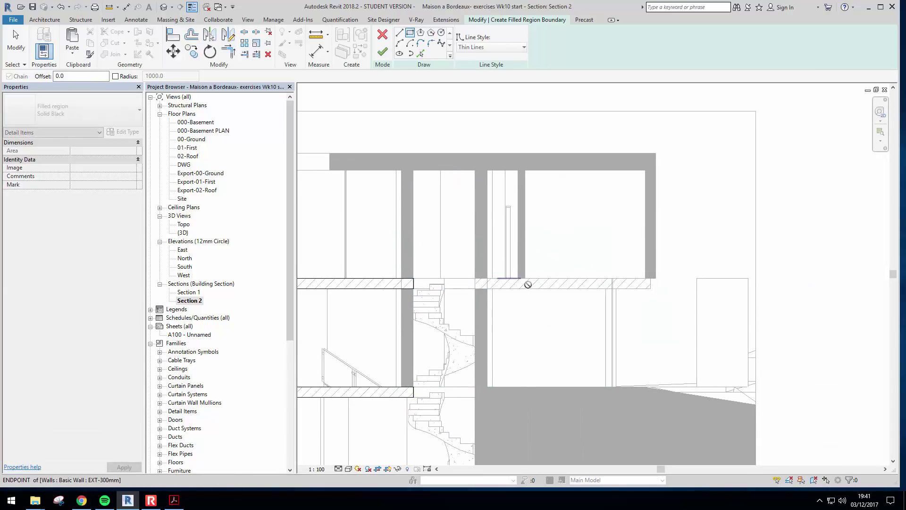
{"action": "left_click", "coordinate": [476, 277]}
{"action": "left_click", "coordinate": [655, 288]}
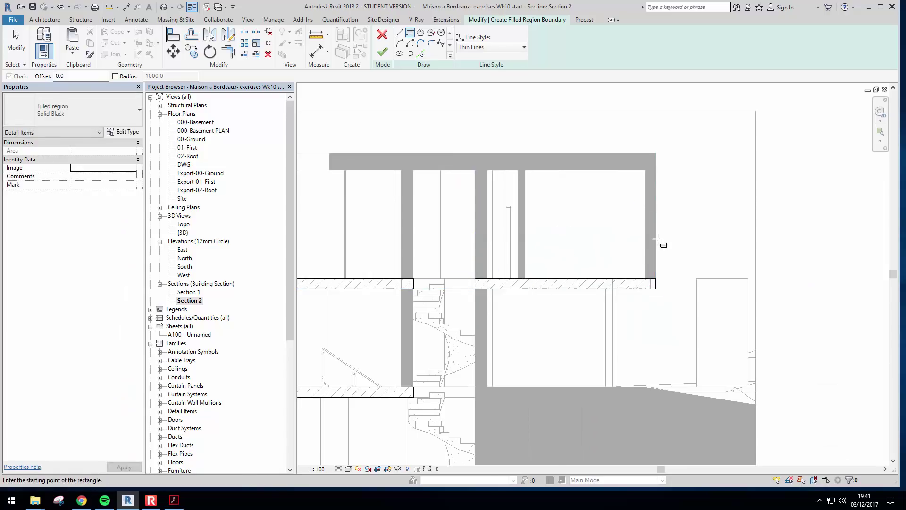
{"action": "middle_click_drag", "start_coordinate": [592, 203], "coordinate": [680, 176]}
{"action": "middle_click_drag", "start_coordinate": [585, 194], "coordinate": [596, 216]}
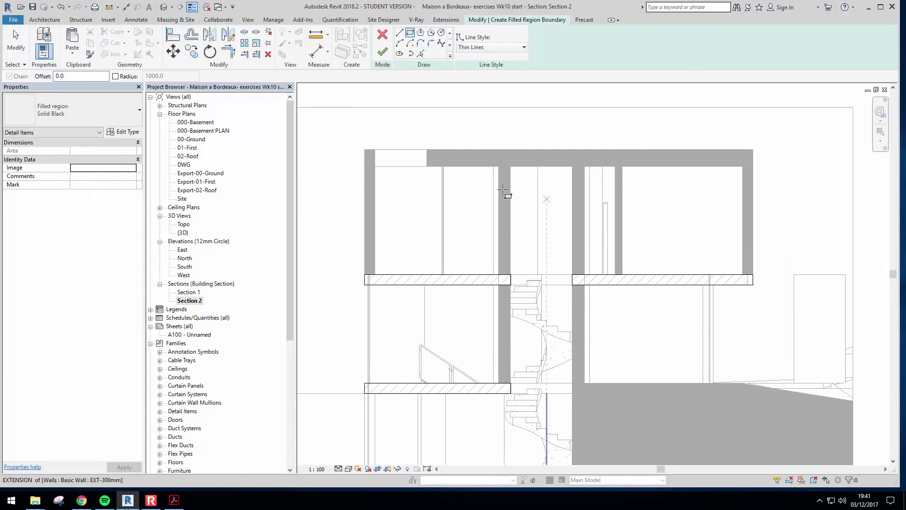
{"action": "left_click", "coordinate": [383, 51]}
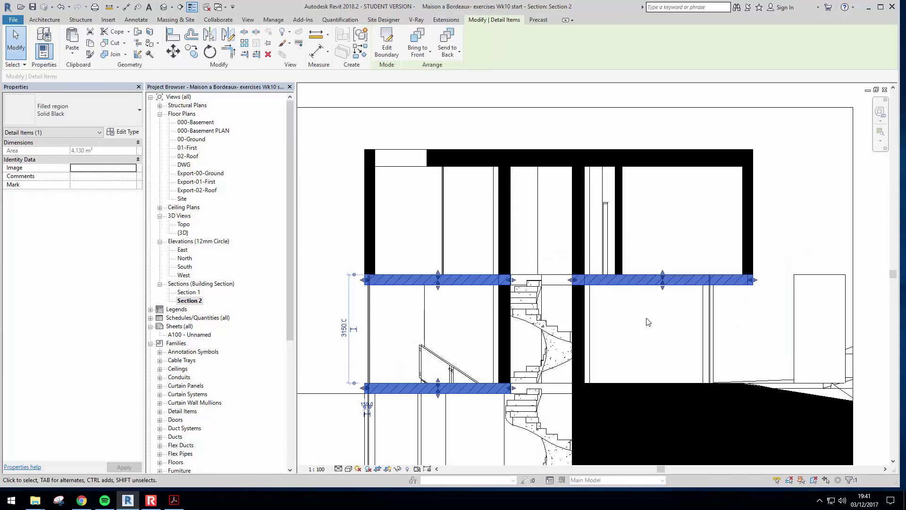
{"action": "left_click", "coordinate": [649, 331]}
Examine the blacked-out slabs, walls and ground across the whole section.
{"action": "middle_click_drag", "start_coordinate": [649, 331], "coordinate": [640, 279]}
{"action": "scroll", "coordinate": [641, 280], "scroll_direction": "down", "scroll_amount": 1}
{"action": "middle_click_drag", "start_coordinate": [515, 281], "coordinate": [685, 269]}
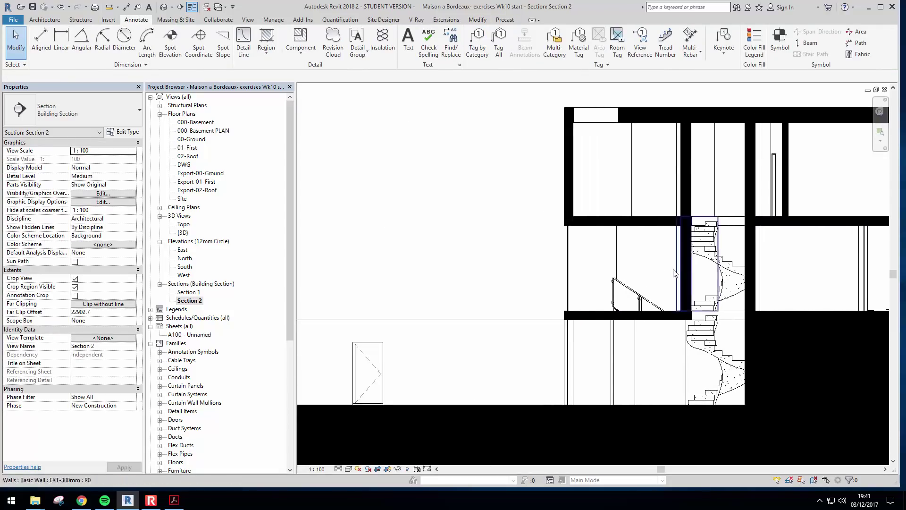
{"action": "scroll", "coordinate": [661, 270], "scroll_direction": "down", "scroll_amount": 2}
{"action": "scroll", "coordinate": [423, 270], "scroll_direction": "down", "scroll_amount": 1}
{"action": "scroll", "coordinate": [475, 236], "scroll_direction": "down", "scroll_amount": 1}
{"action": "middle_click_drag", "start_coordinate": [472, 239], "coordinate": [657, 233]}
{"action": "middle_click_drag", "start_coordinate": [590, 237], "coordinate": [520, 226]}
{"action": "scroll", "coordinate": [593, 399], "scroll_direction": "down", "scroll_amount": 1}
{"action": "middle_click_drag", "start_coordinate": [607, 255], "coordinate": [557, 245]}
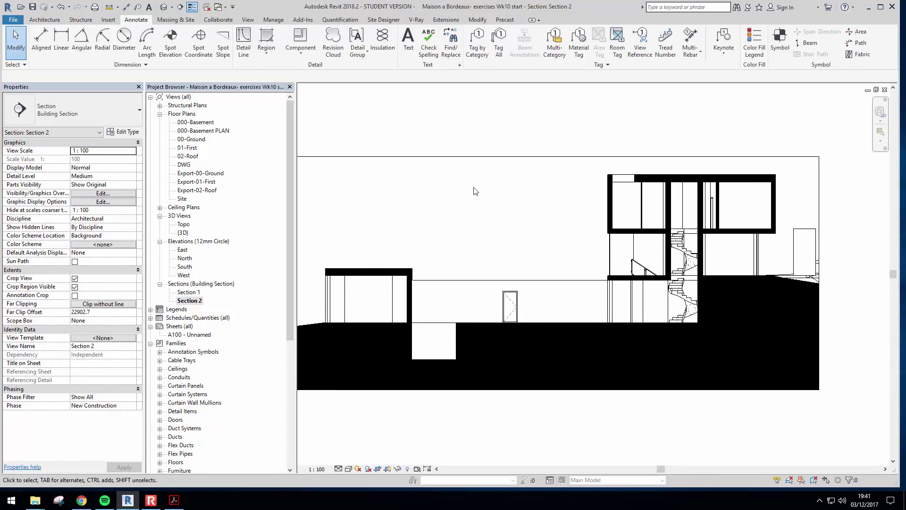
{"action": "middle_click_drag", "start_coordinate": [482, 194], "coordinate": [499, 203]}
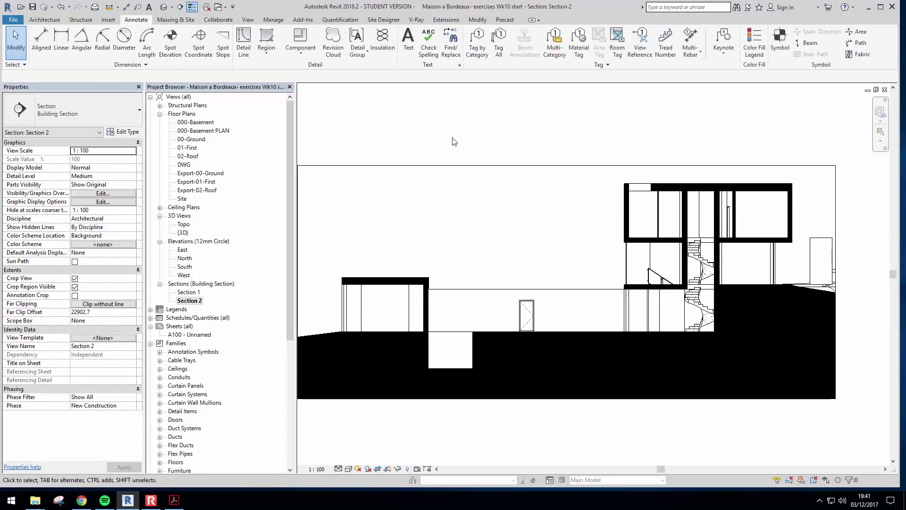
Preview the current section window as a print through CutePDF Writer and close the preview.
{"action": "left_click", "coordinate": [18, 22]}
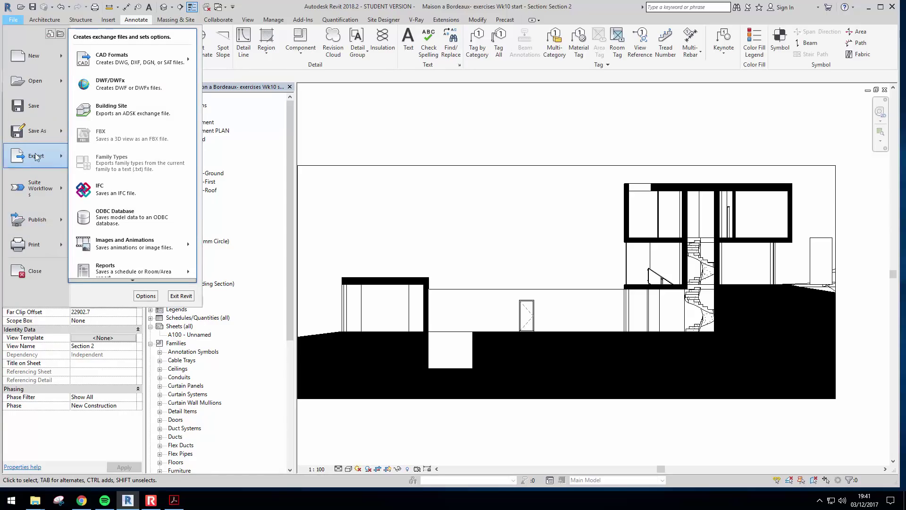
{"action": "left_click", "coordinate": [44, 252]}
{"action": "left_click", "coordinate": [409, 151]}
{"action": "left_click", "coordinate": [409, 151]}
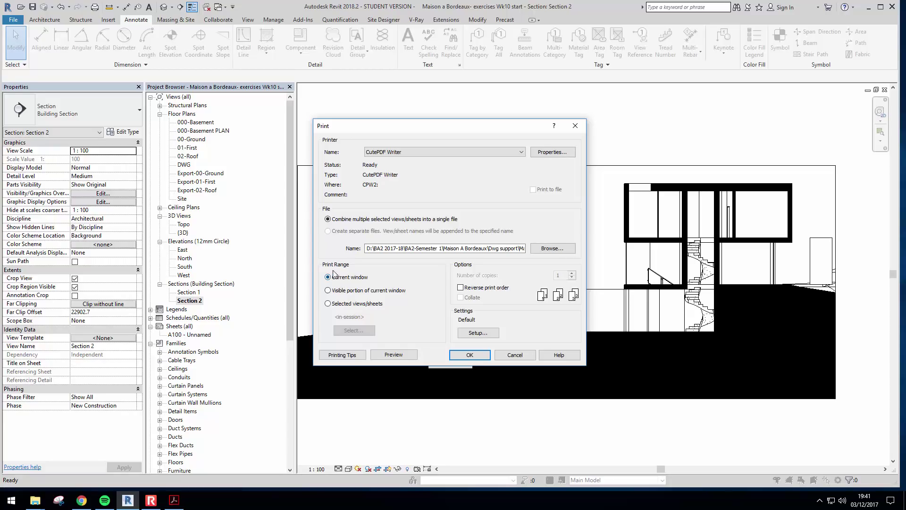
{"action": "left_click", "coordinate": [393, 354]}
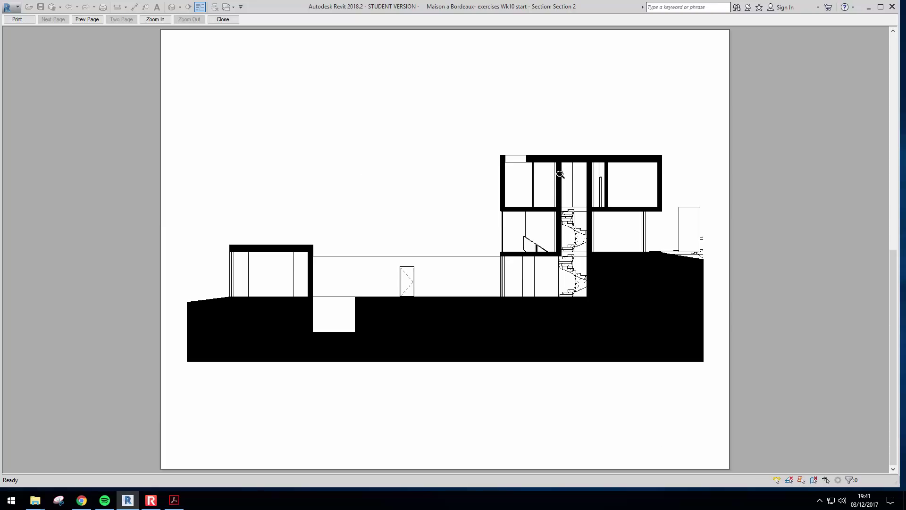
{"action": "key", "text": "Escape"}
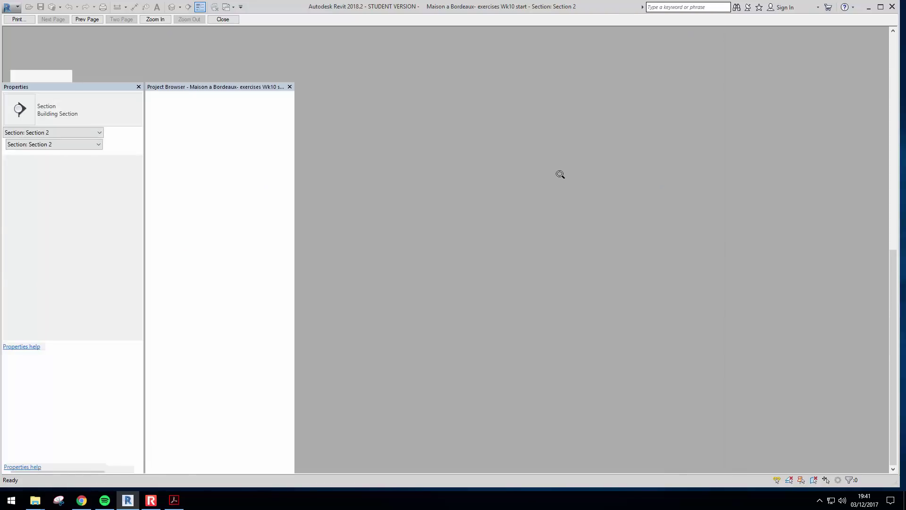
Print the current section window with CutePDF Writer, replacing the existing file Maison a Bordeaux- section BW in the TB1WK11-Sectons folder.
{"action": "middle_click_drag", "start_coordinate": [542, 210], "coordinate": [550, 188]}
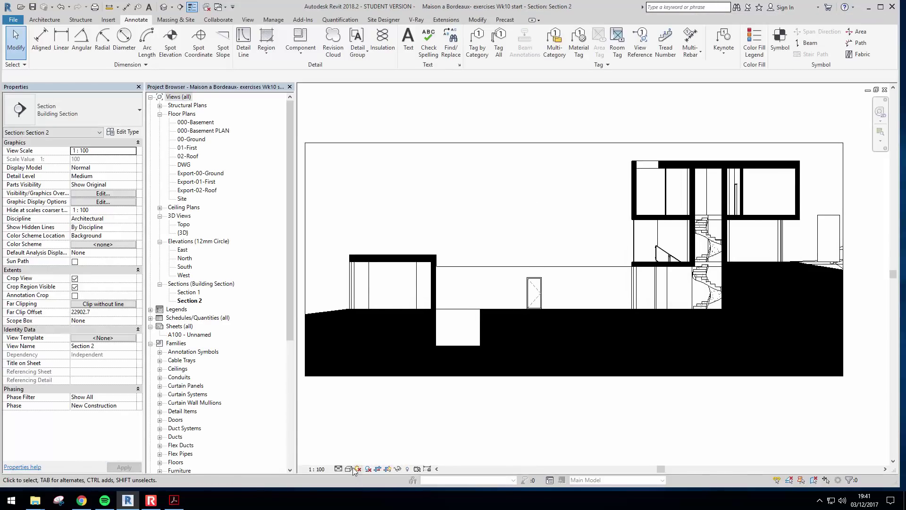
{"action": "left_click", "coordinate": [13, 21]}
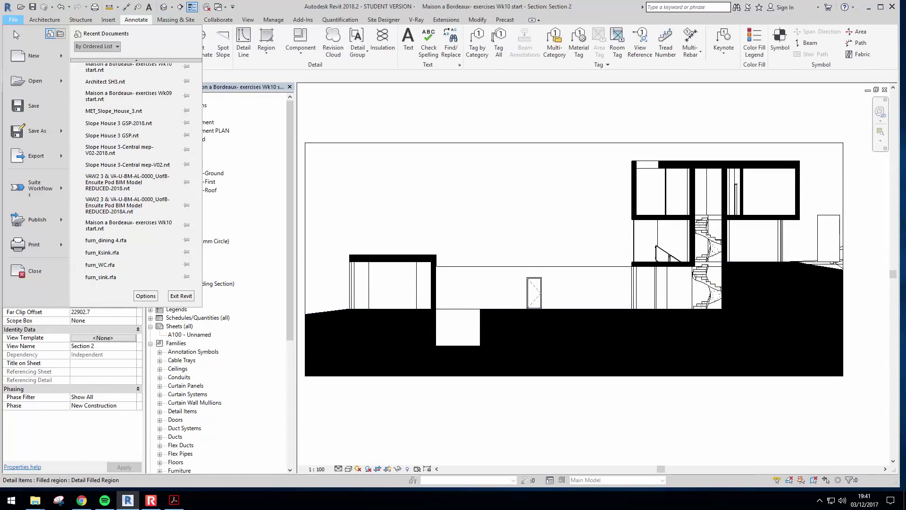
{"action": "left_click", "coordinate": [41, 248]}
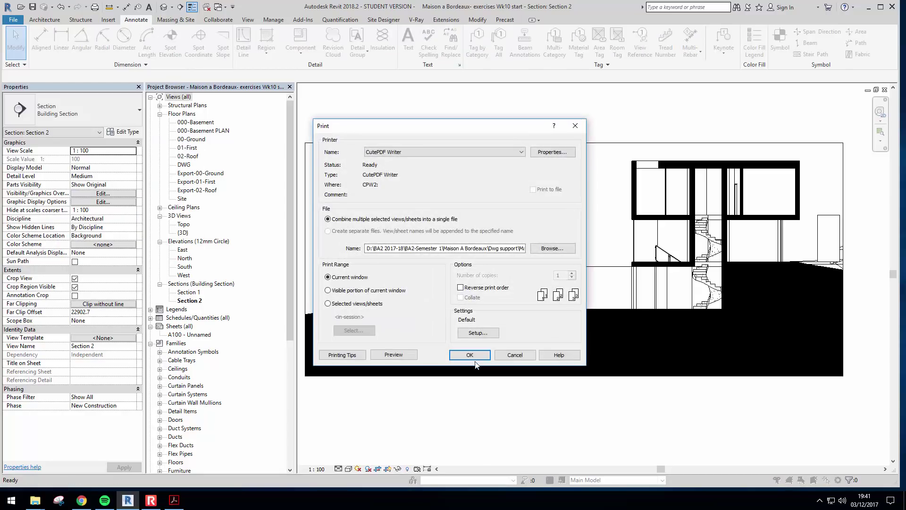
{"action": "left_click", "coordinate": [470, 355]}
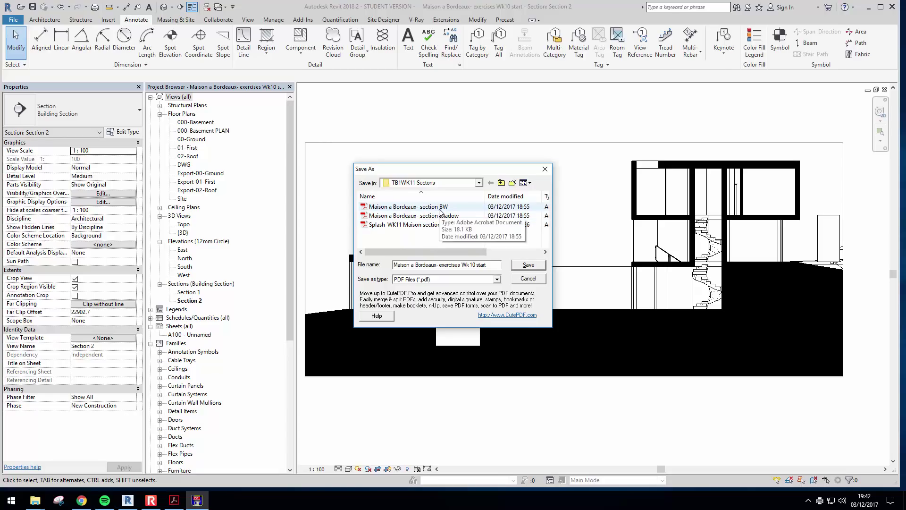
{"action": "left_click", "coordinate": [415, 207]}
{"action": "left_click", "coordinate": [529, 265]}
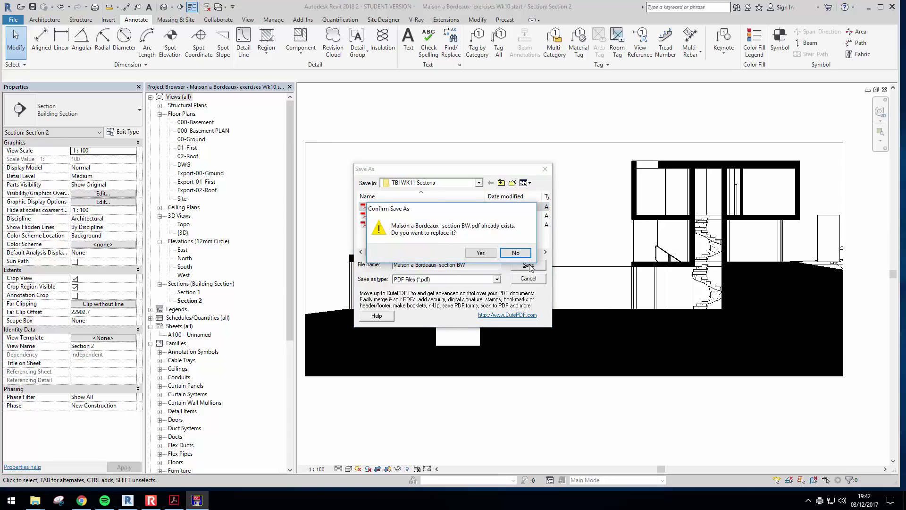
{"action": "left_click", "coordinate": [481, 253]}
Turn shadows on in the Section 2 view.
{"action": "middle_click_drag", "start_coordinate": [576, 231], "coordinate": [585, 255]}
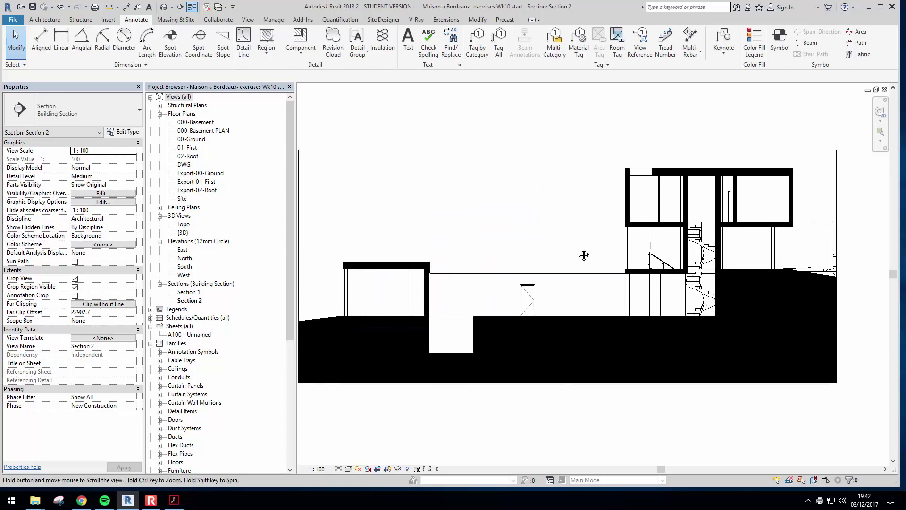
{"action": "scroll", "coordinate": [580, 254], "scroll_direction": "down", "scroll_amount": 1}
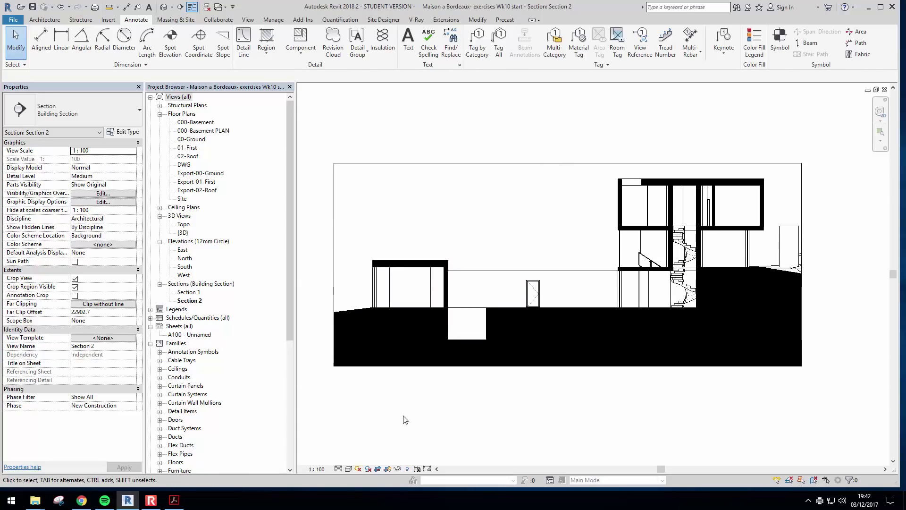
{"action": "mouse_move", "coordinate": [381, 435]}
{"action": "middle_mouse_down"}
{"action": "mouse_move", "coordinate": [363, 430]}
{"action": "mouse_move", "coordinate": [370, 433]}
{"action": "middle_mouse_up"}
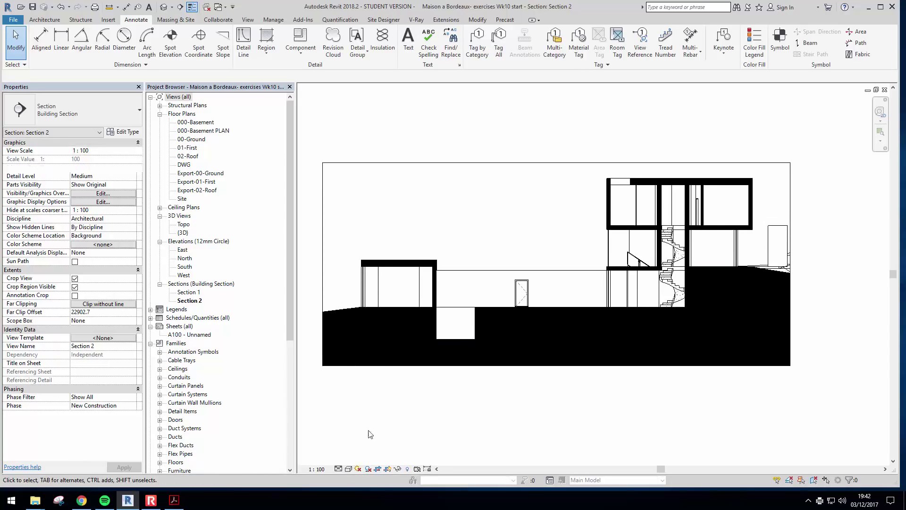
{"action": "left_click", "coordinate": [368, 469]}
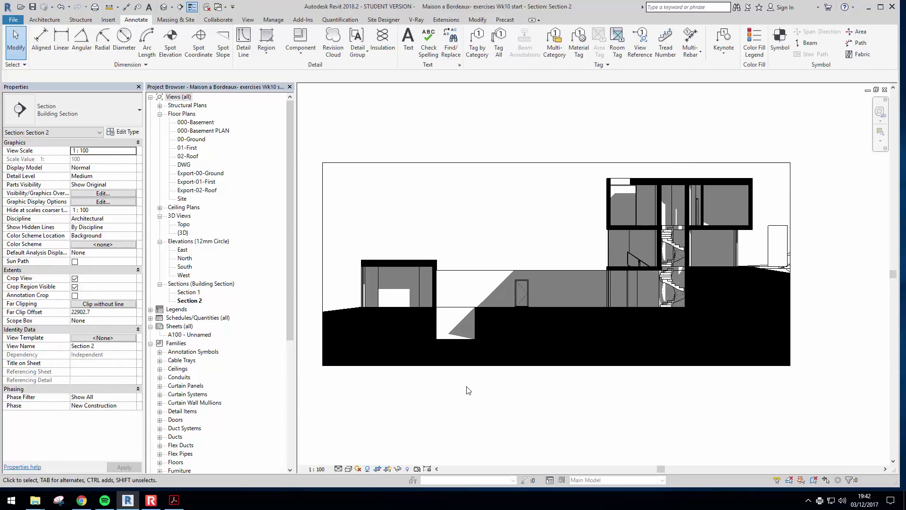
Set the sun setting of the Section 2 view's lighting to the Sunlight from Top Left preset.
{"action": "left_click", "coordinate": [350, 469]}
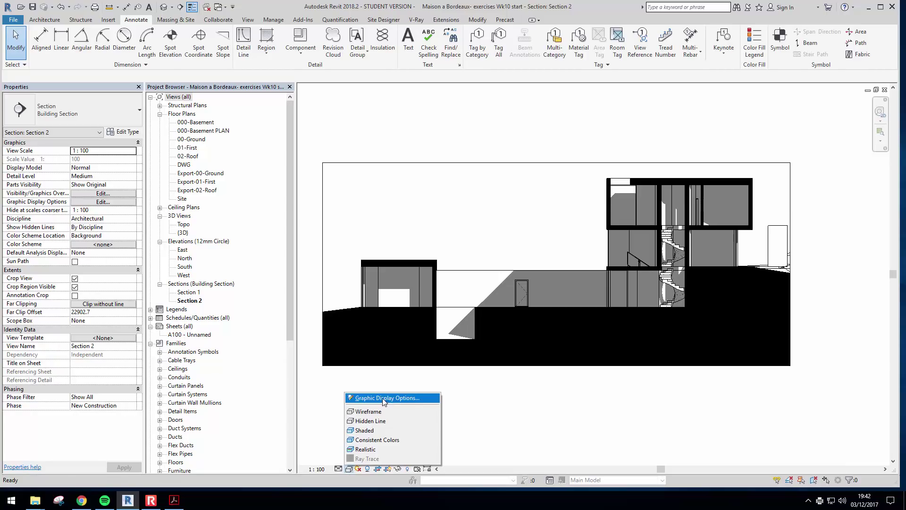
{"action": "left_click", "coordinate": [382, 399]}
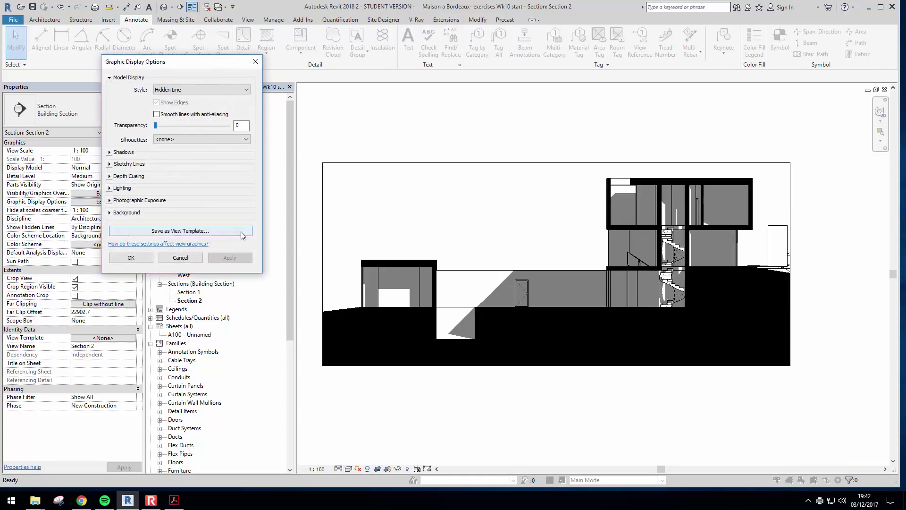
{"action": "left_click_drag", "start_coordinate": [182, 62], "coordinate": [147, 55]}
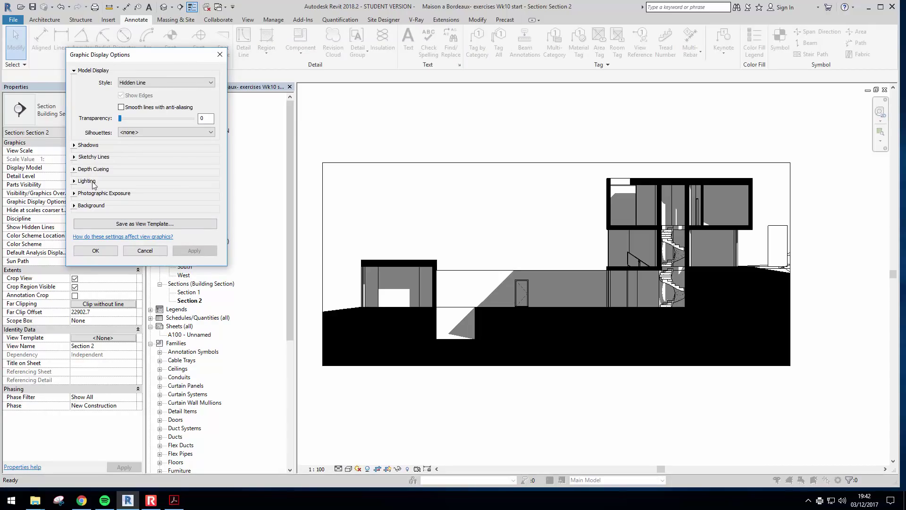
{"action": "left_click", "coordinate": [74, 181]}
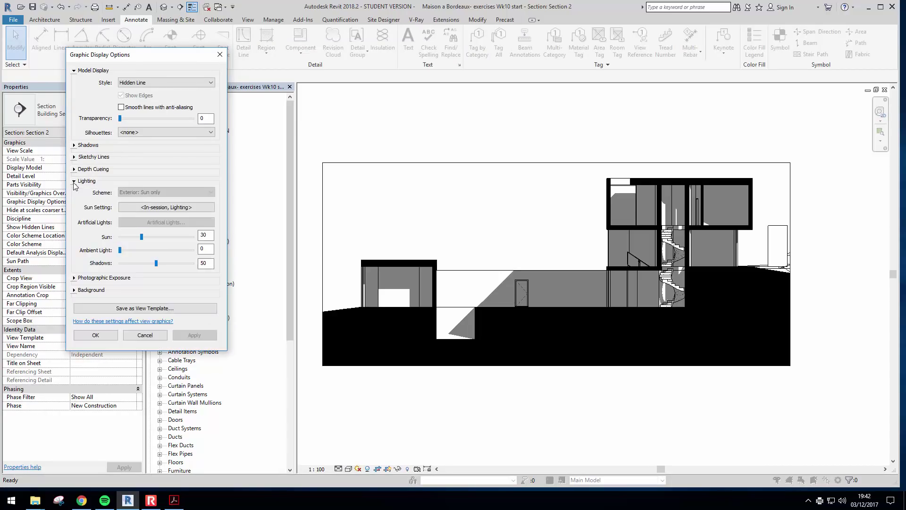
{"action": "left_click", "coordinate": [156, 209]}
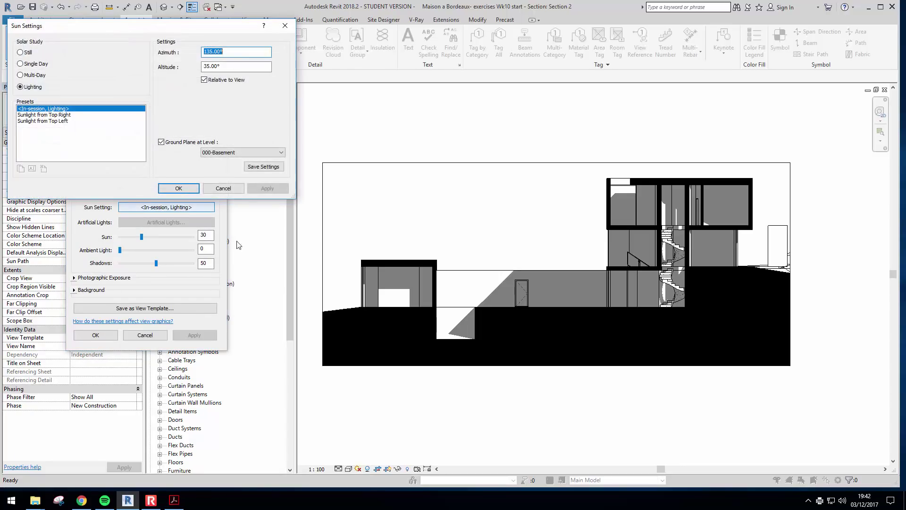
{"action": "left_click", "coordinate": [61, 122]}
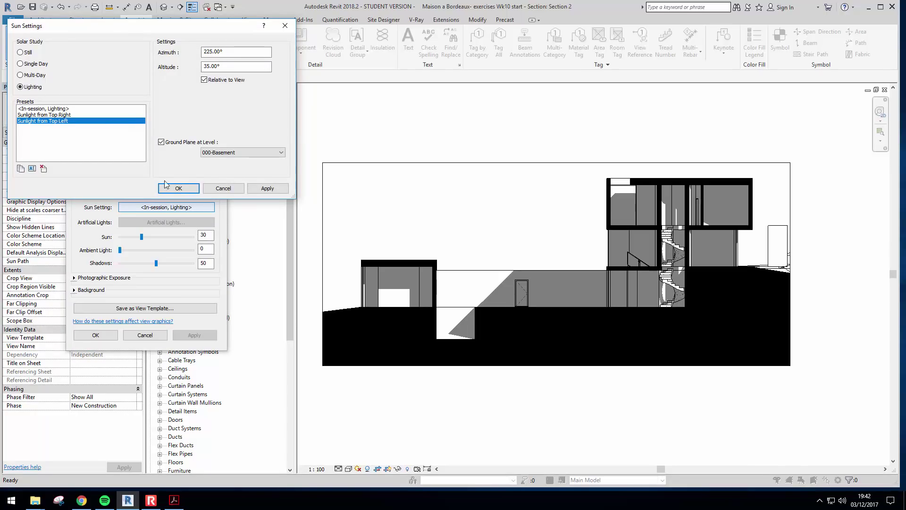
{"action": "left_click", "coordinate": [274, 188]}
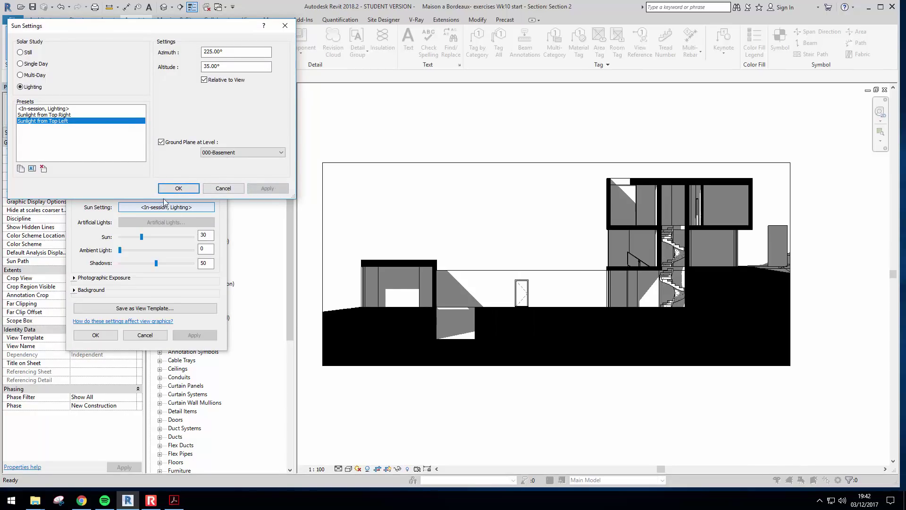
{"action": "left_click", "coordinate": [177, 188]}
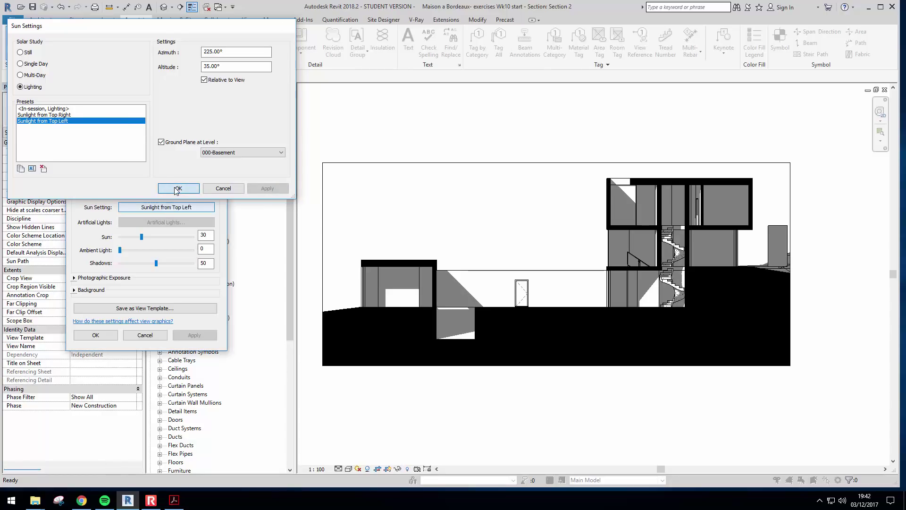
Lighten the section's shadows by setting the shadow intensity to 20 in the graphic display options.
{"action": "left_click", "coordinate": [195, 263]}
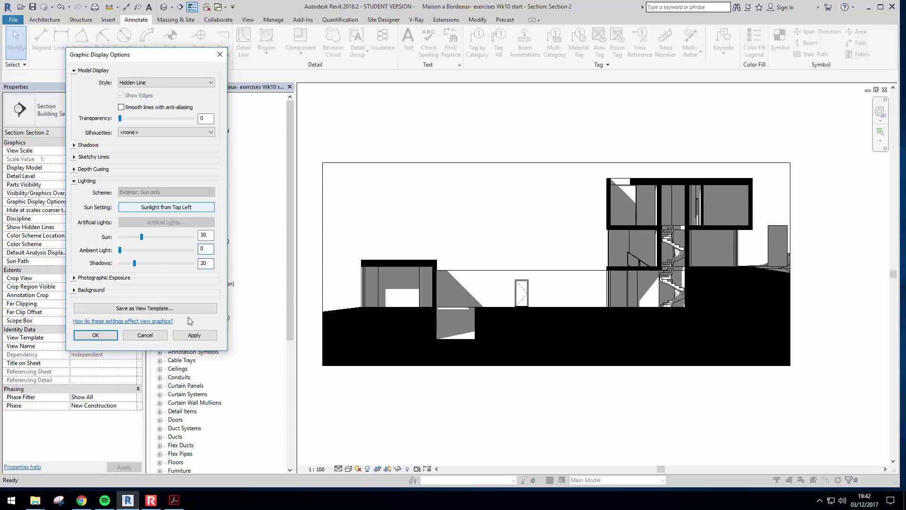
{"action": "left_click", "coordinate": [196, 335]}
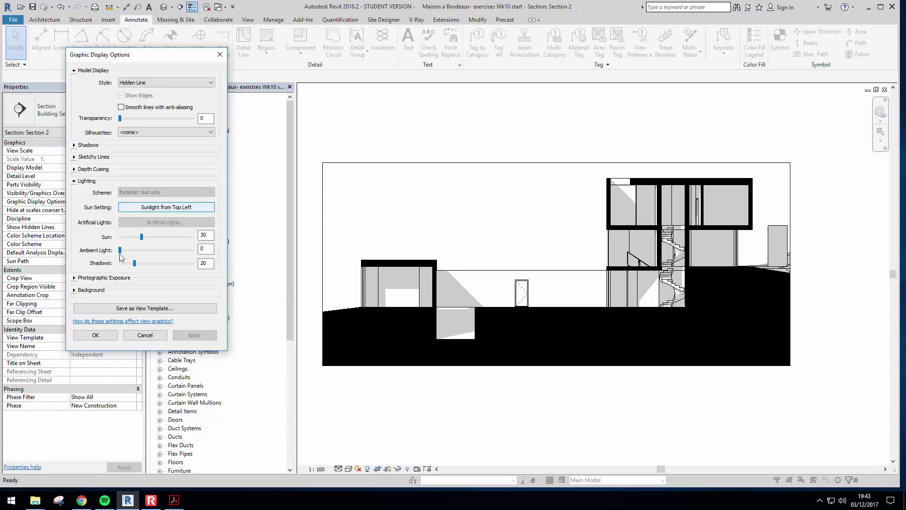
{"action": "left_click", "coordinate": [99, 335]}
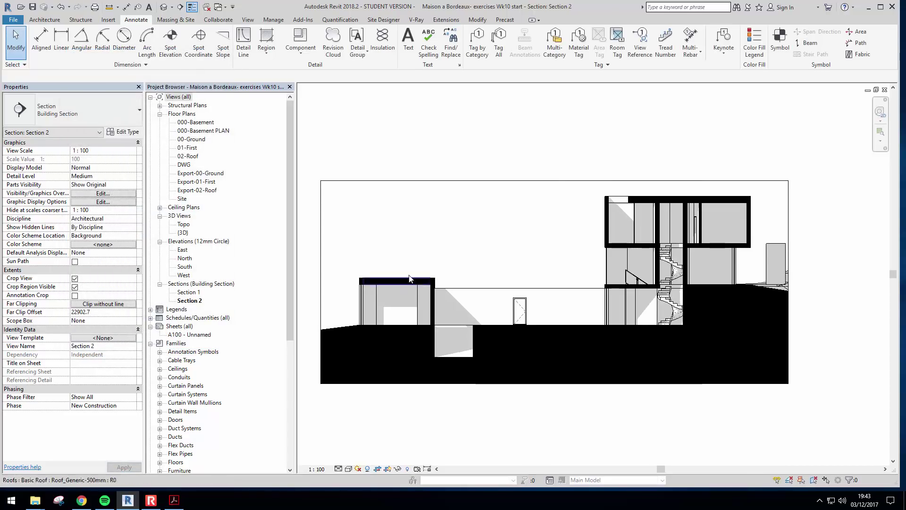
Preview and print the current section window with CutePDF Writer, replacing the existing file Maison a Bordeaux- section shadow in the TB1WK11-Sectons folder.
{"action": "left_click", "coordinate": [12, 19]}
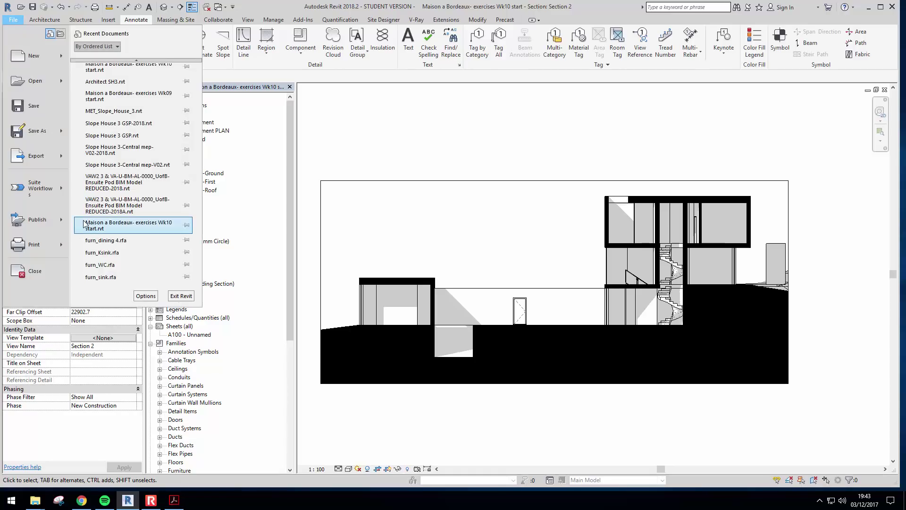
{"action": "mouse_move", "coordinate": [43, 158]}
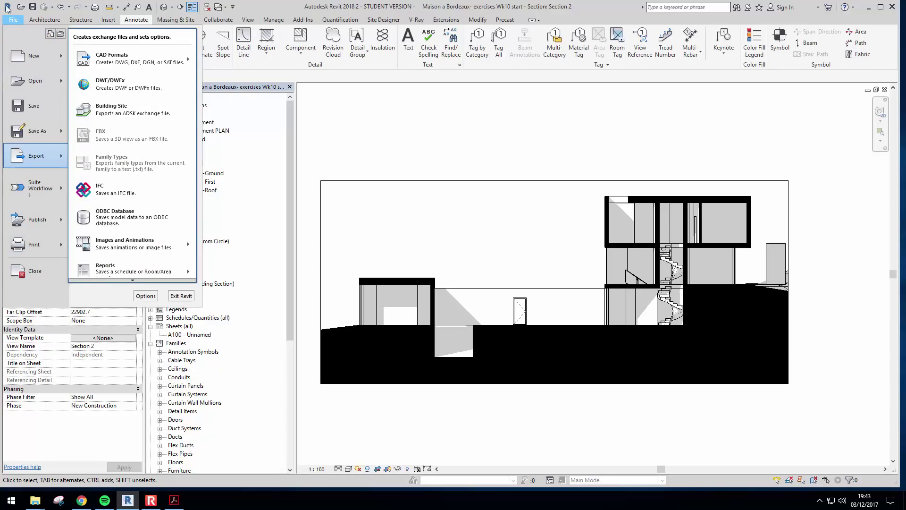
{"action": "left_click", "coordinate": [31, 253]}
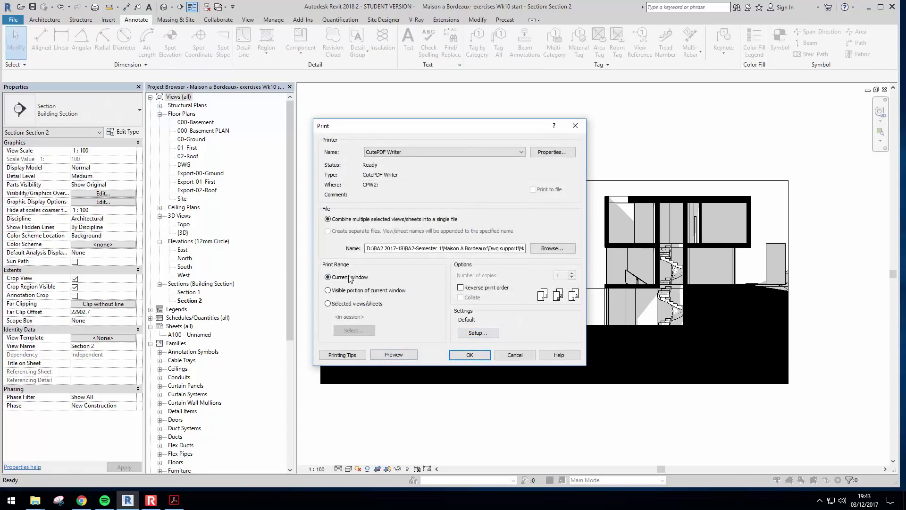
{"action": "left_click", "coordinate": [391, 354]}
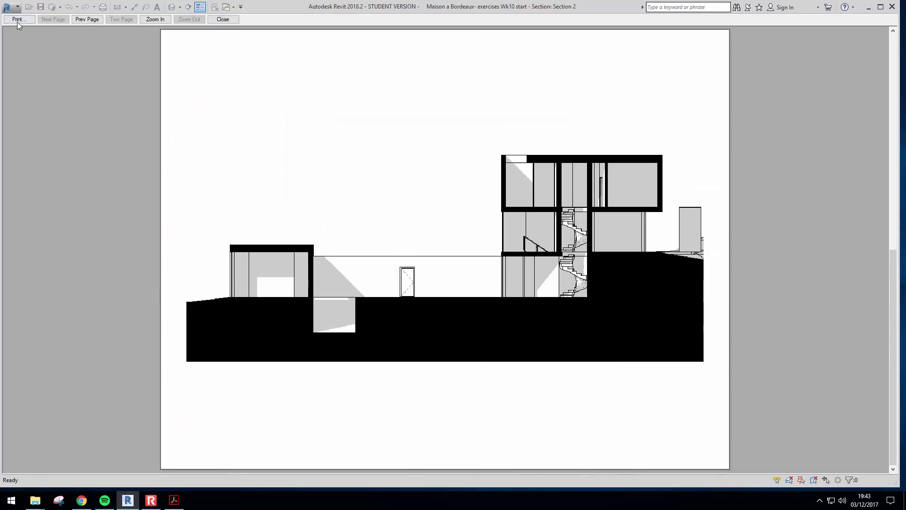
{"action": "left_click", "coordinate": [18, 22]}
{"action": "left_click", "coordinate": [469, 352]}
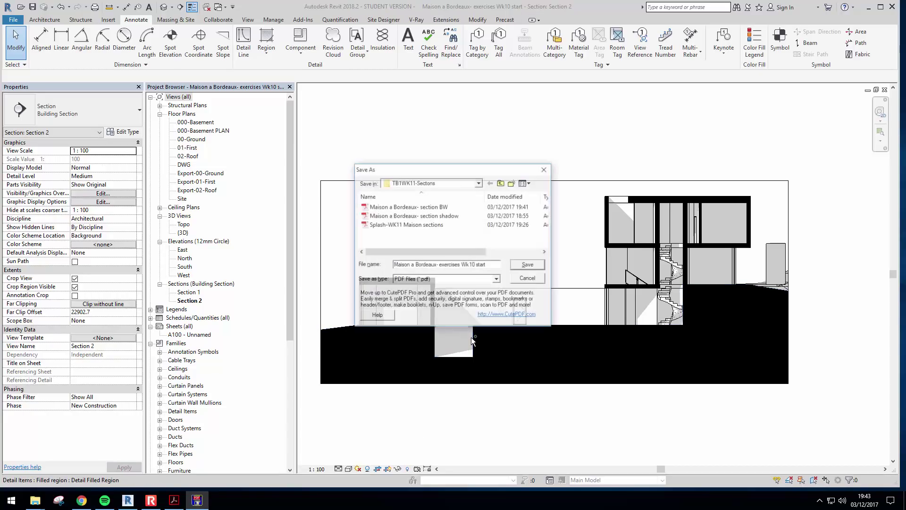
{"action": "left_click", "coordinate": [443, 216]}
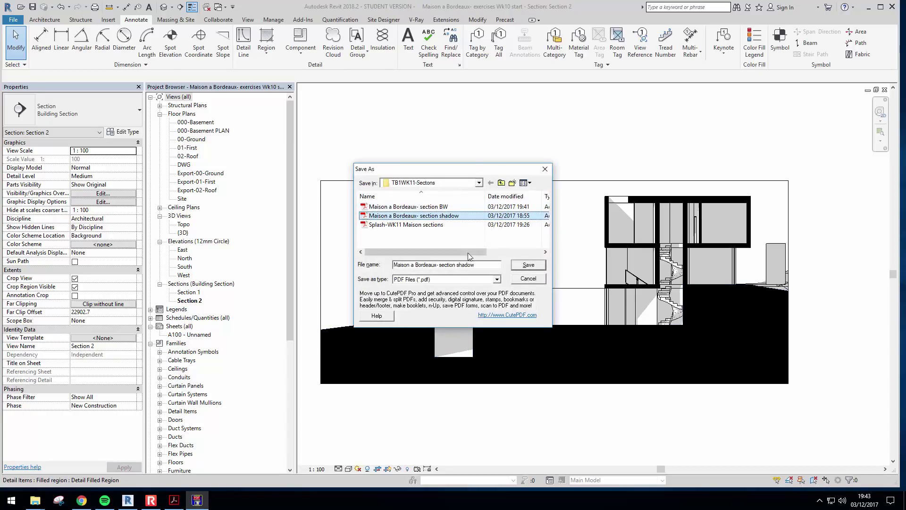
{"action": "left_click", "coordinate": [528, 265]}
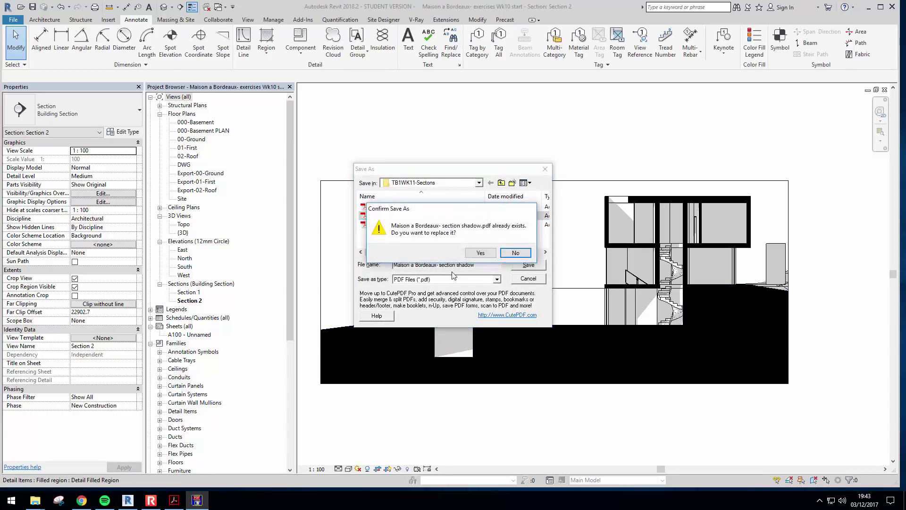
{"action": "left_click", "coordinate": [480, 253]}
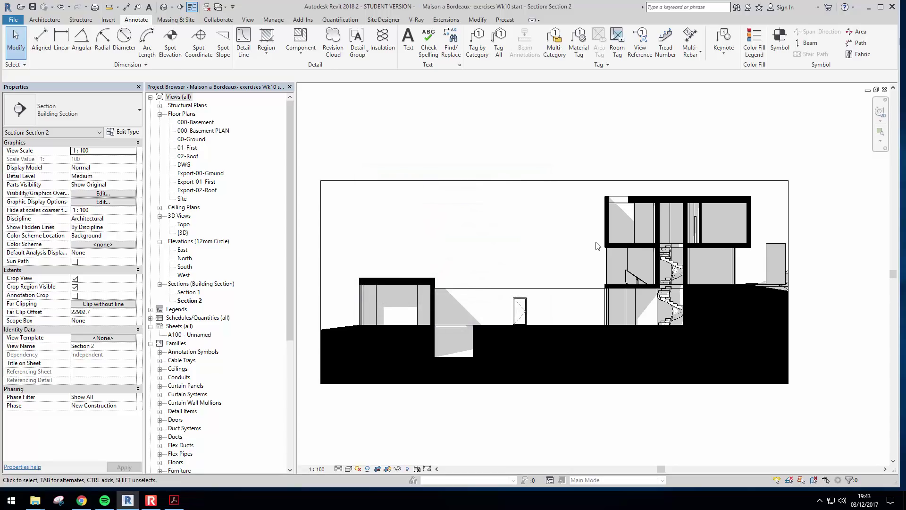